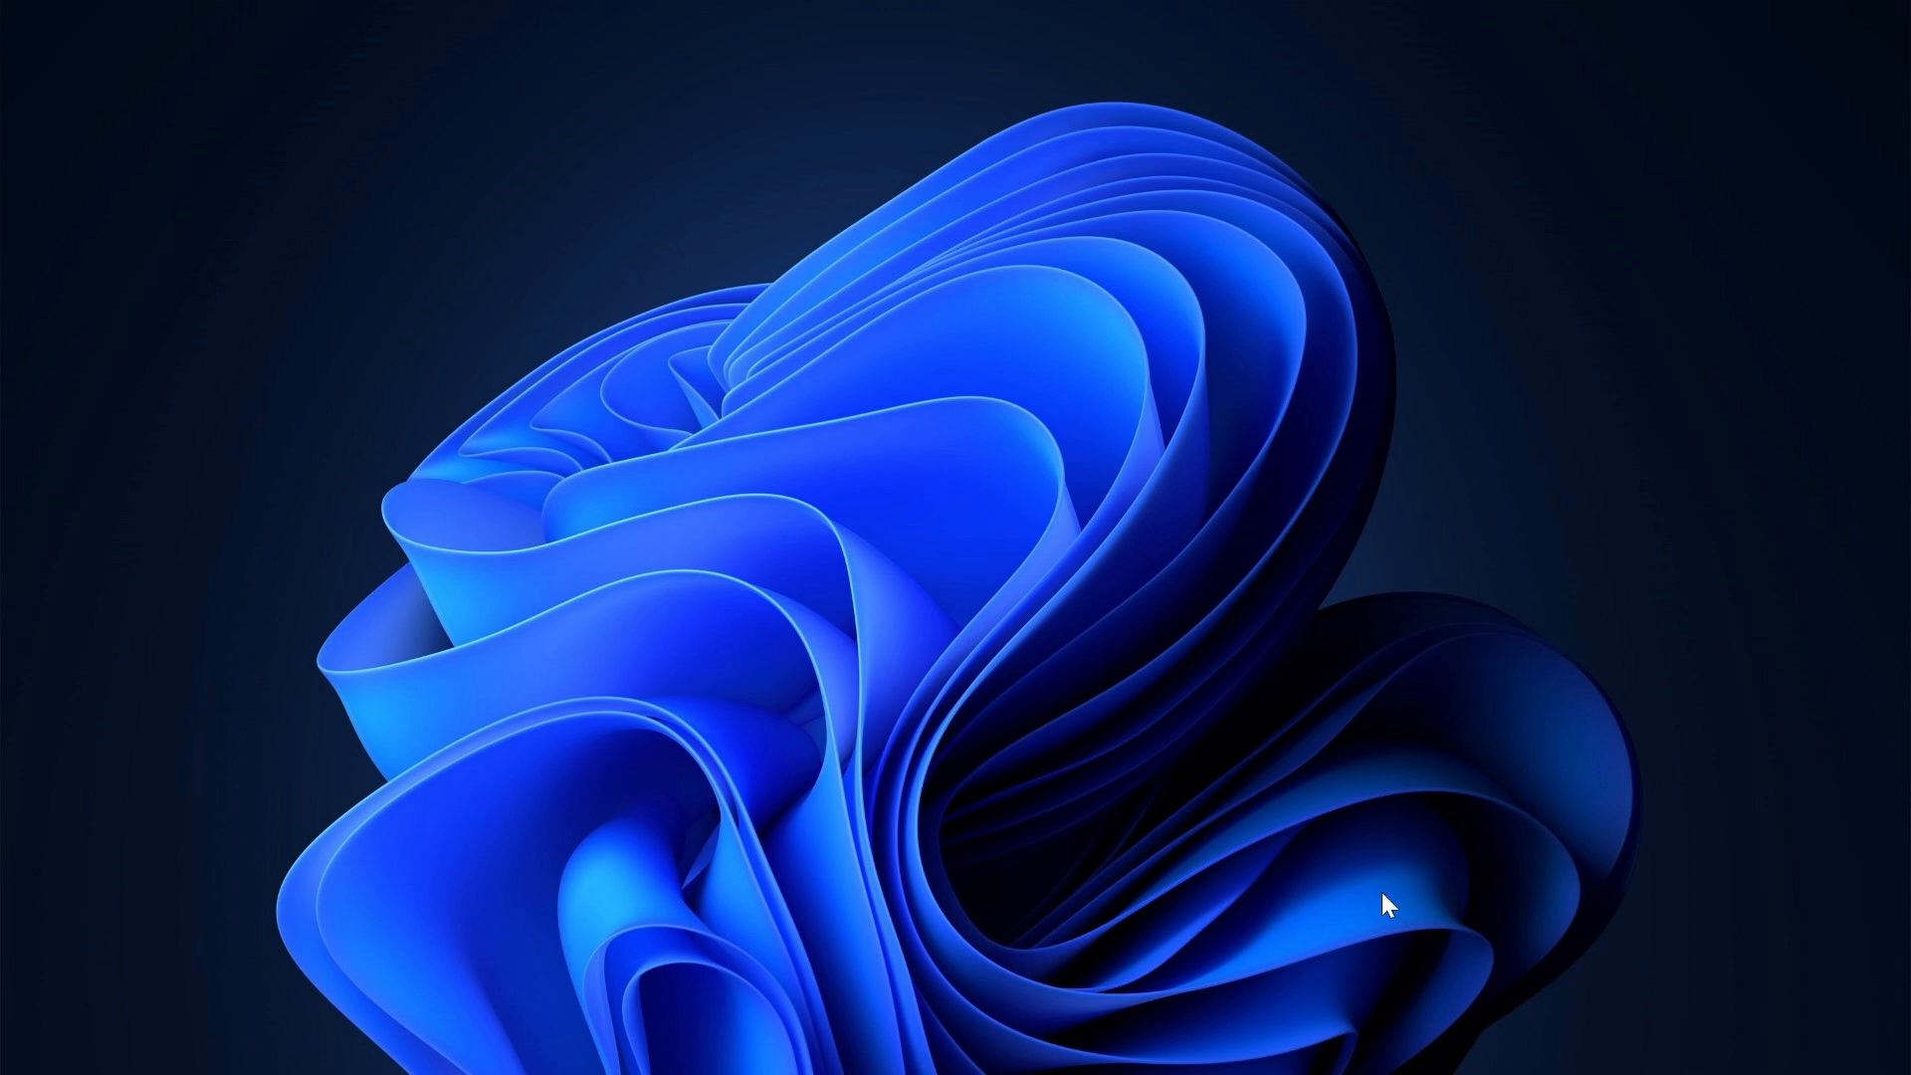
# Switch to the main Stata window and load the built-in dataset with the command sysuse lifeexp.
pyautogui.moveTo(1333, 1071)
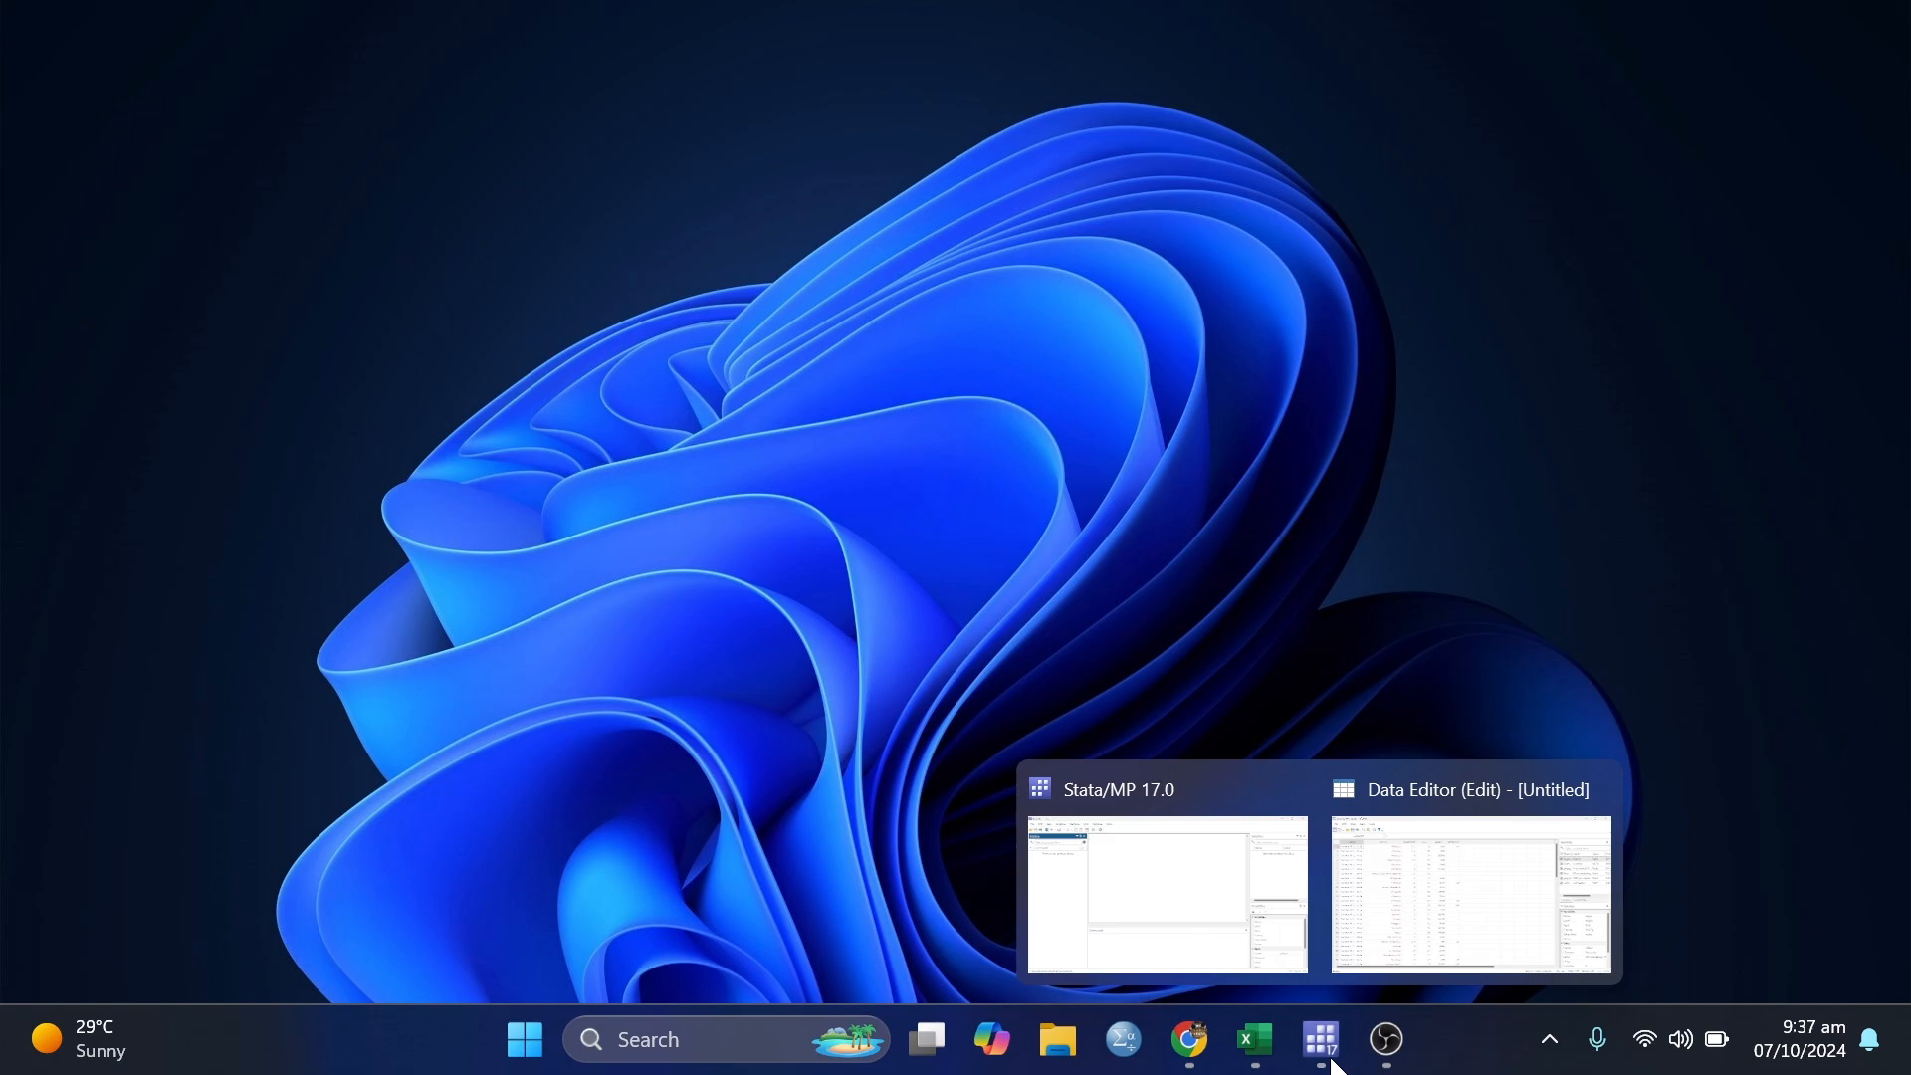
pyautogui.click(1152, 904)
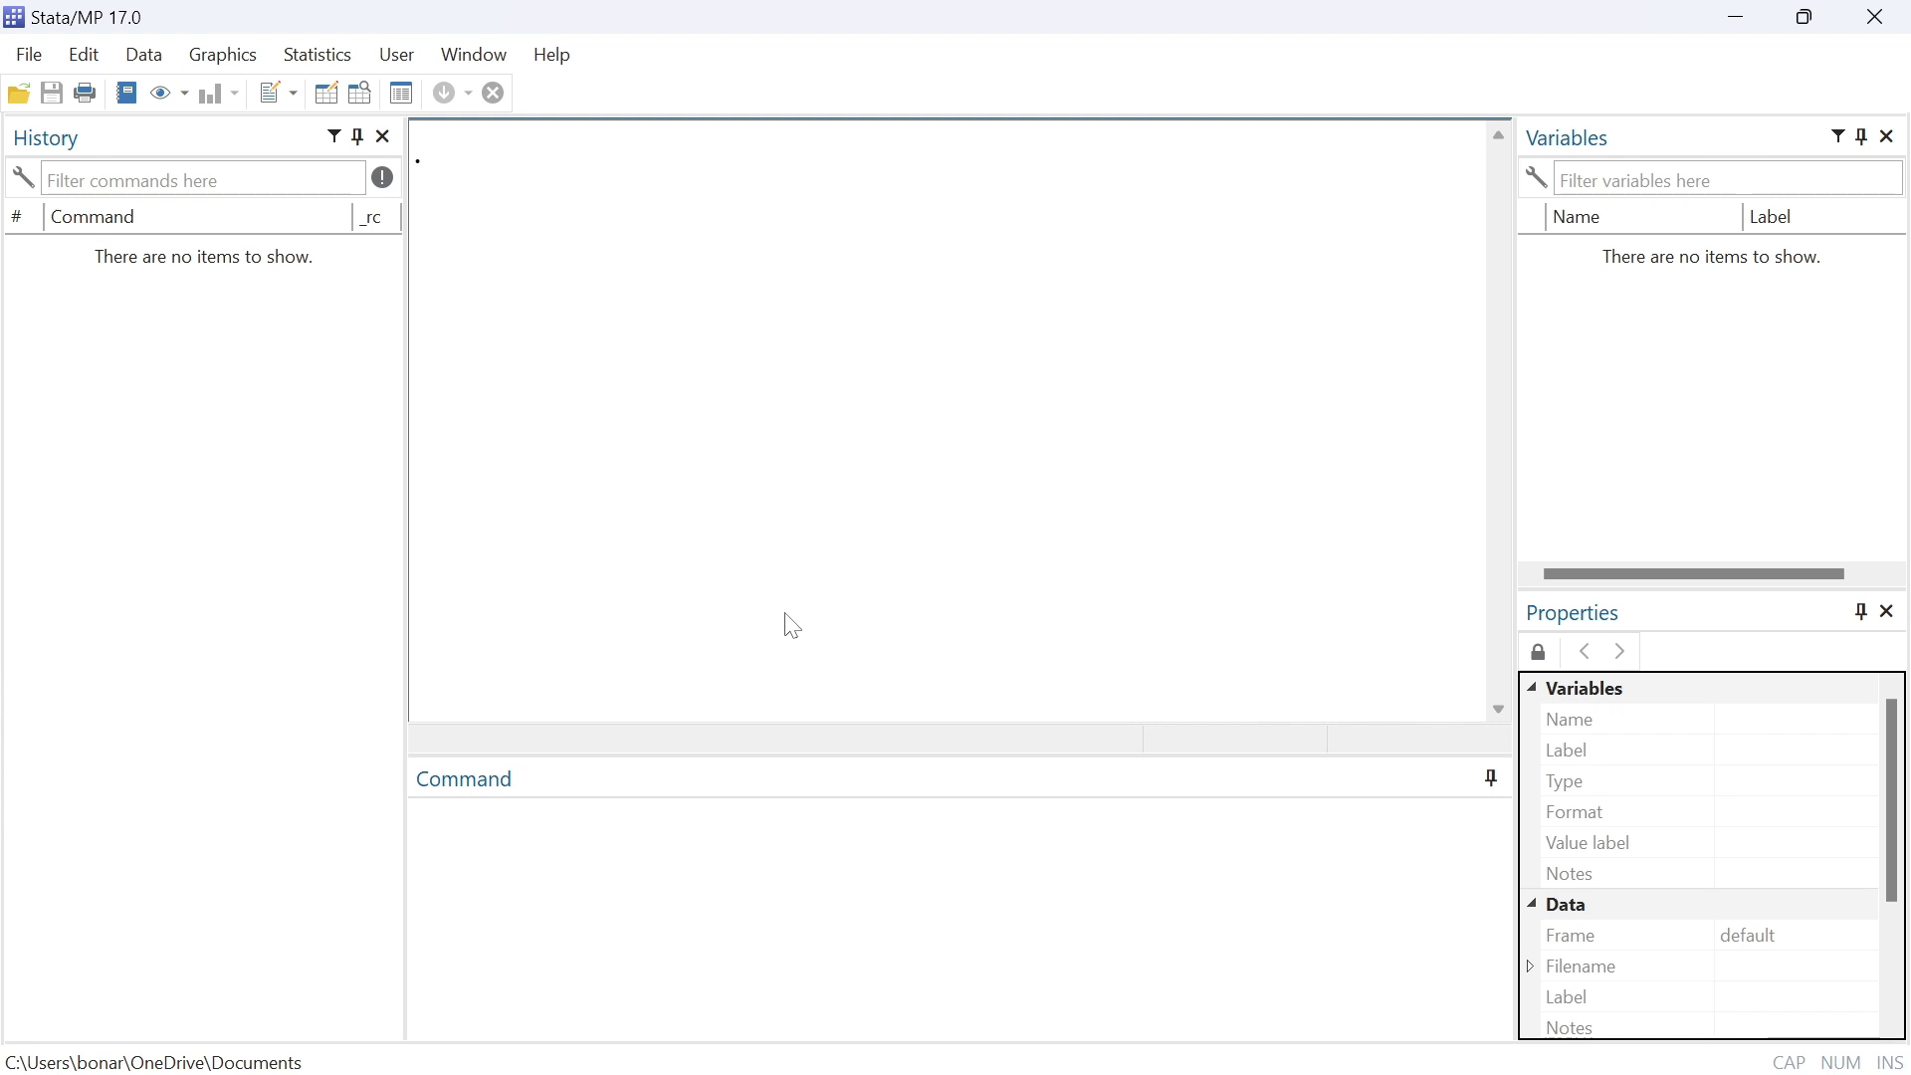
pyautogui.click(501, 871)
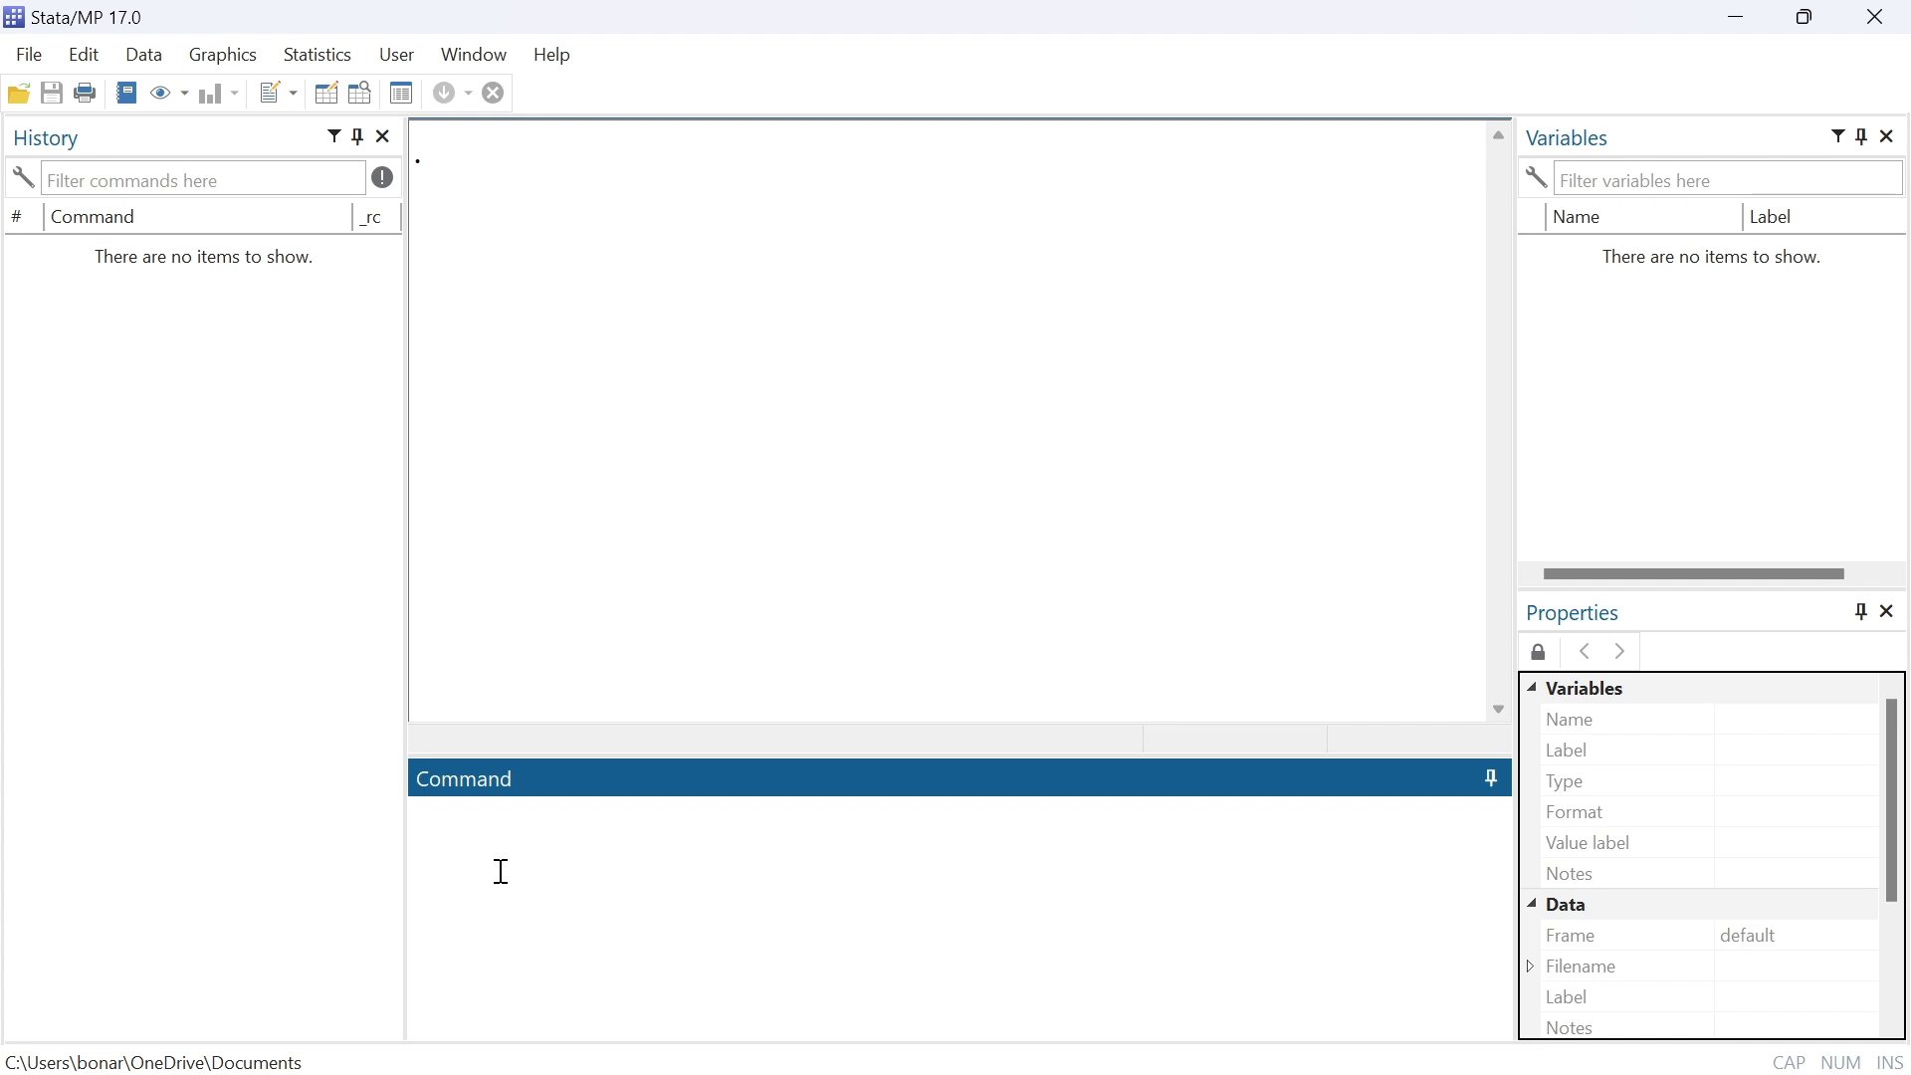
pyautogui.write('sysuse lifeexp')
pyautogui.press('Return')
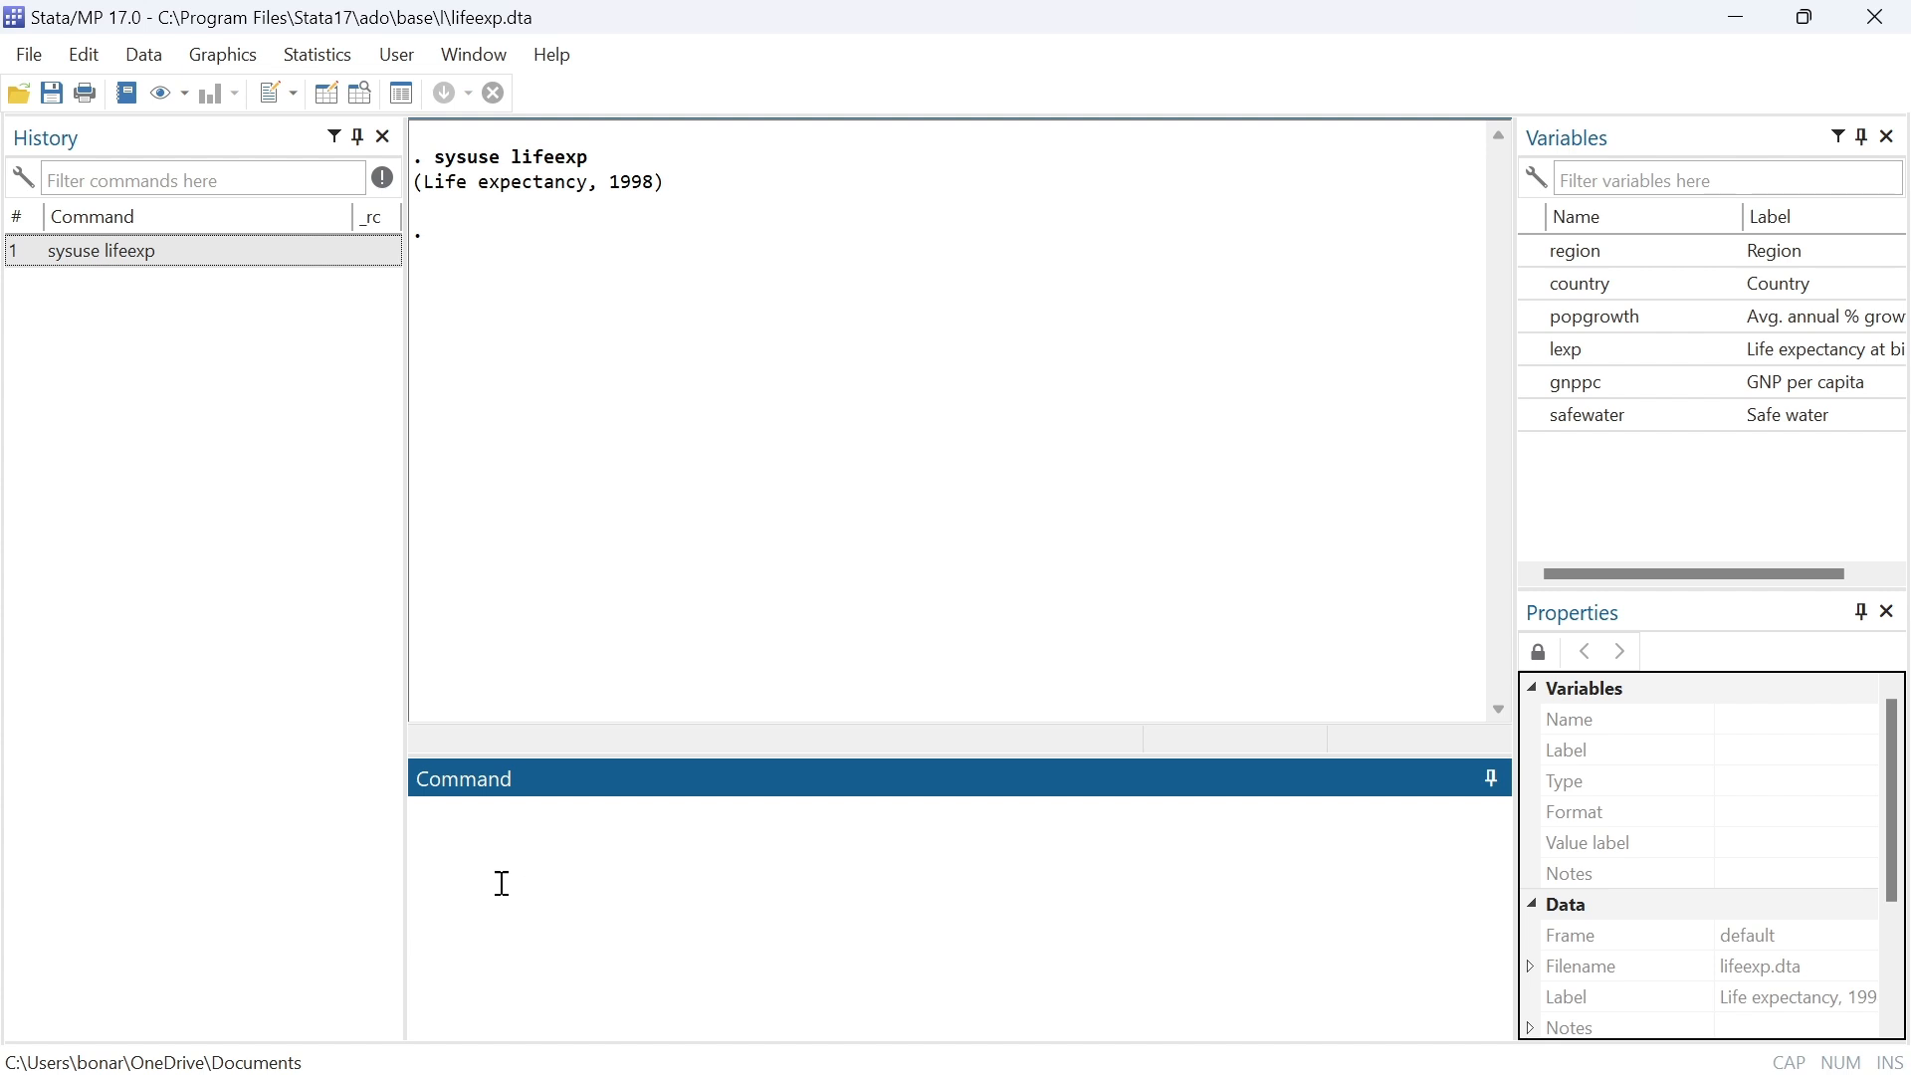
# Open the dataset with the edit command and inspect the properties of the popgrowth and region variables.
pyautogui.write('edit')
pyautogui.press('Return')
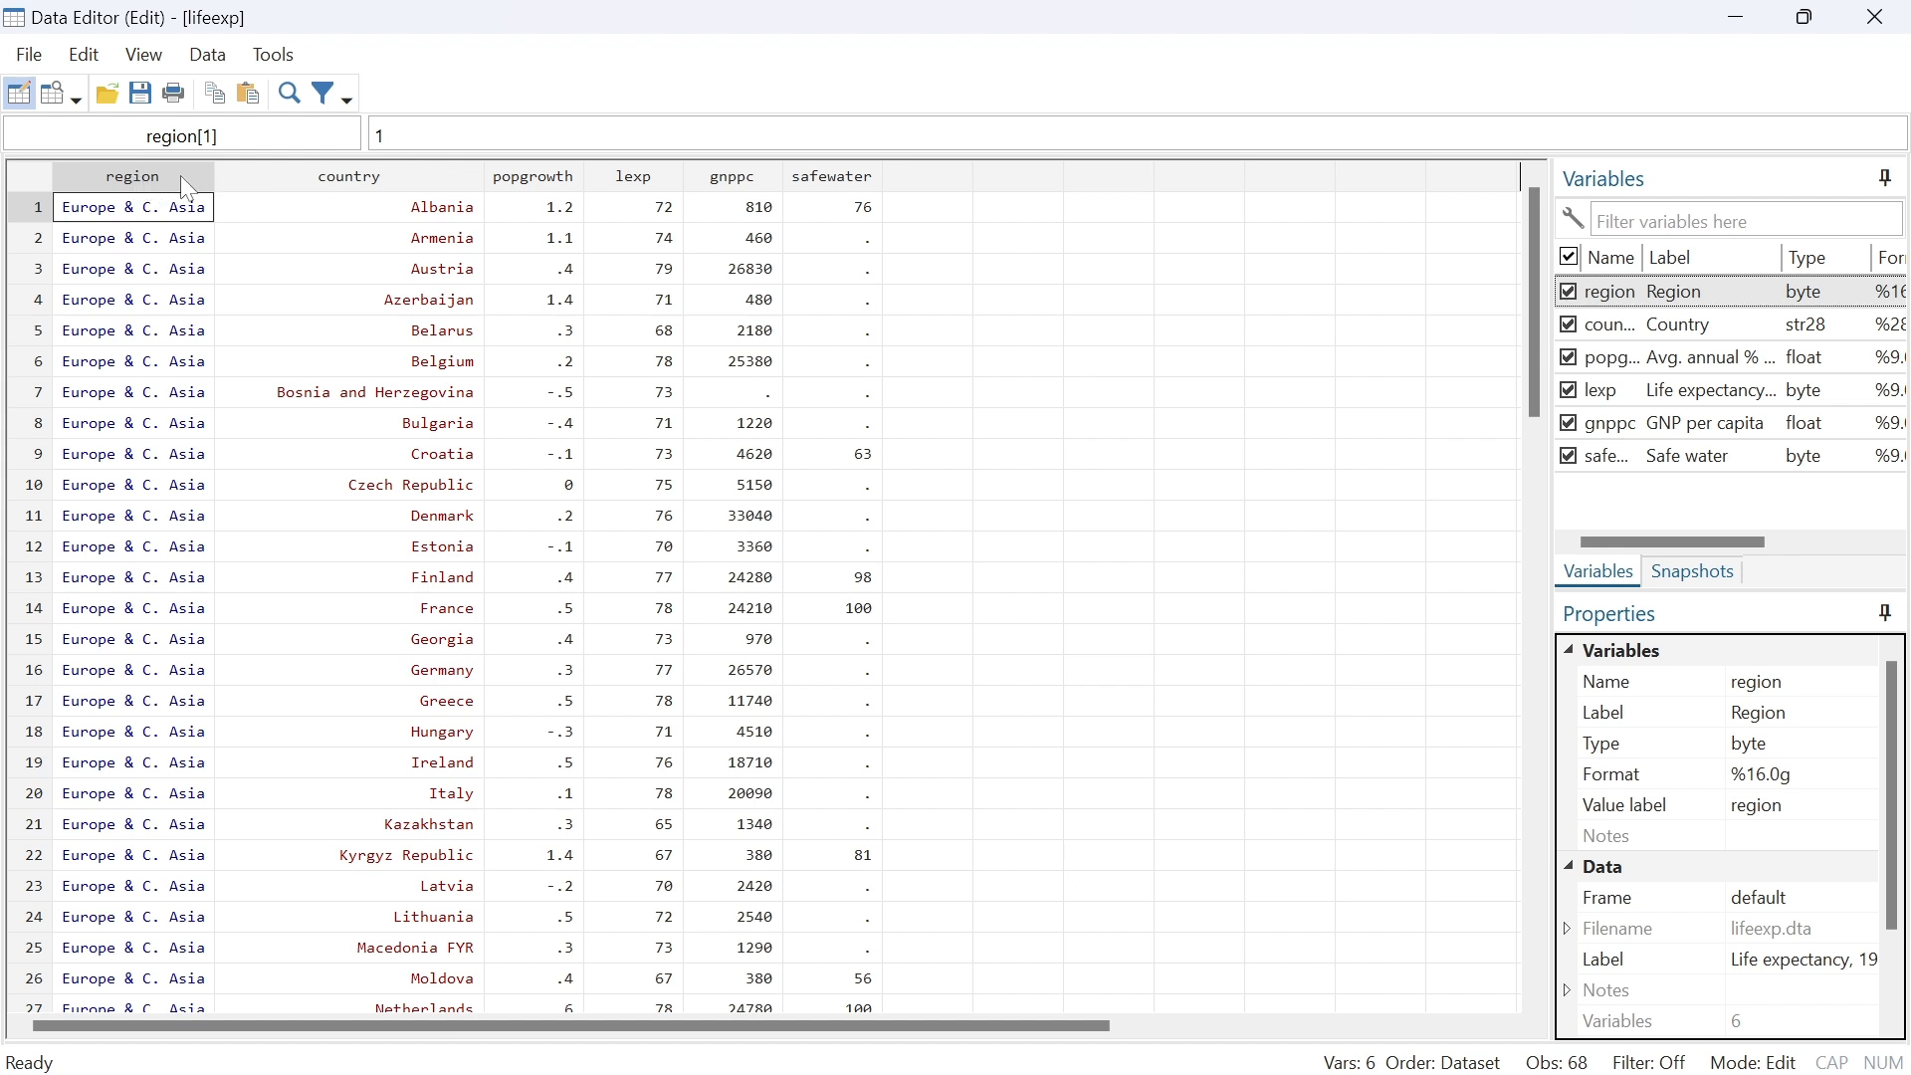
pyautogui.click(582, 186)
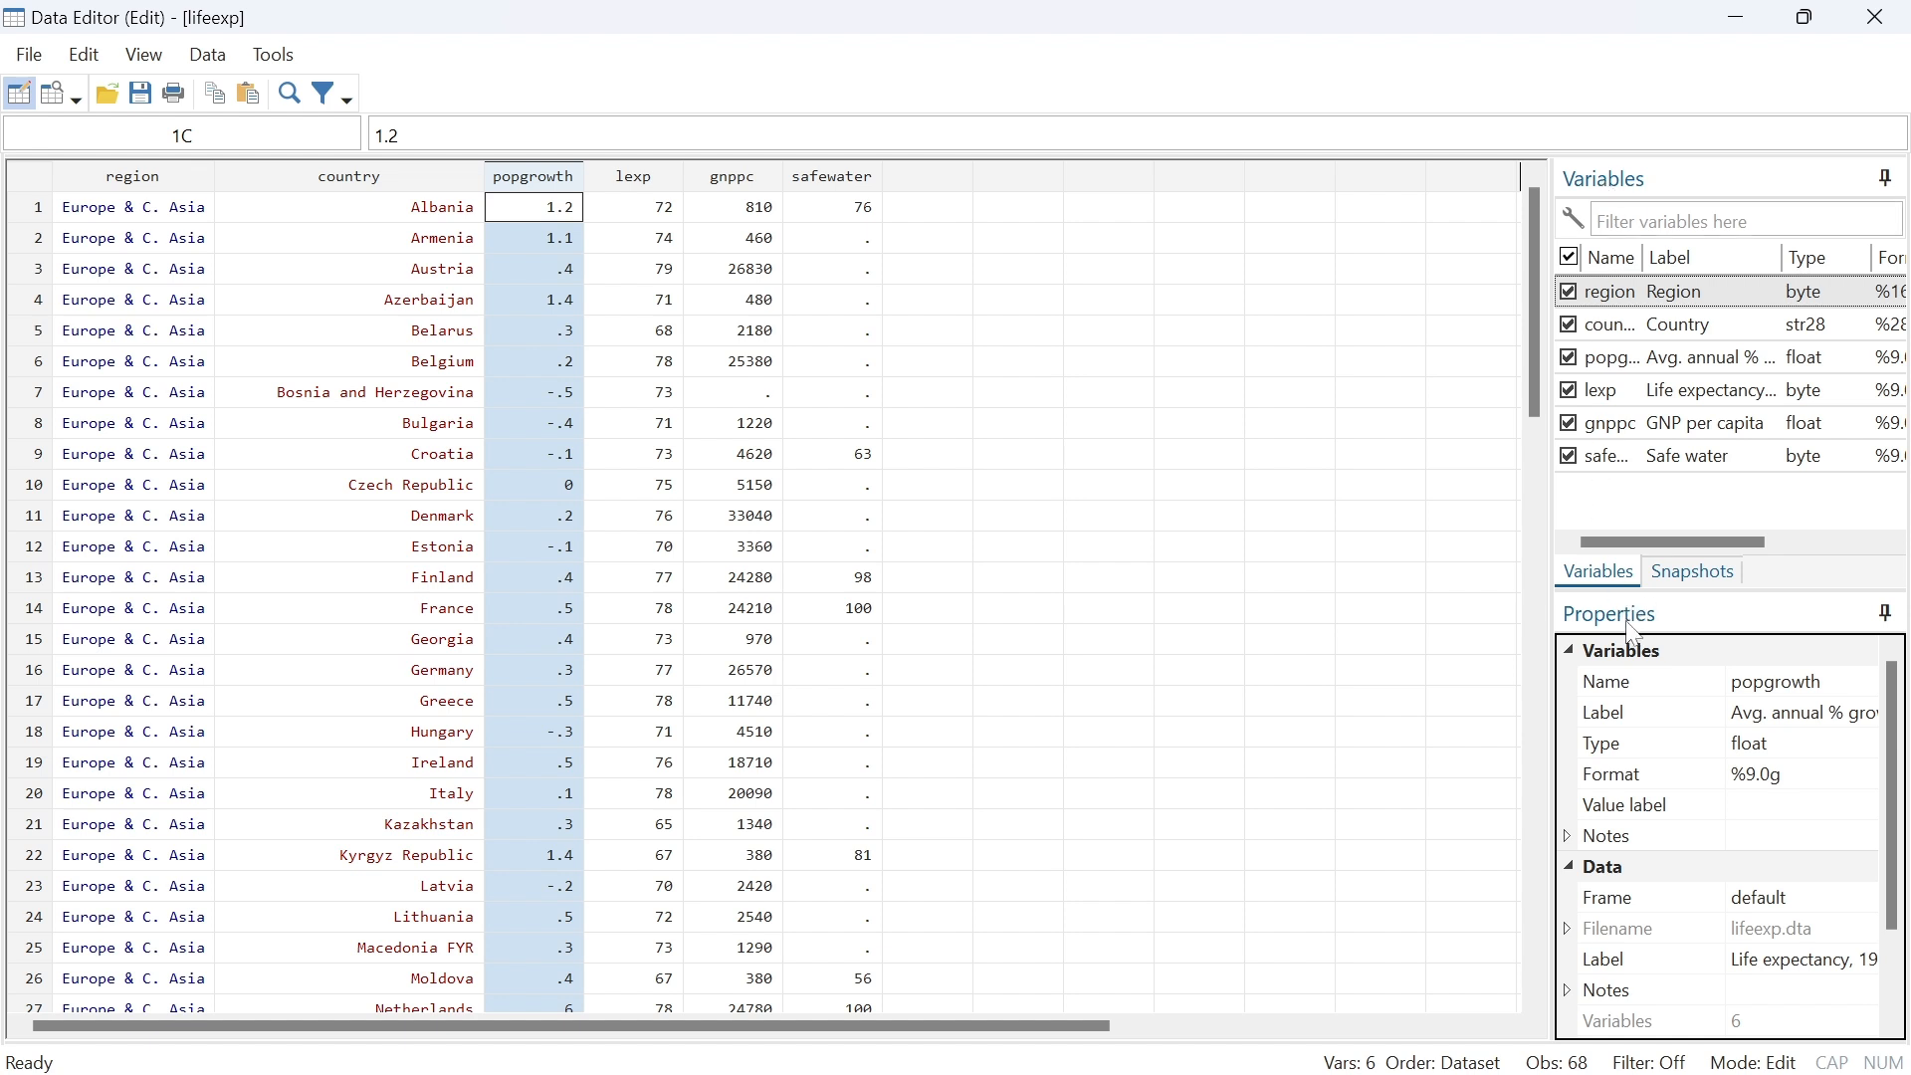
pyautogui.click(133, 179)
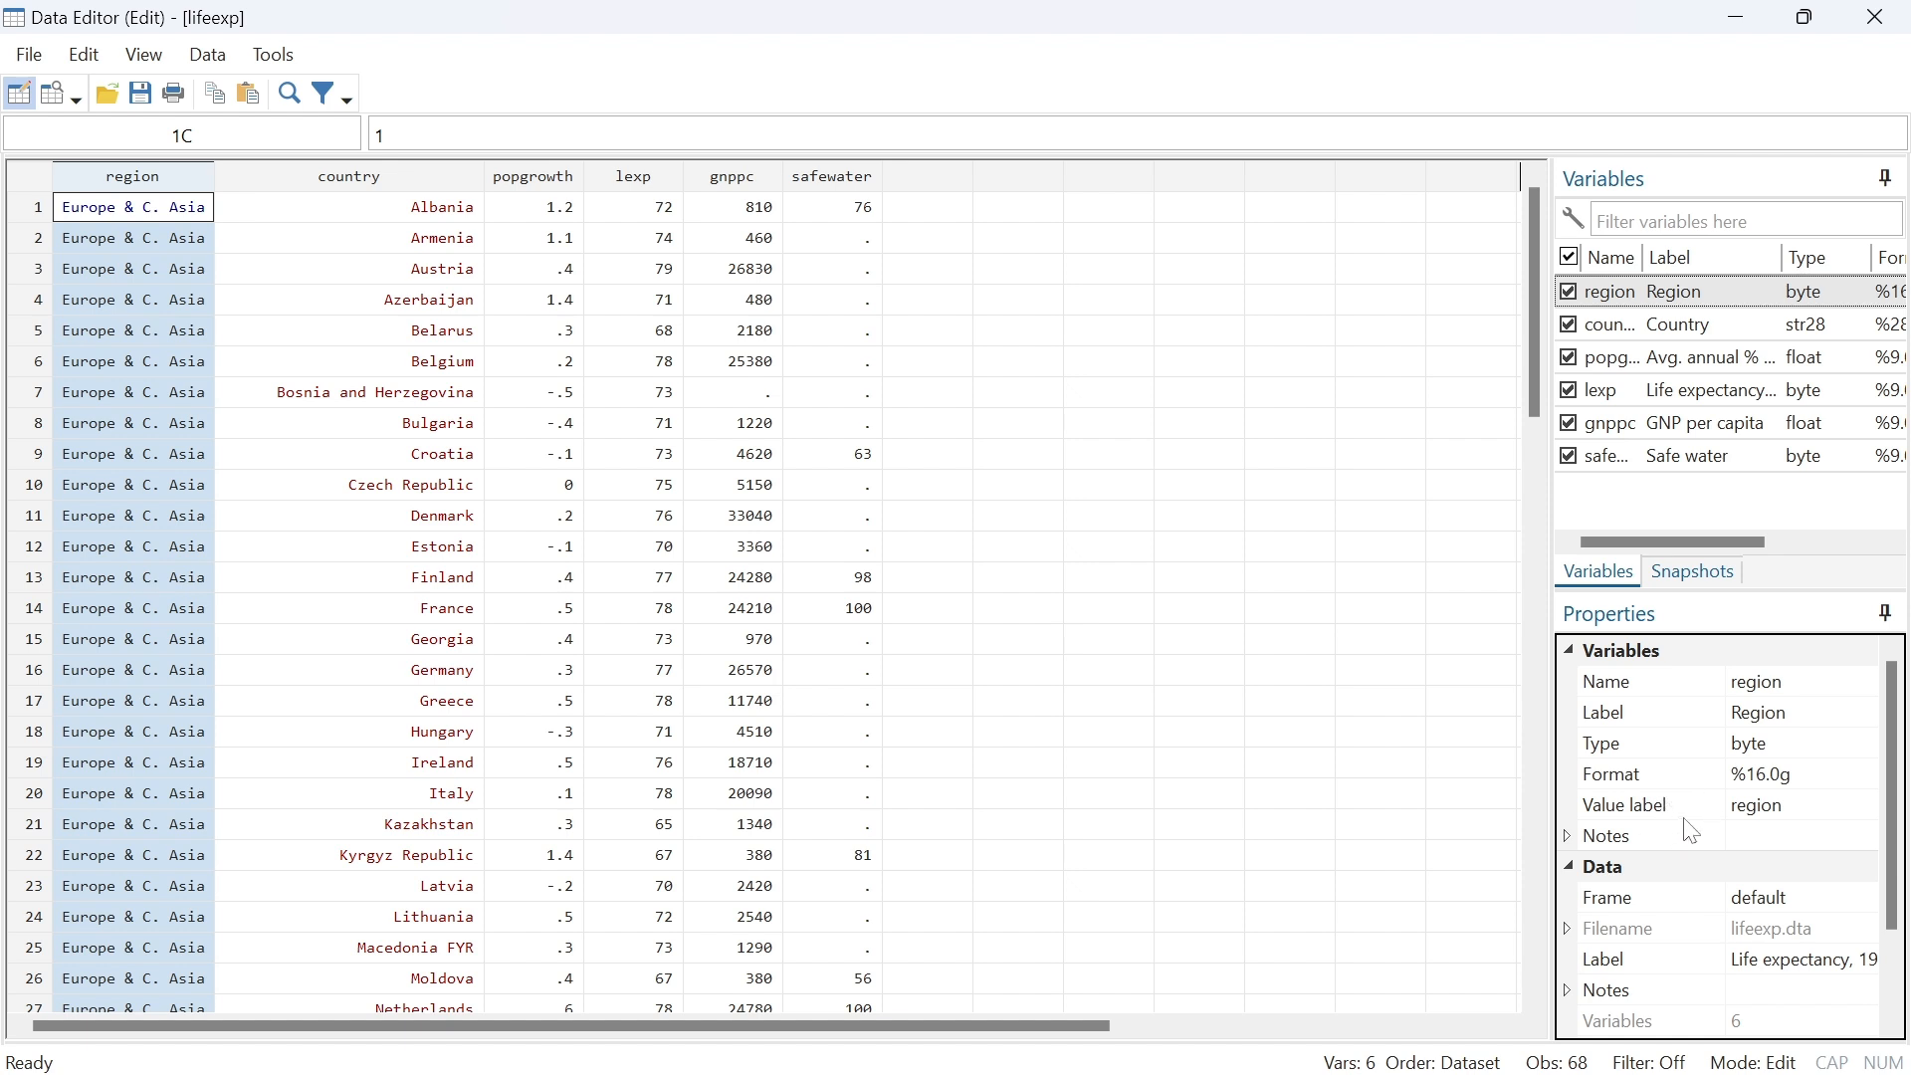
pyautogui.scroll(-1, 1664, 769)
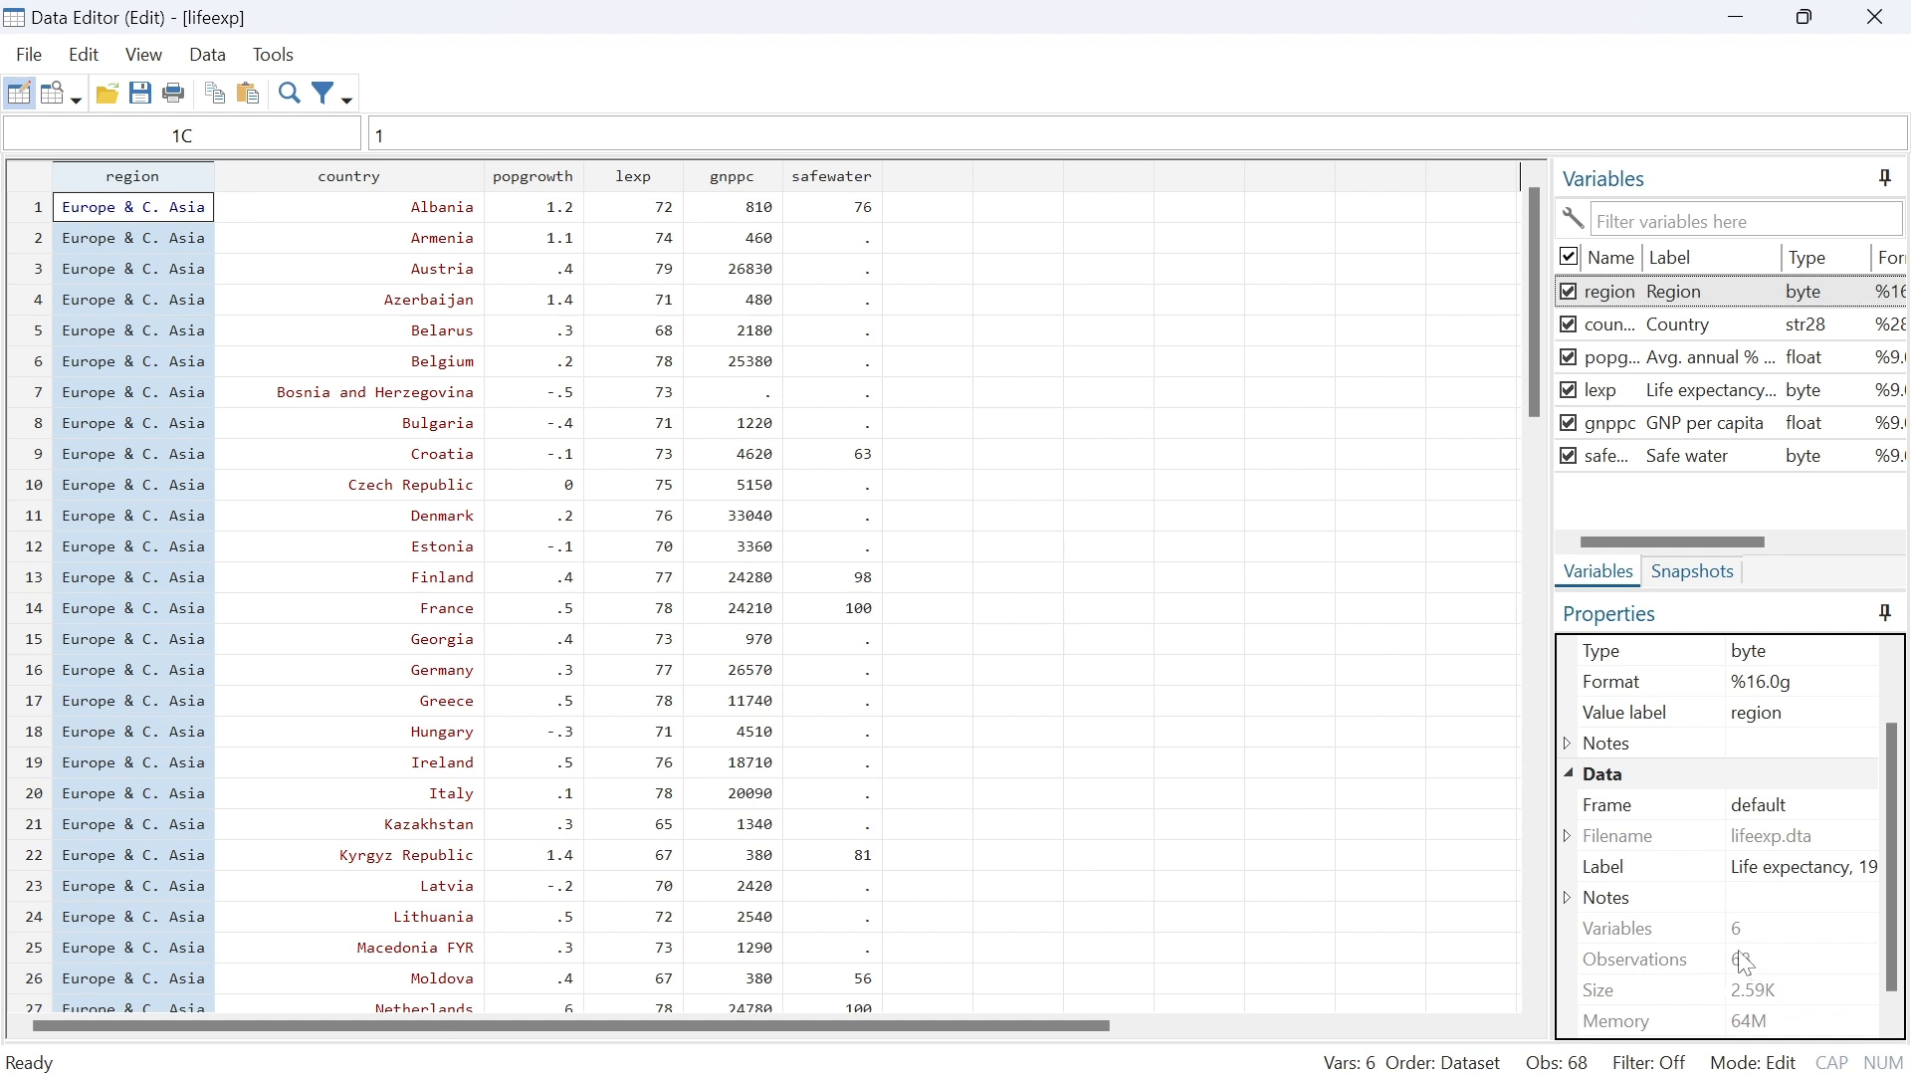
pyautogui.click(1107, 528)
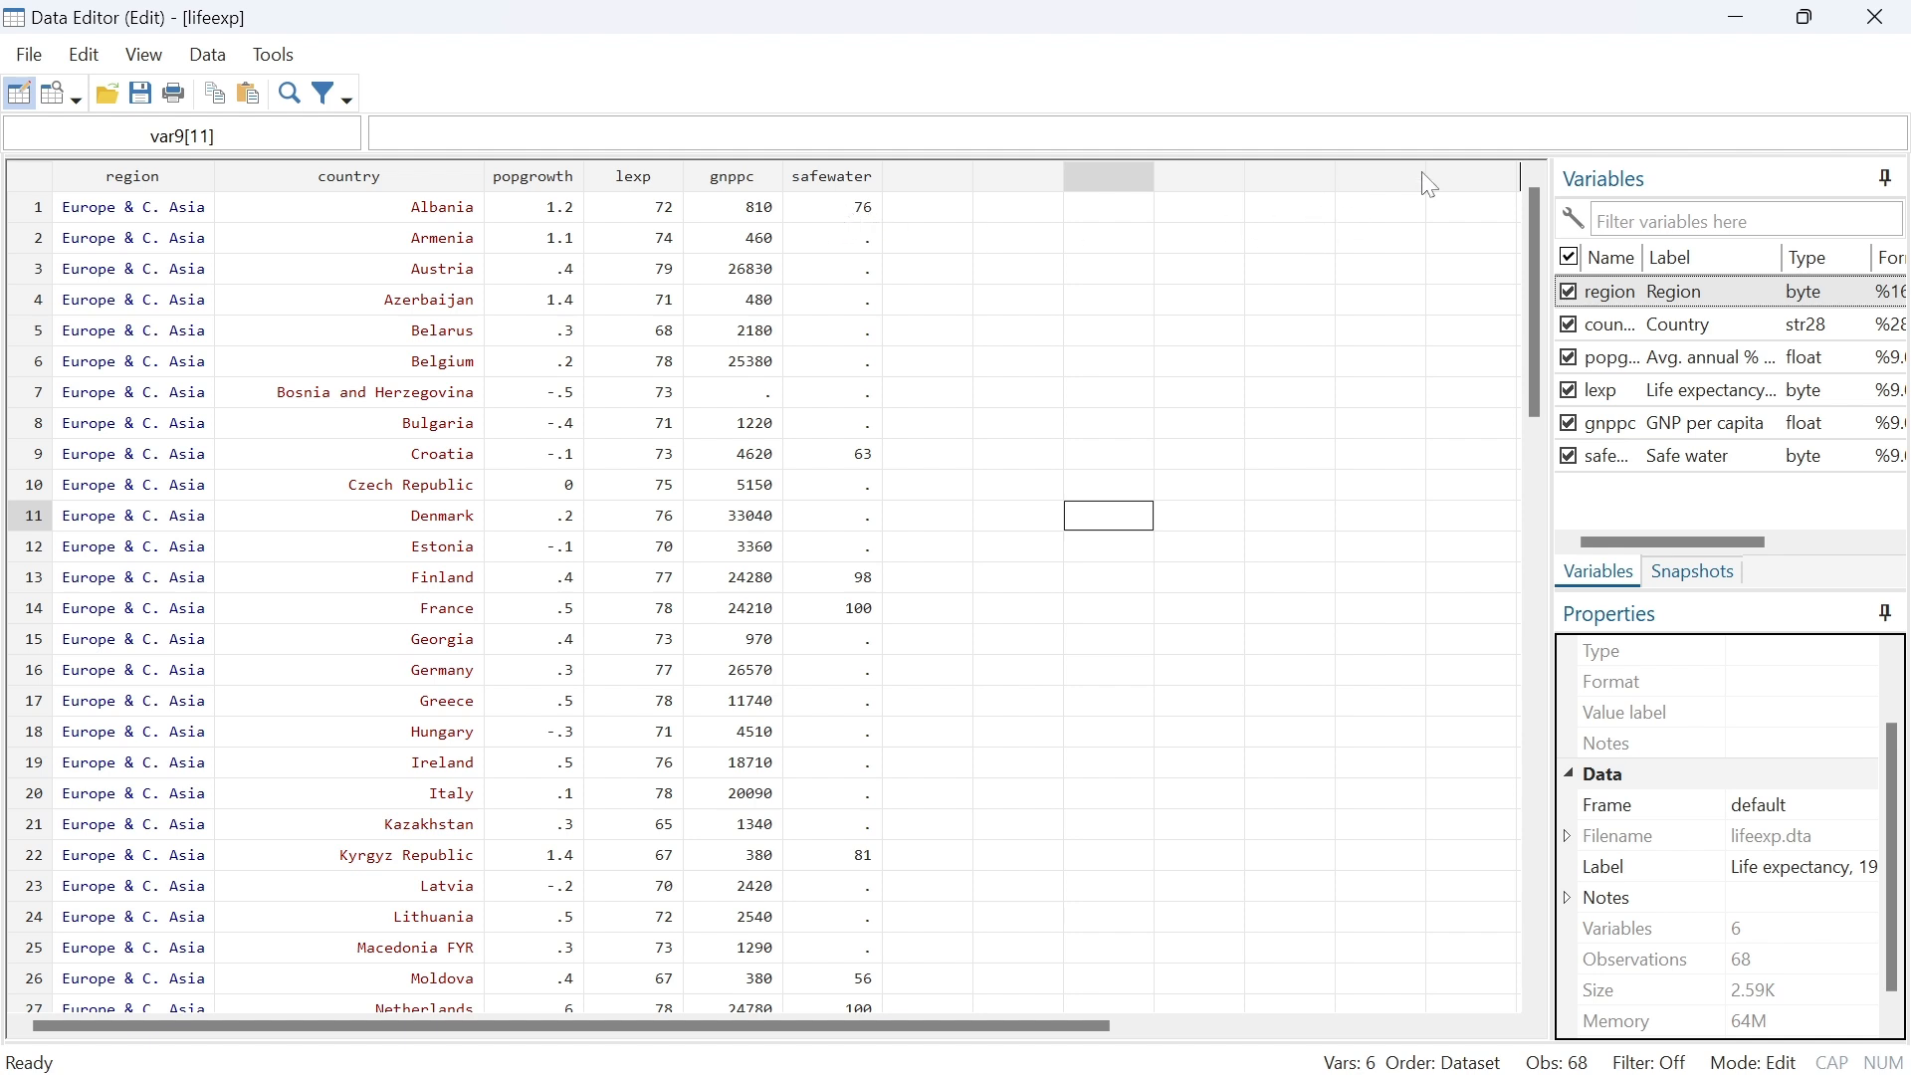
pyautogui.click(1746, 28)
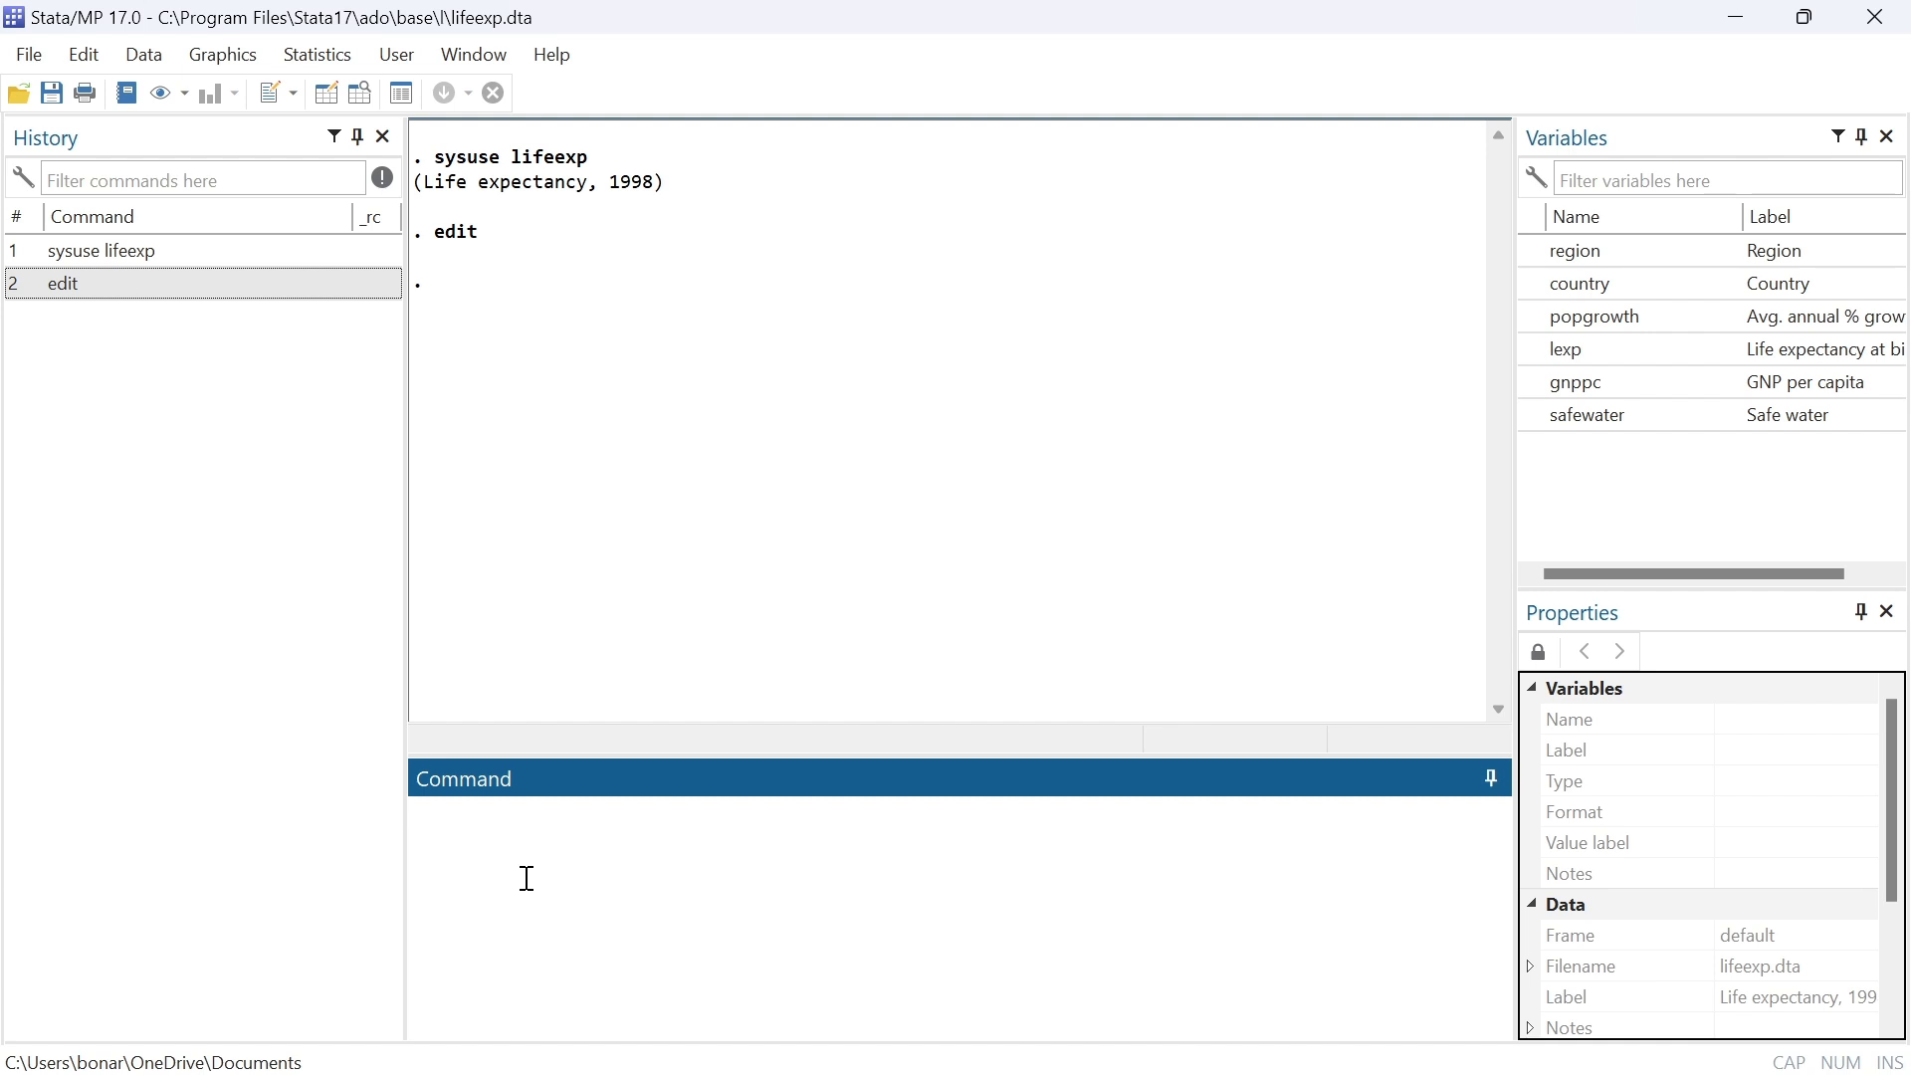
# Run codebook on the whole dataset and review its entries from region through safewater.
pyautogui.write('u')
pyautogui.press('BackSpace')
pyautogui.press('BackSpace')
pyautogui.write('codebook')
pyautogui.press('Return')
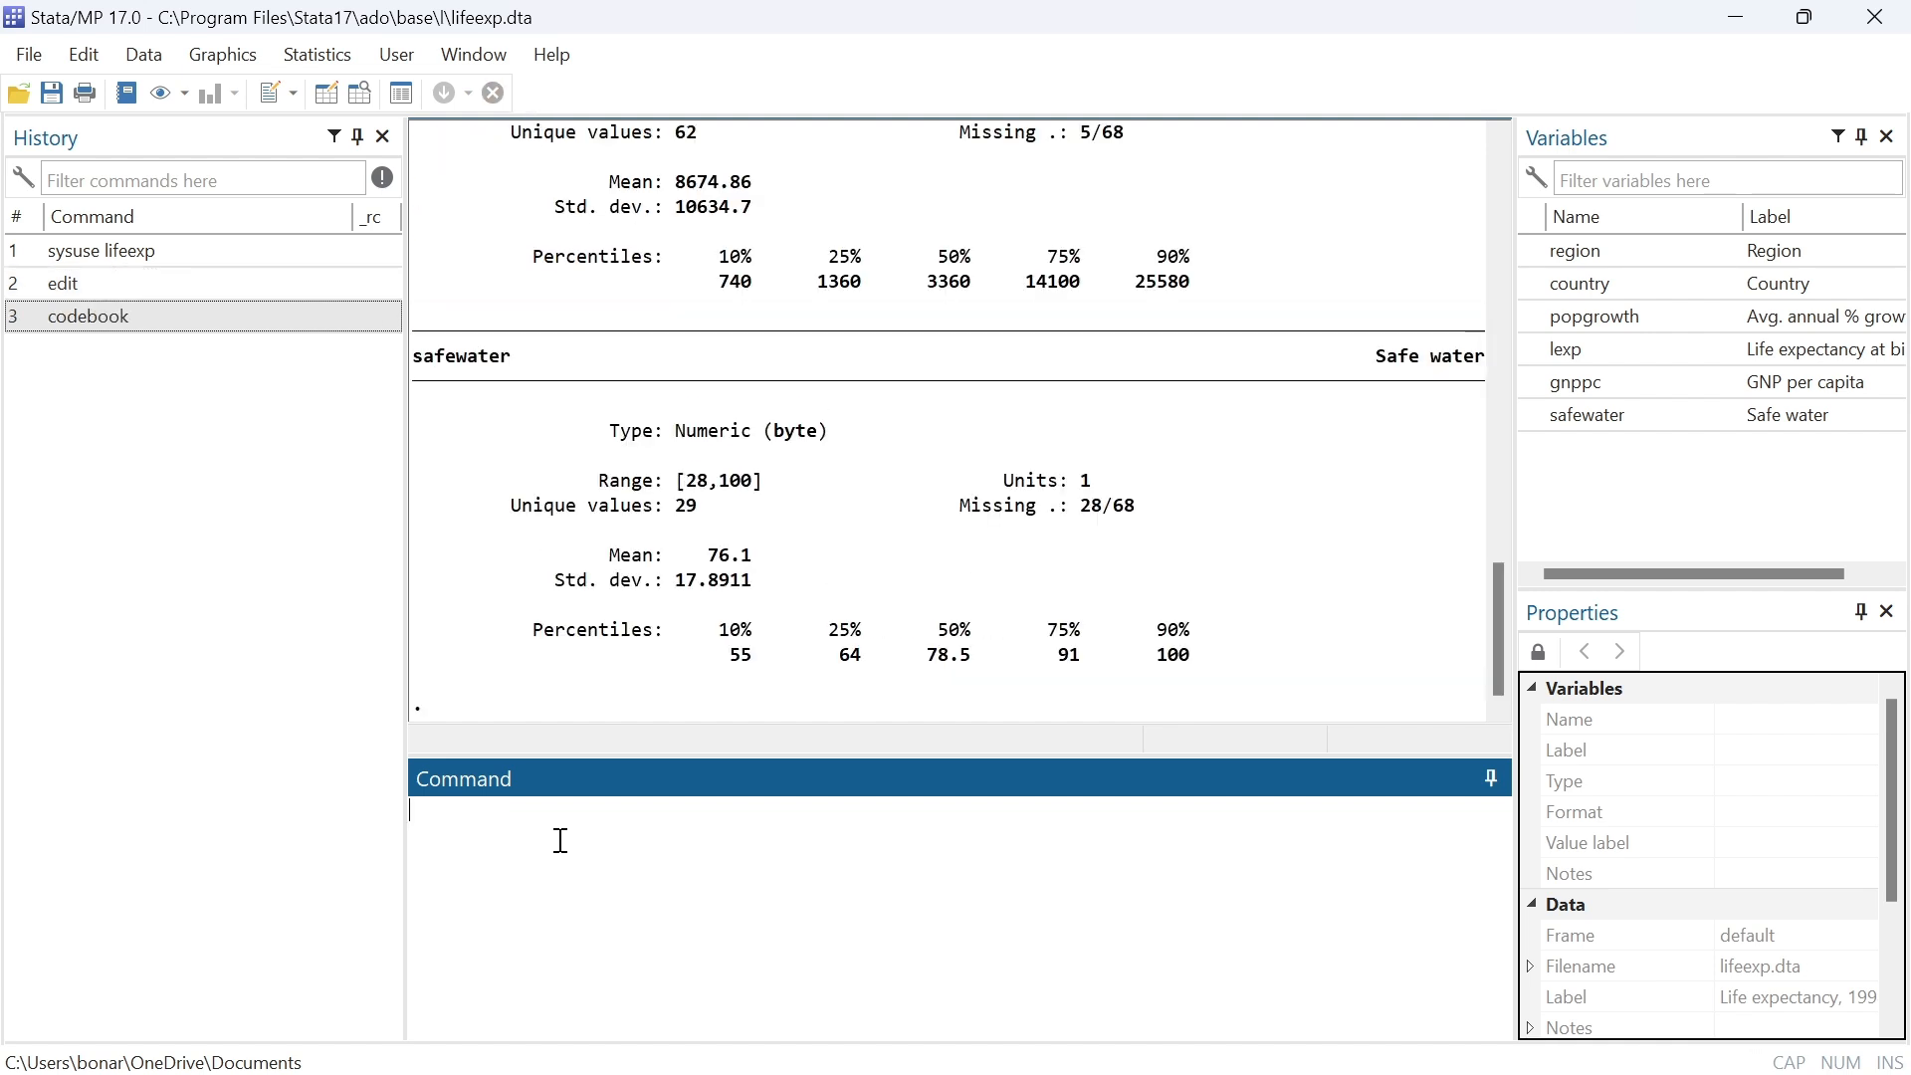
pyautogui.scroll(10, 831, 622)
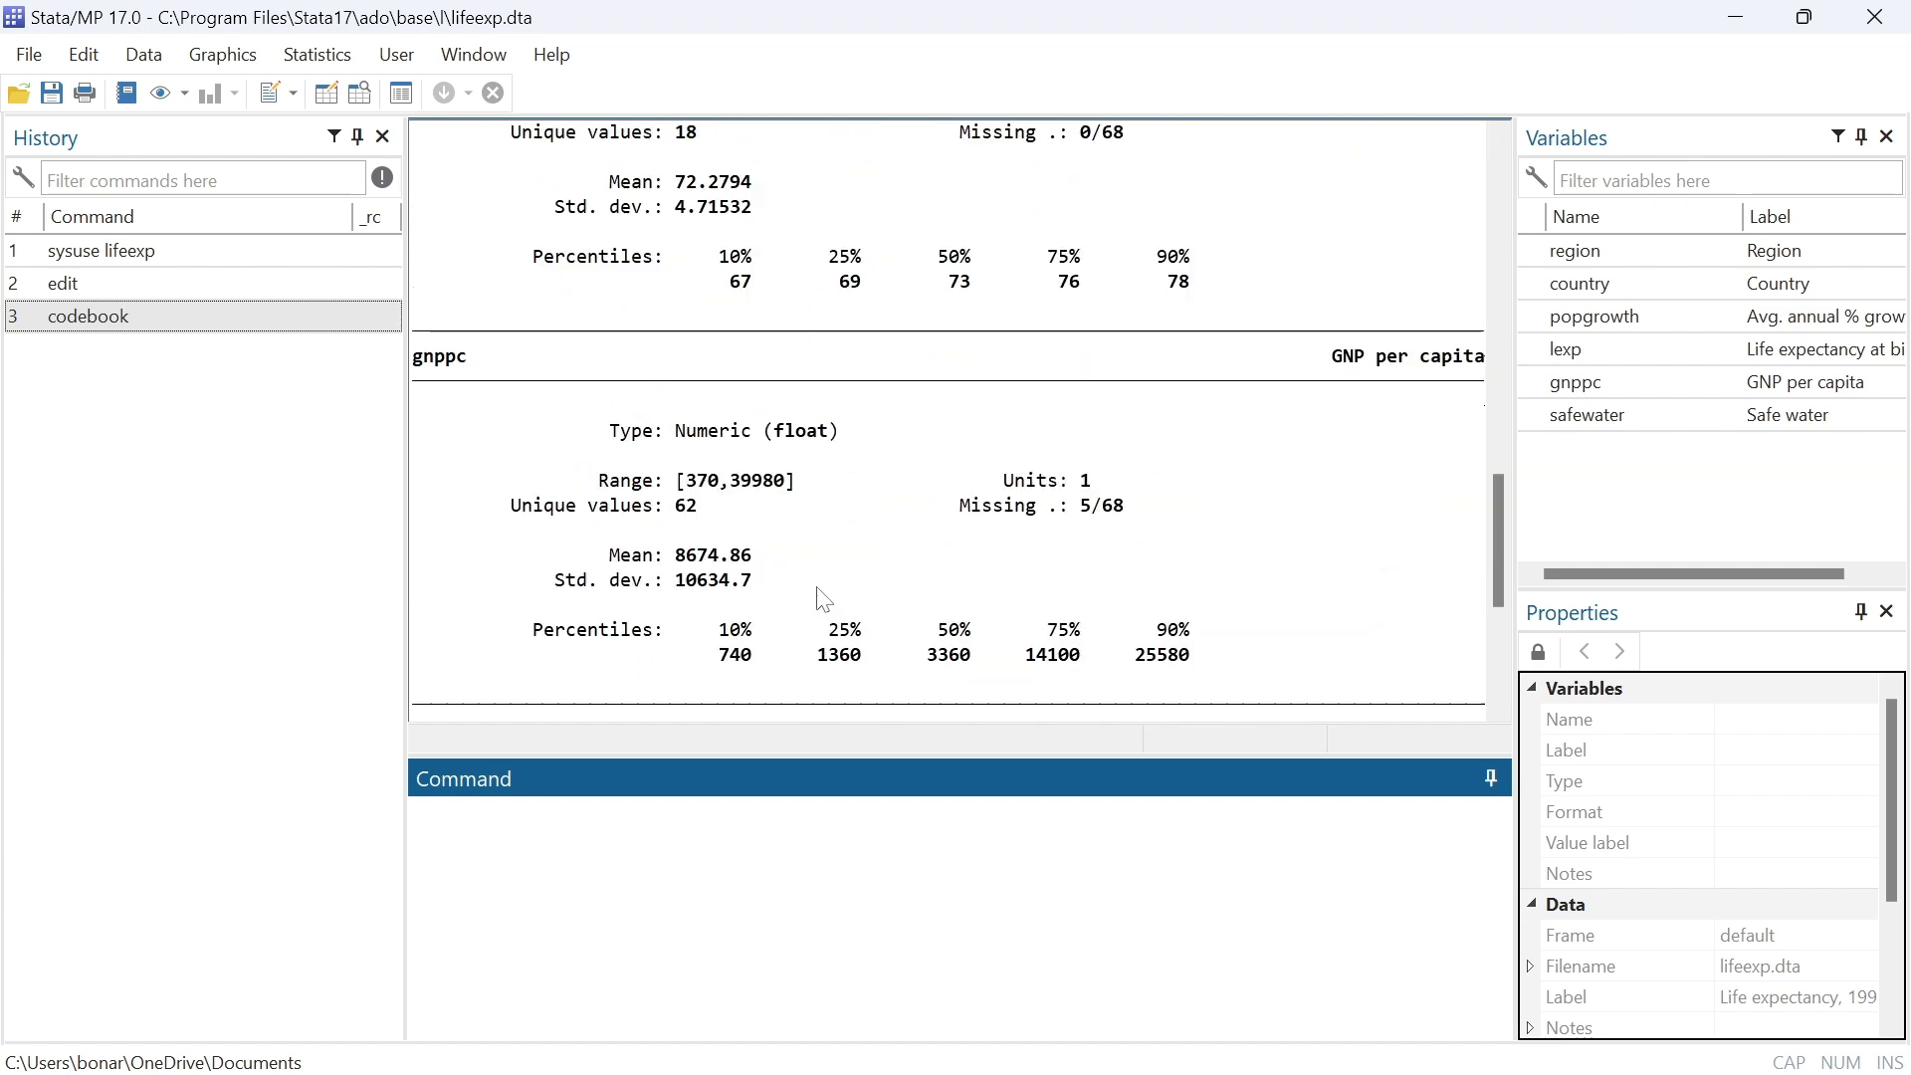
pyautogui.scroll(9, 816, 597)
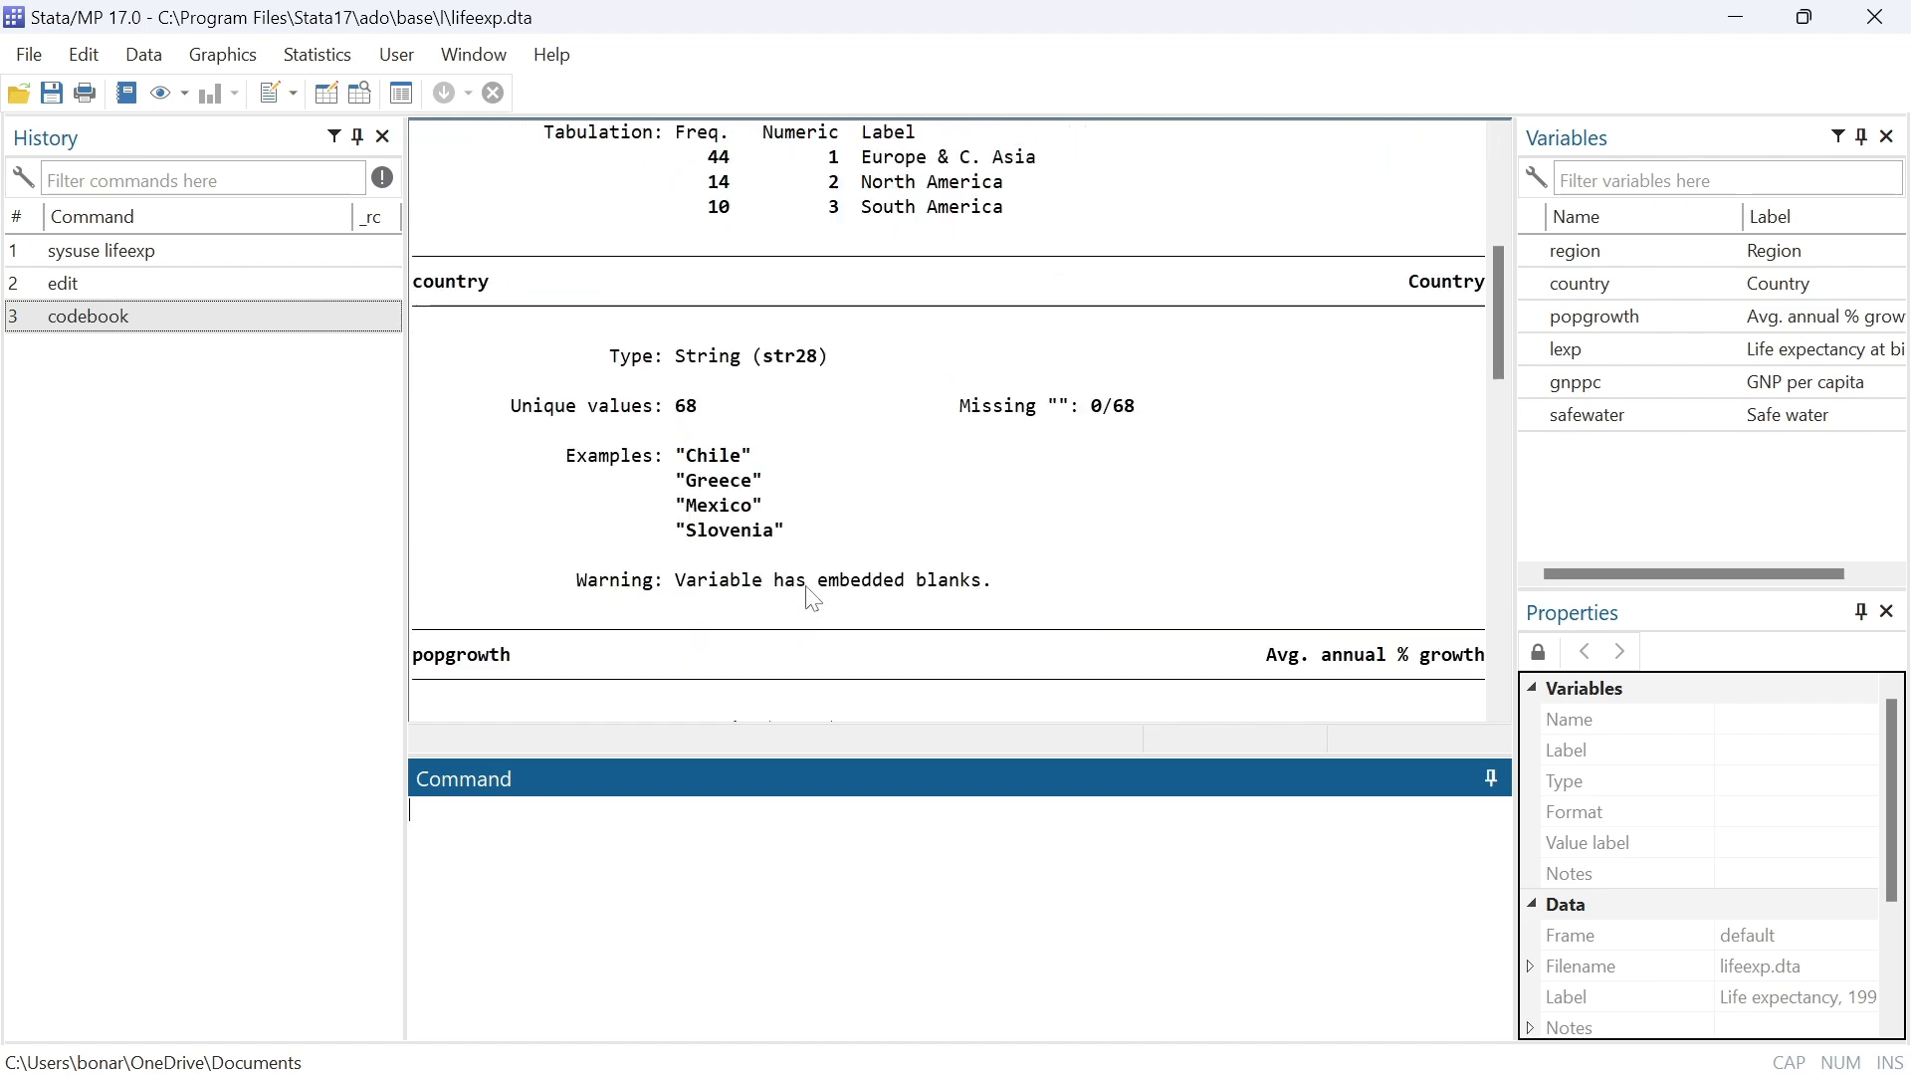
pyautogui.scroll(6, 812, 597)
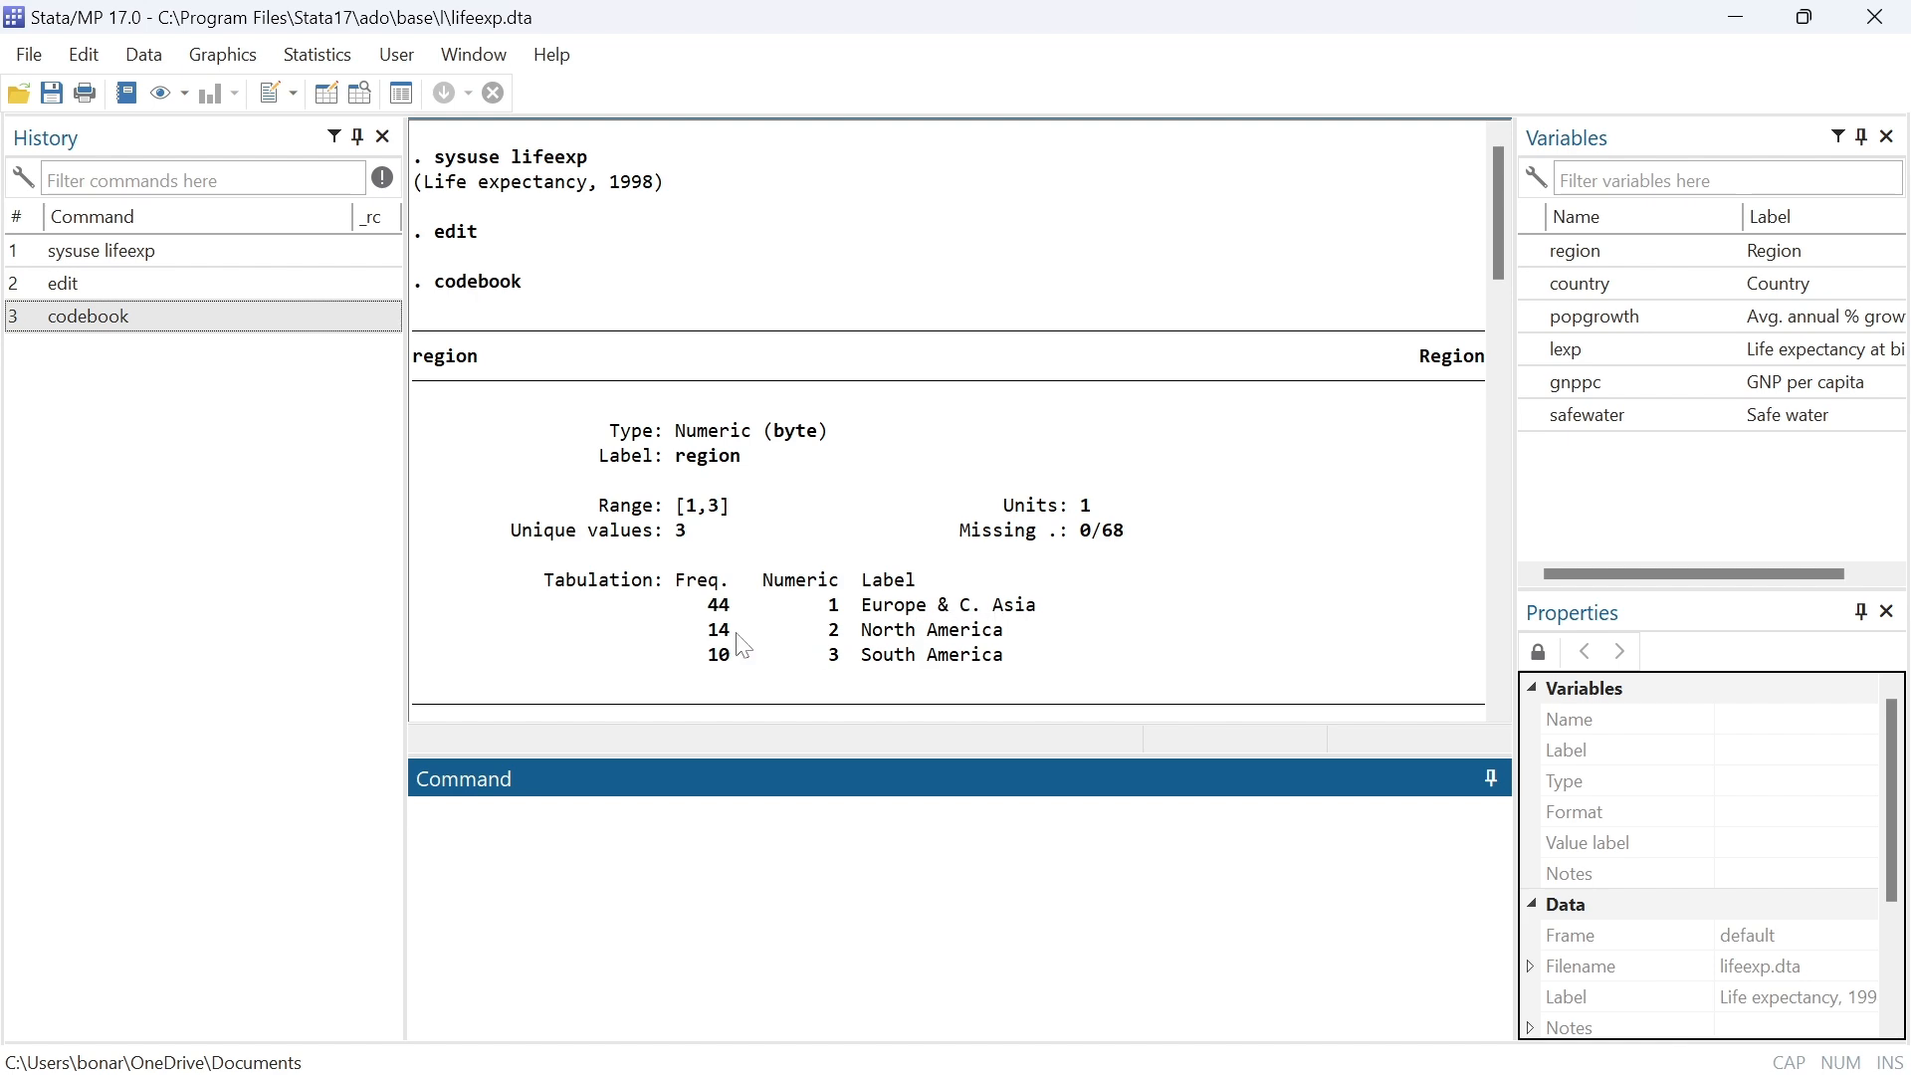
pyautogui.scroll(-5, 736, 647)
pyautogui.scroll(-5, 640, 585)
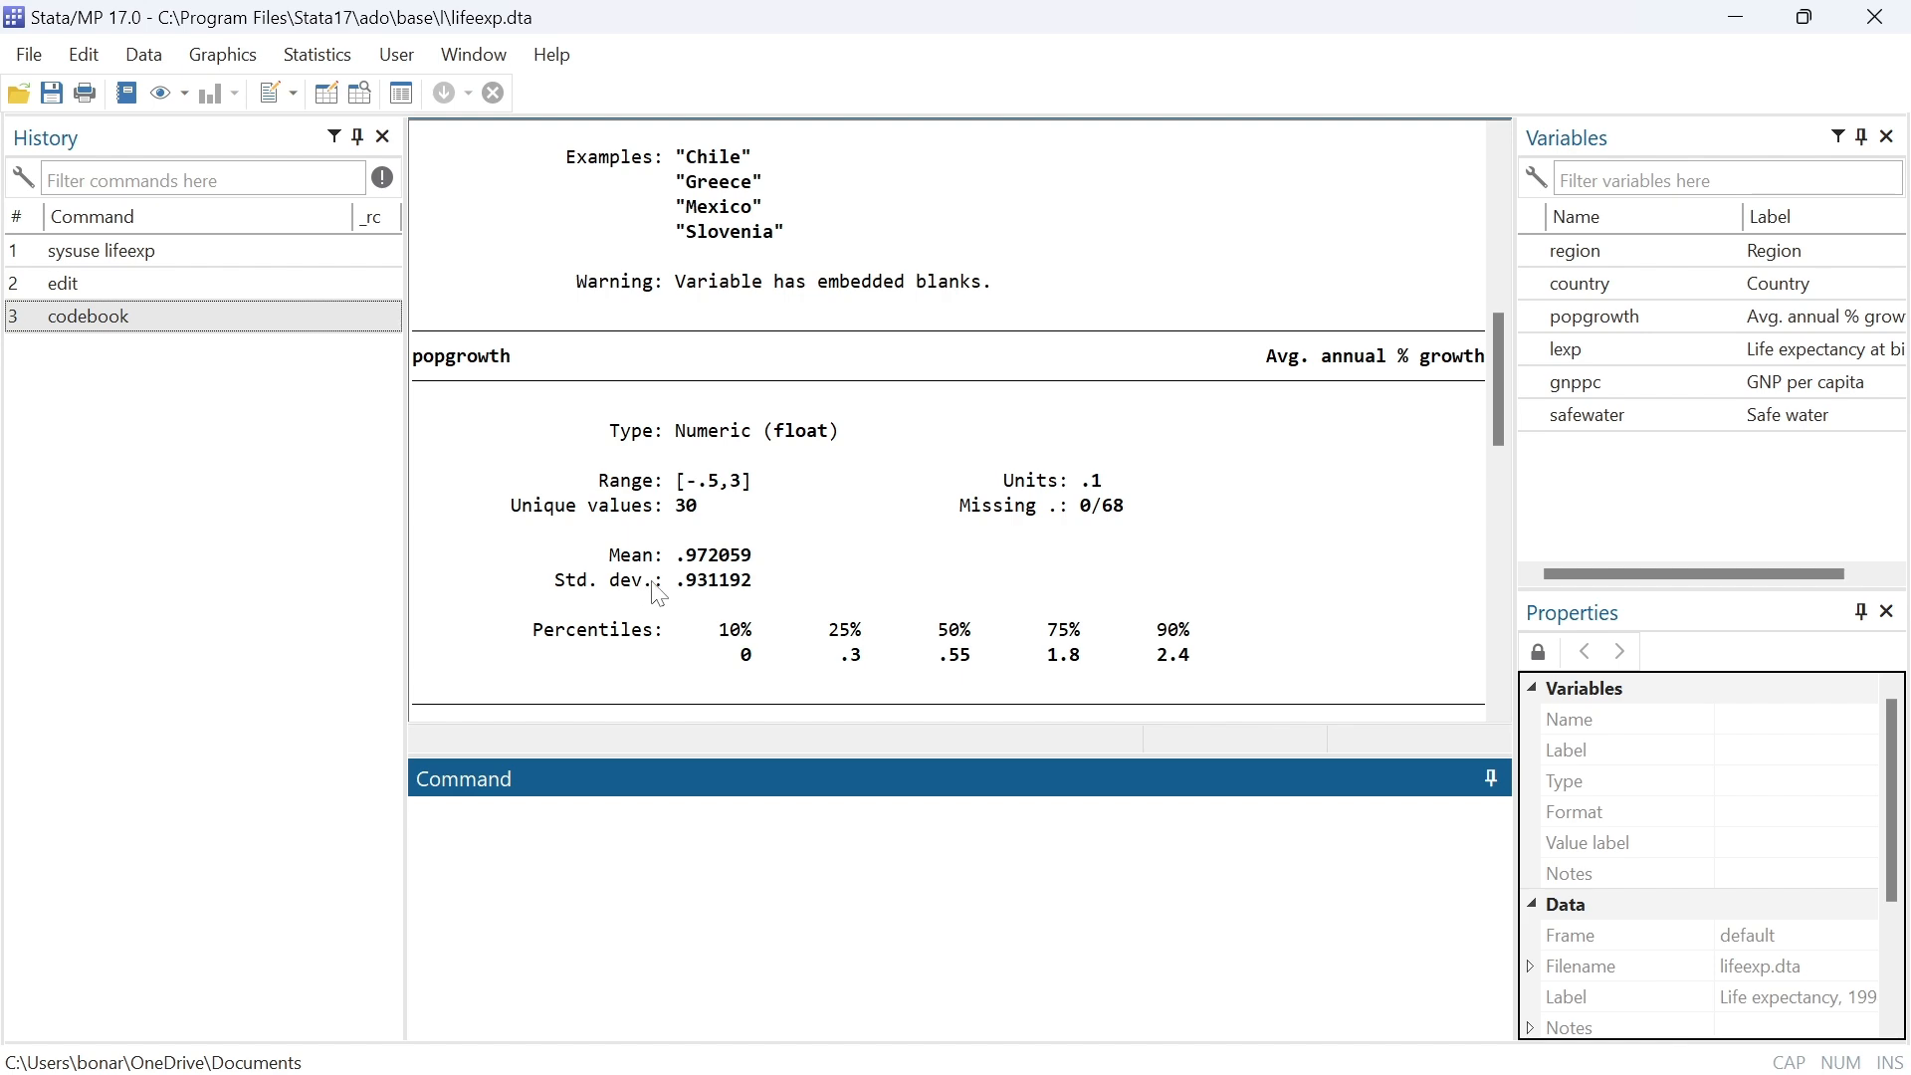
pyautogui.scroll(-14, 657, 594)
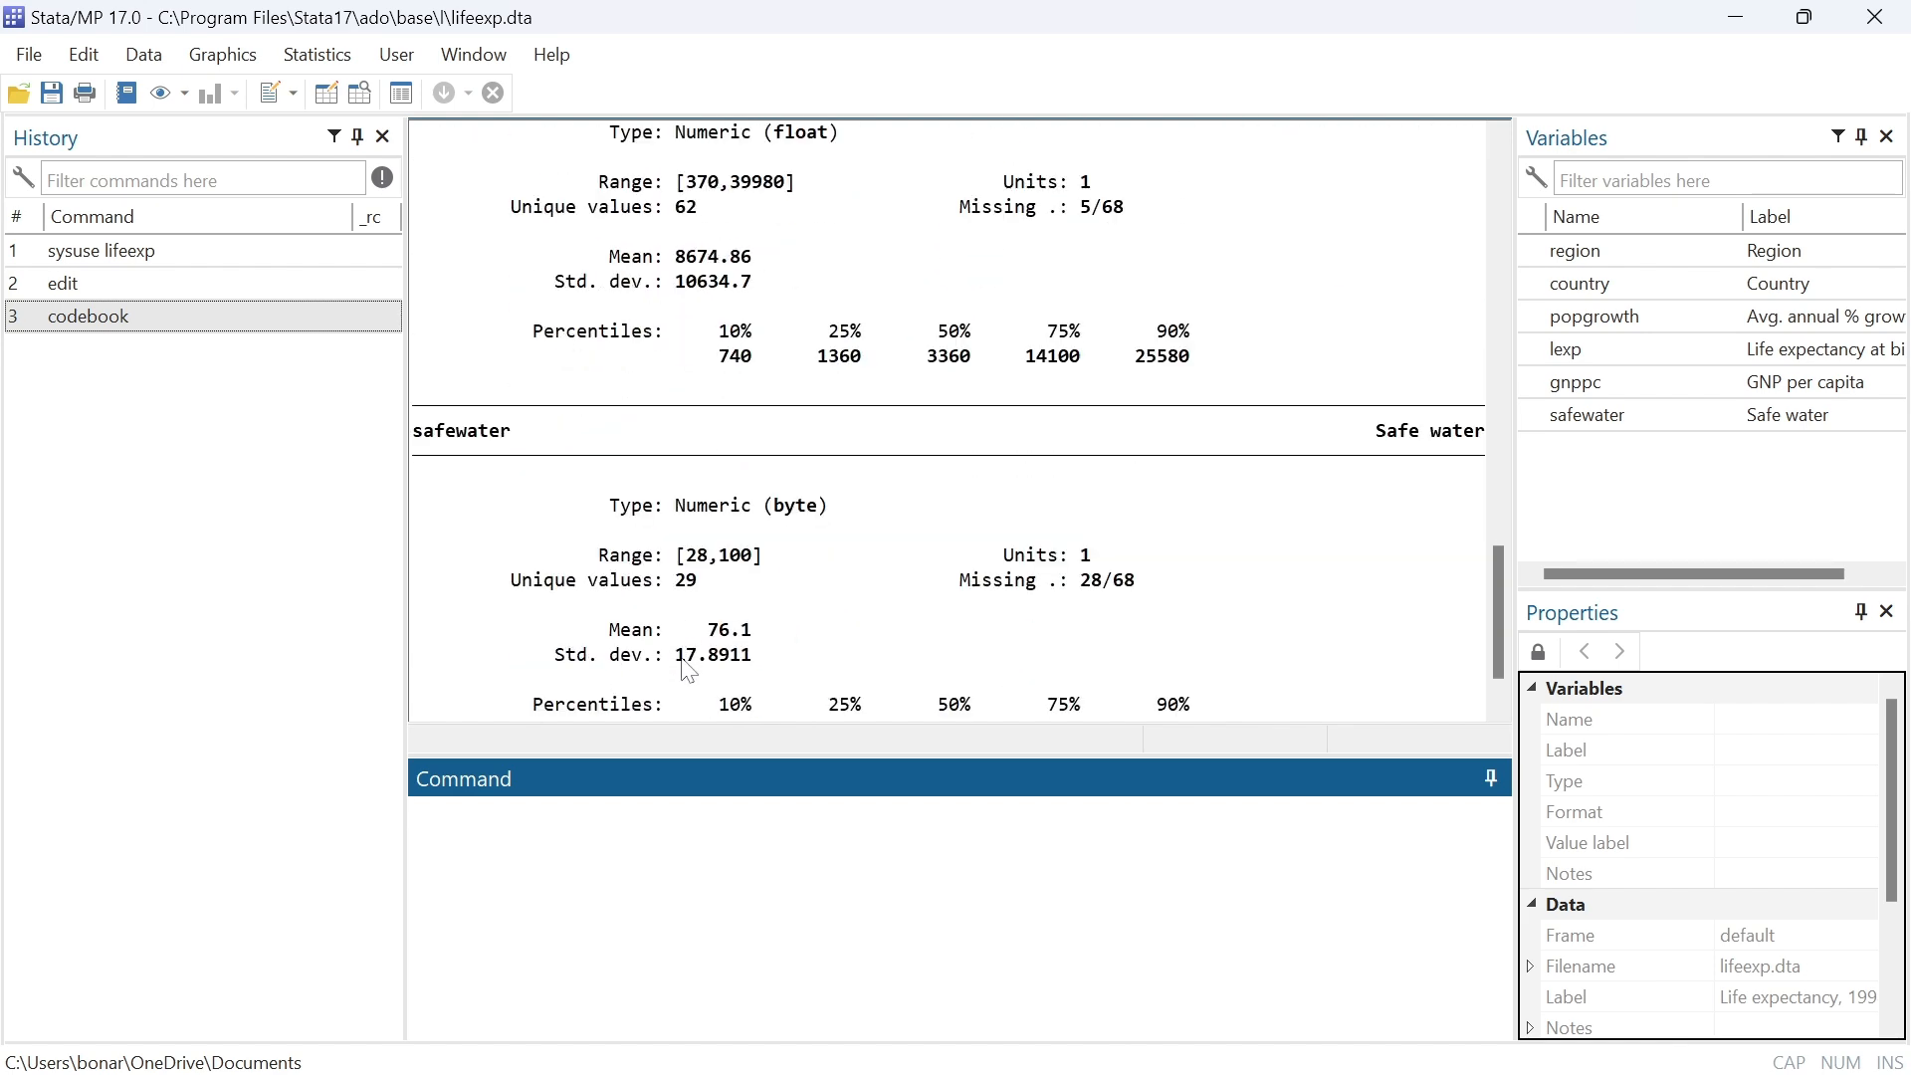
pyautogui.scroll(-1, 690, 672)
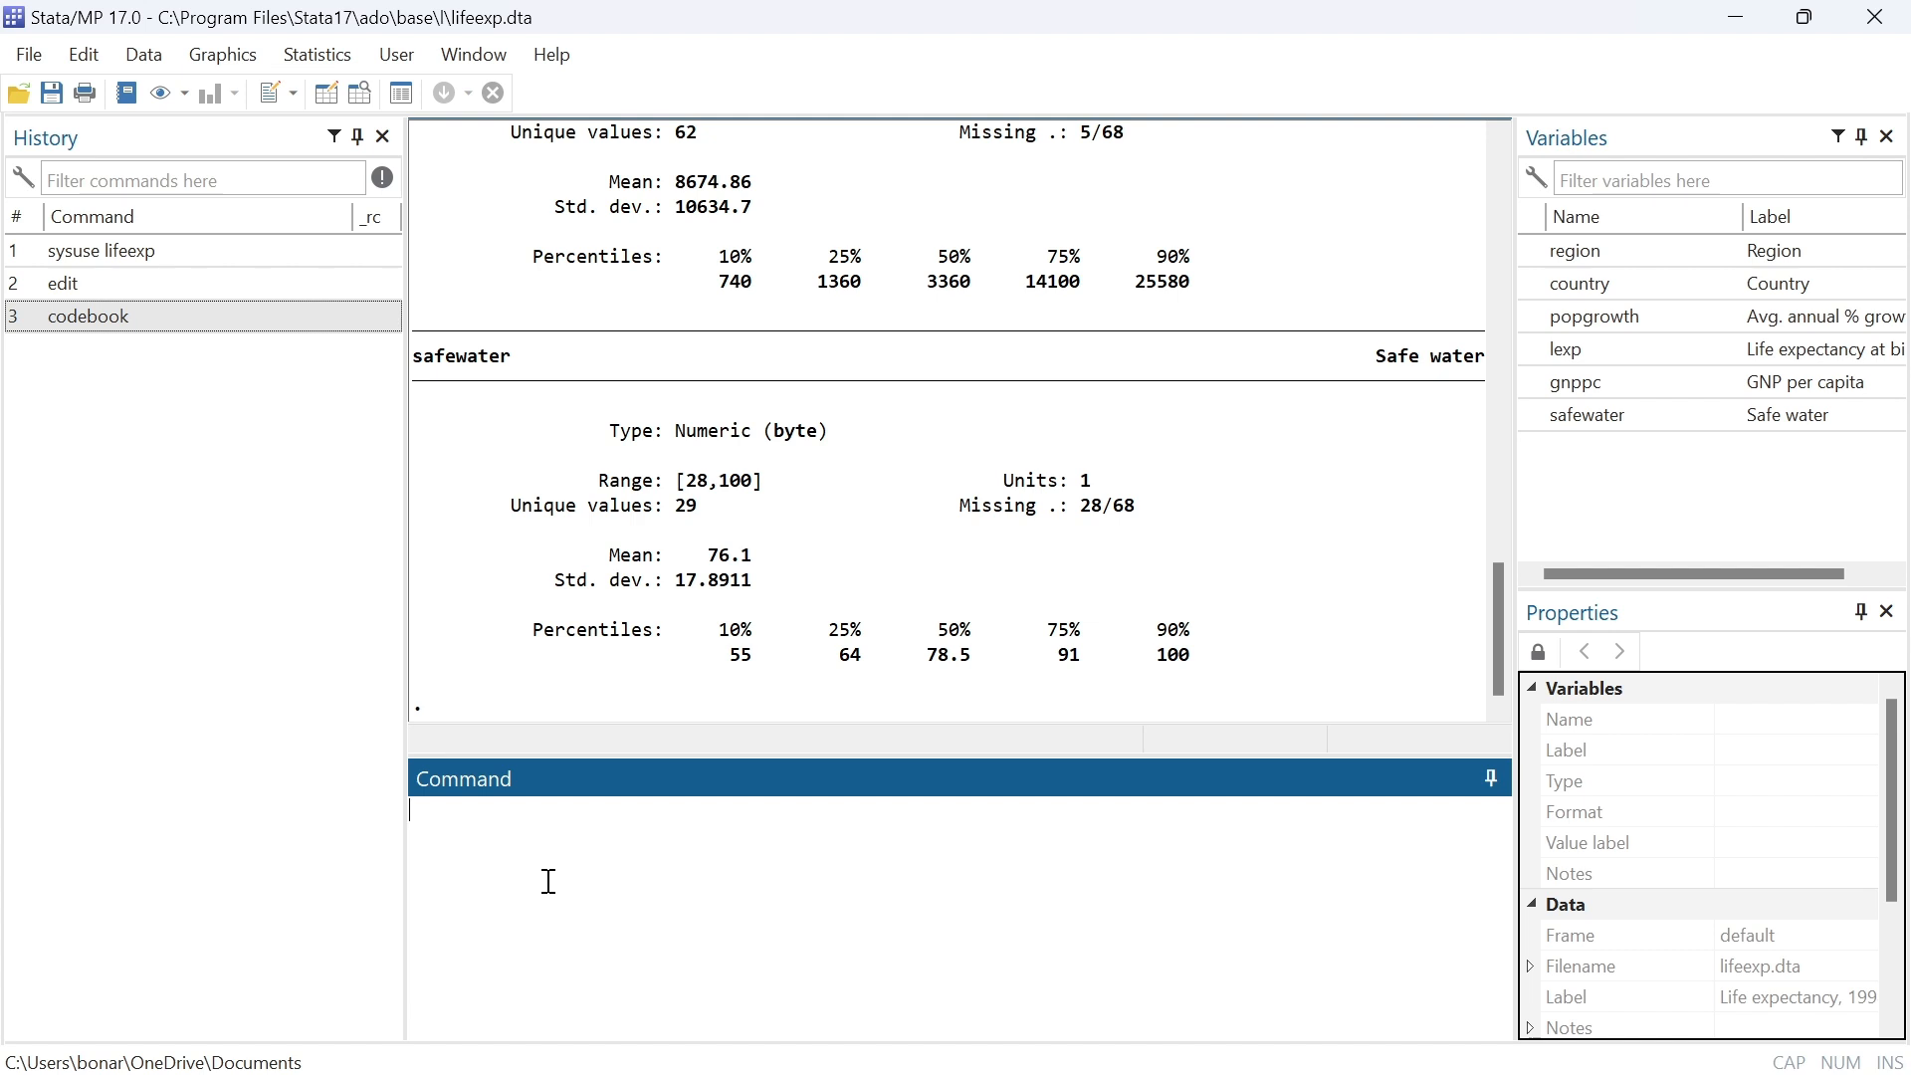
# Produce summary statistics for the safewater variable with the command summ safewater.
pyautogui.write('umm')
pyautogui.write('afewater')
pyautogui.press('Return')
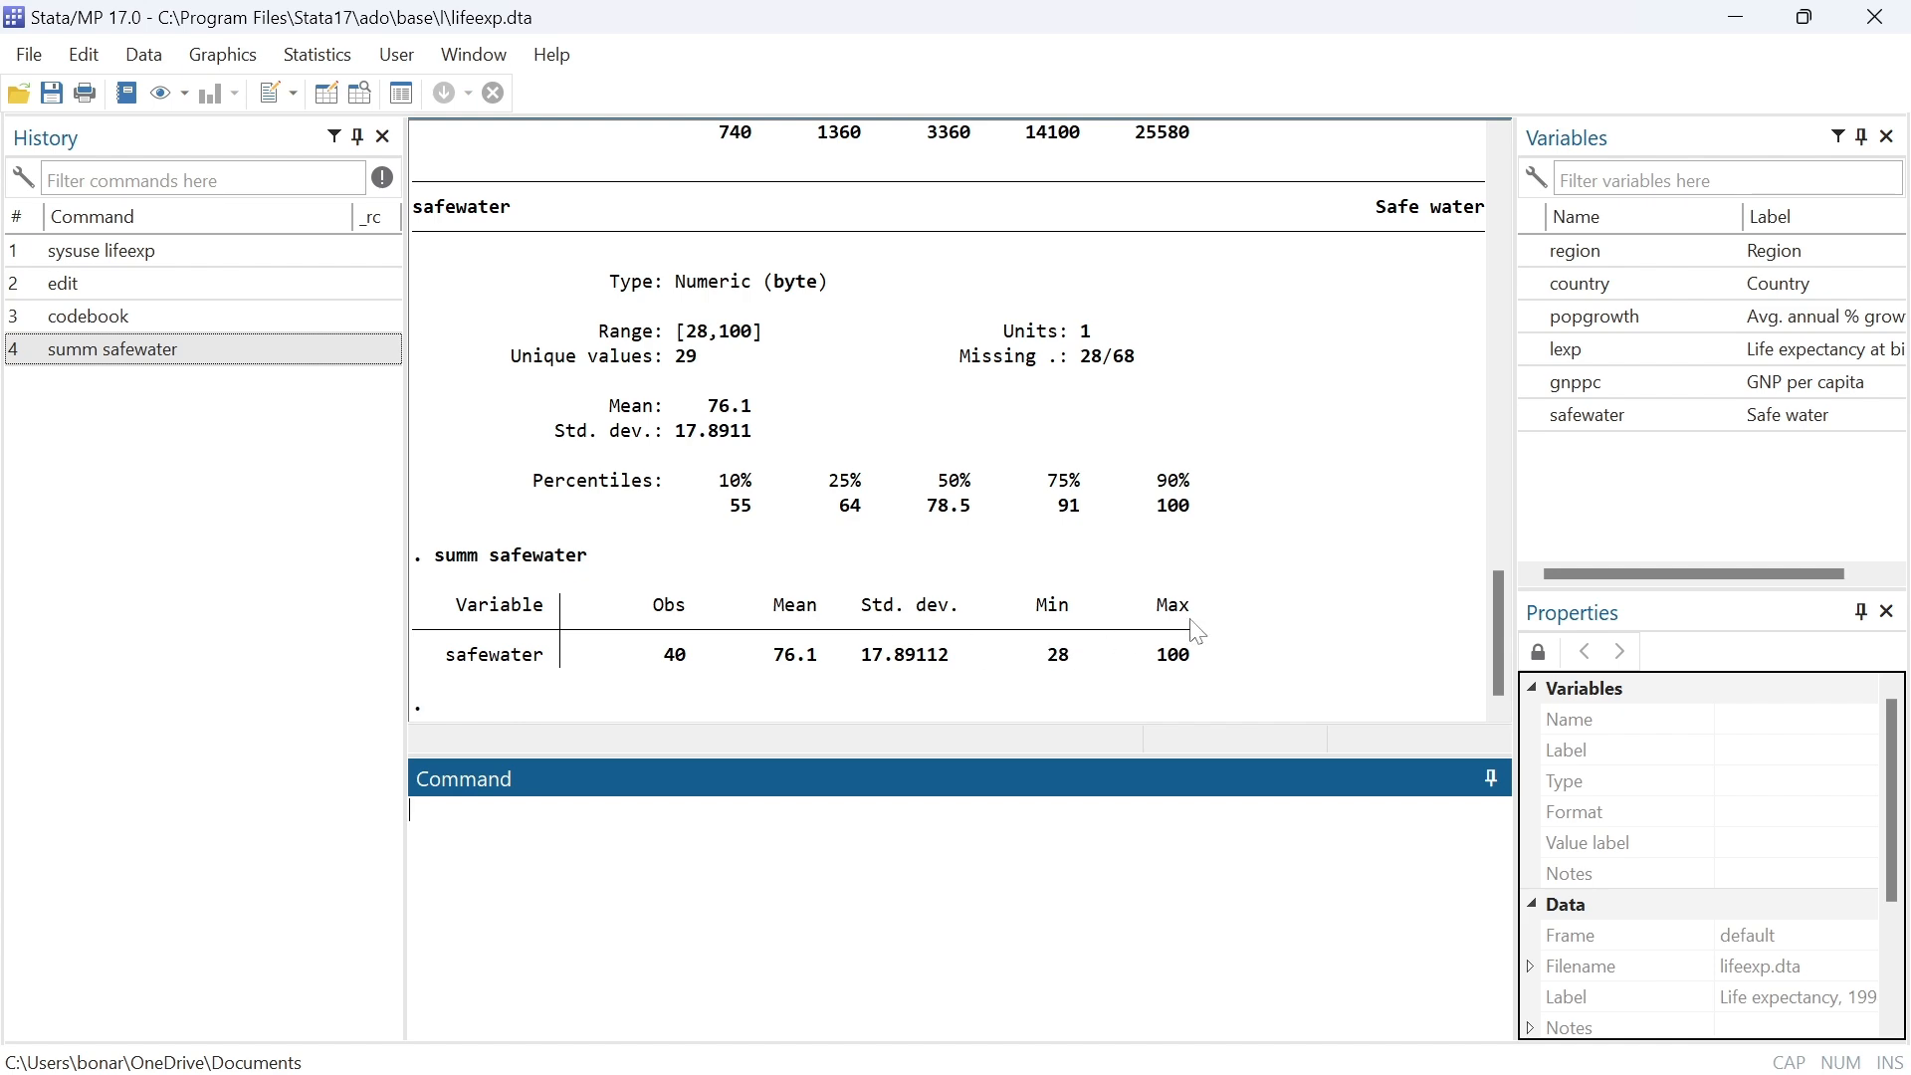
# Produce summary statistics for GNP per capita with the command sum gnppc.
pyautogui.scroll(7, 891, 622)
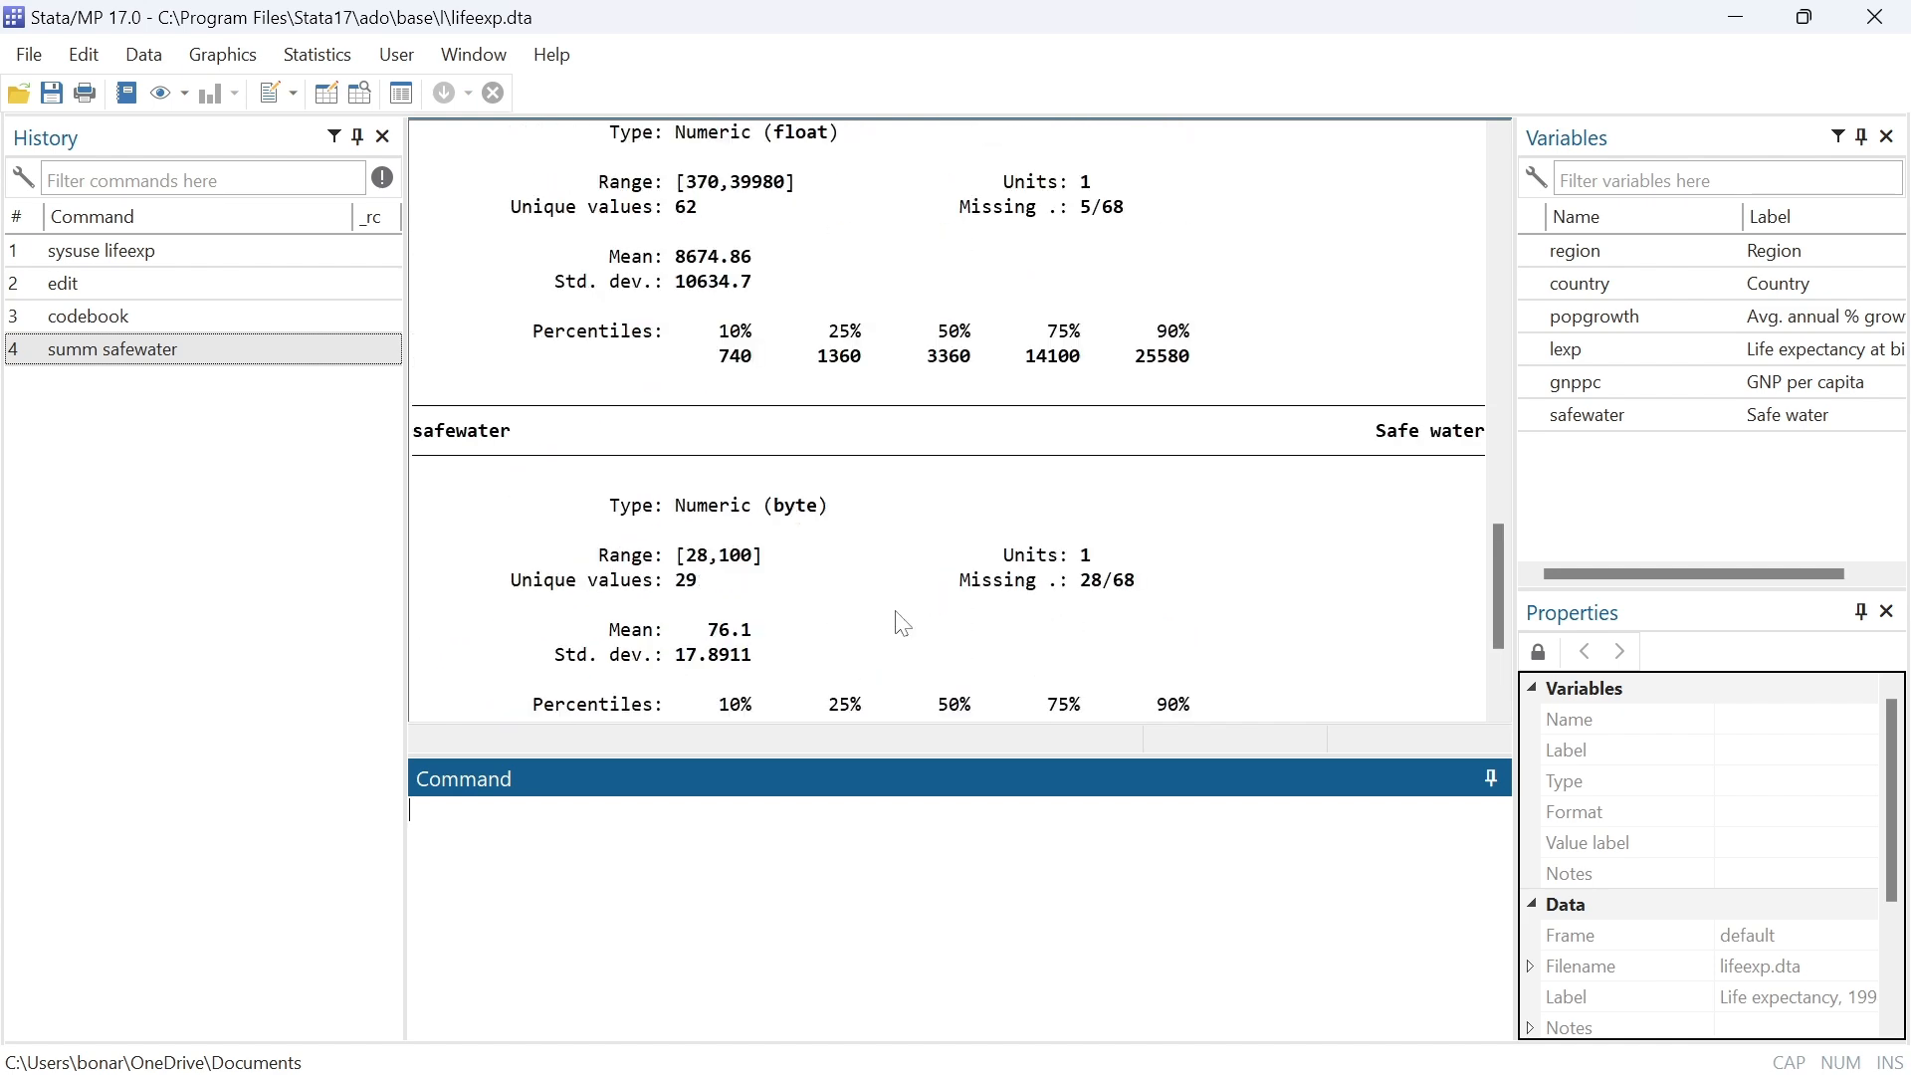
pyautogui.scroll(5, 858, 602)
pyautogui.scroll(-4, 836, 585)
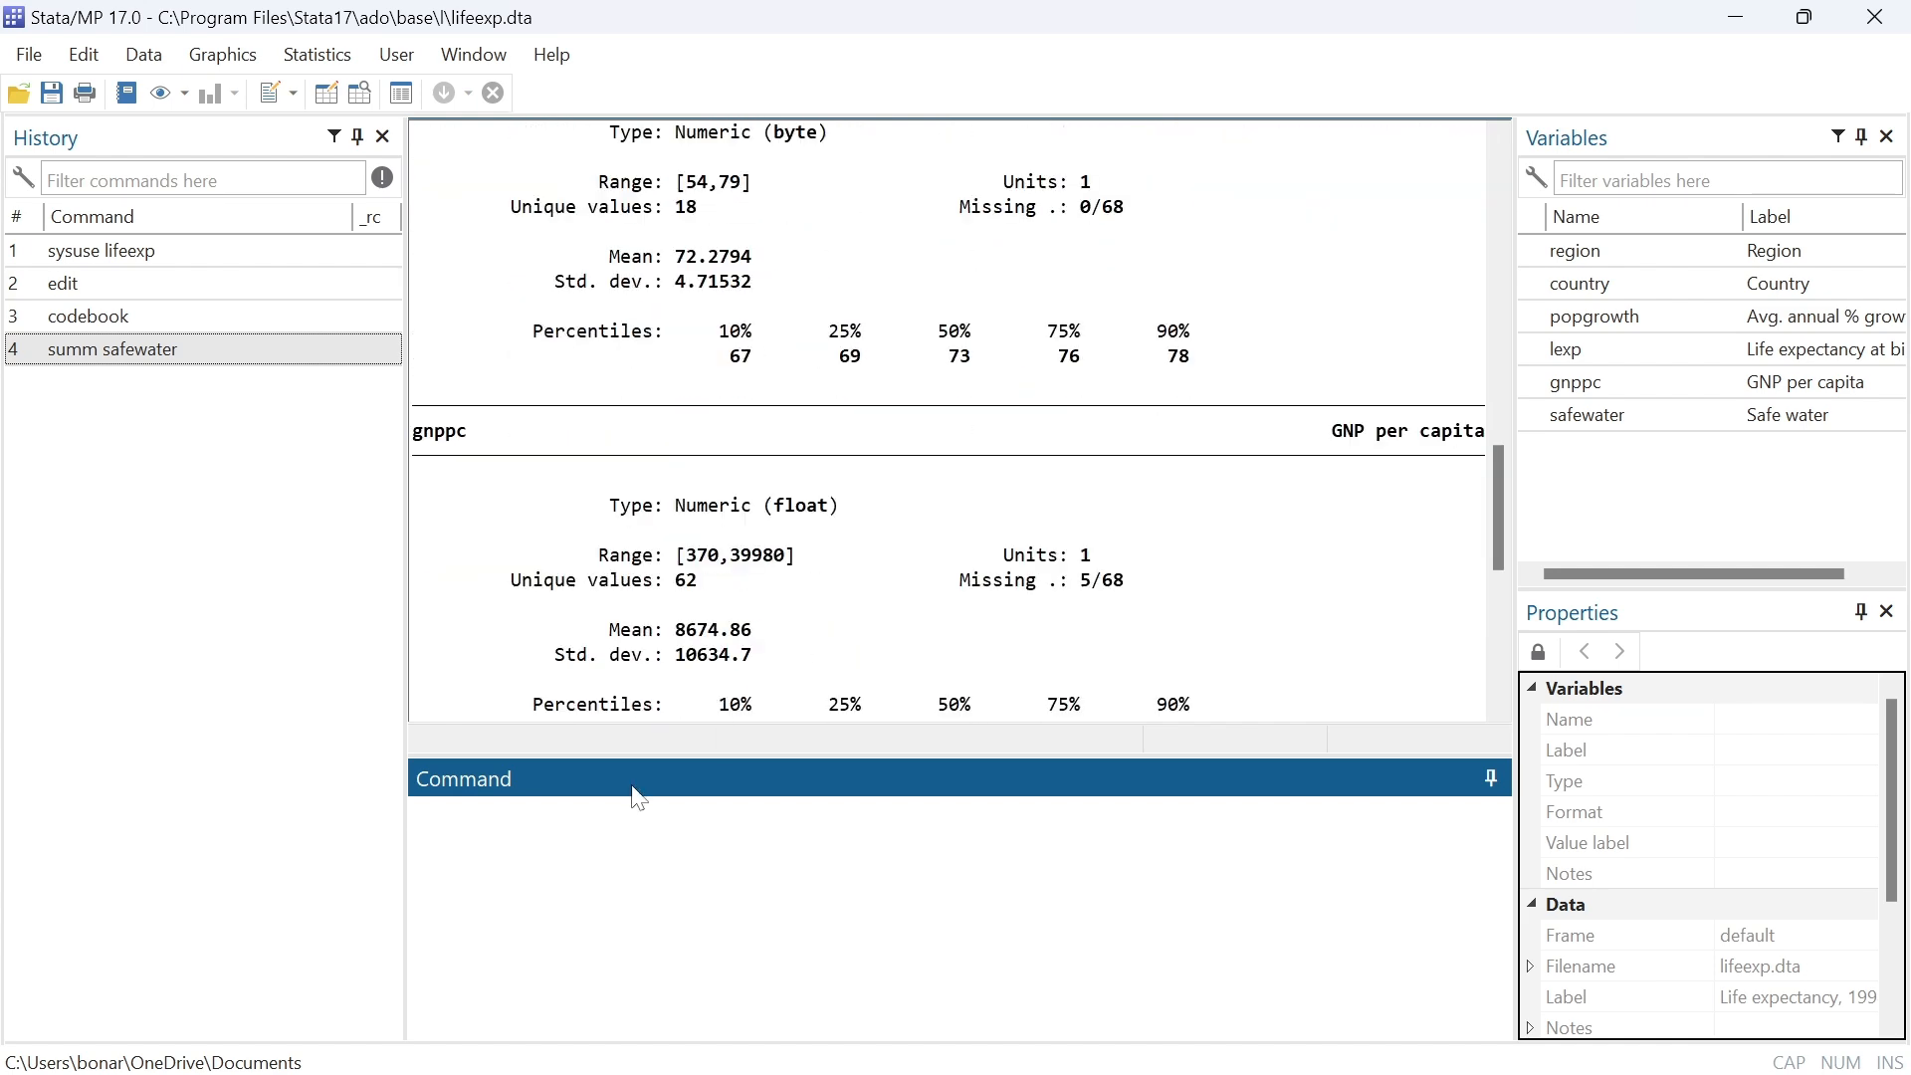
pyautogui.write('sum gnppc')
pyautogui.press('Return')
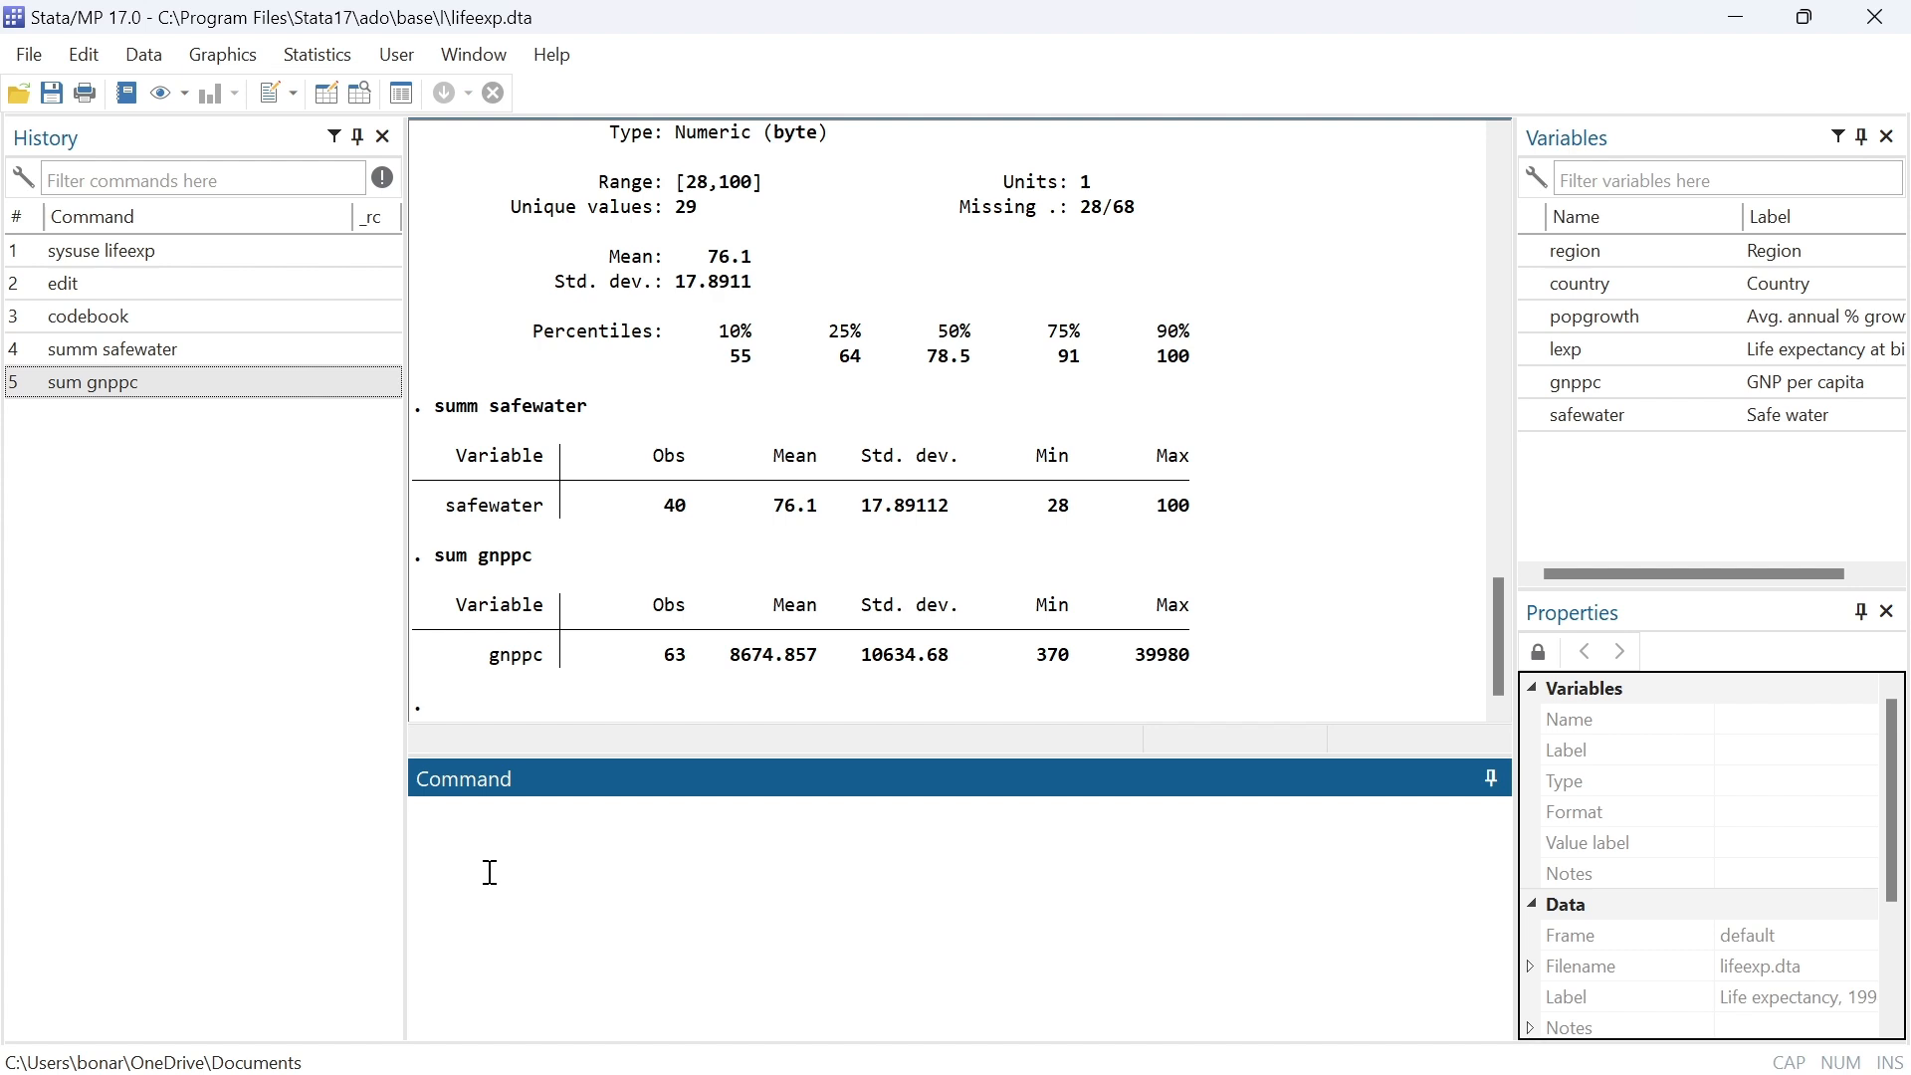
# Tabulate the frequencies of life expectancy at birth with the command tab lexp.
pyautogui.write('tabulate')
pyautogui.press('BackSpace')
pyautogui.press('BackSpace')
pyautogui.press('BackSpace')
pyautogui.press('BackSpace')
pyautogui.press('BackSpace')
pyautogui.press('BackSpace')
pyautogui.scroll(4, 547, 467)
pyautogui.scroll(11, 576, 472)
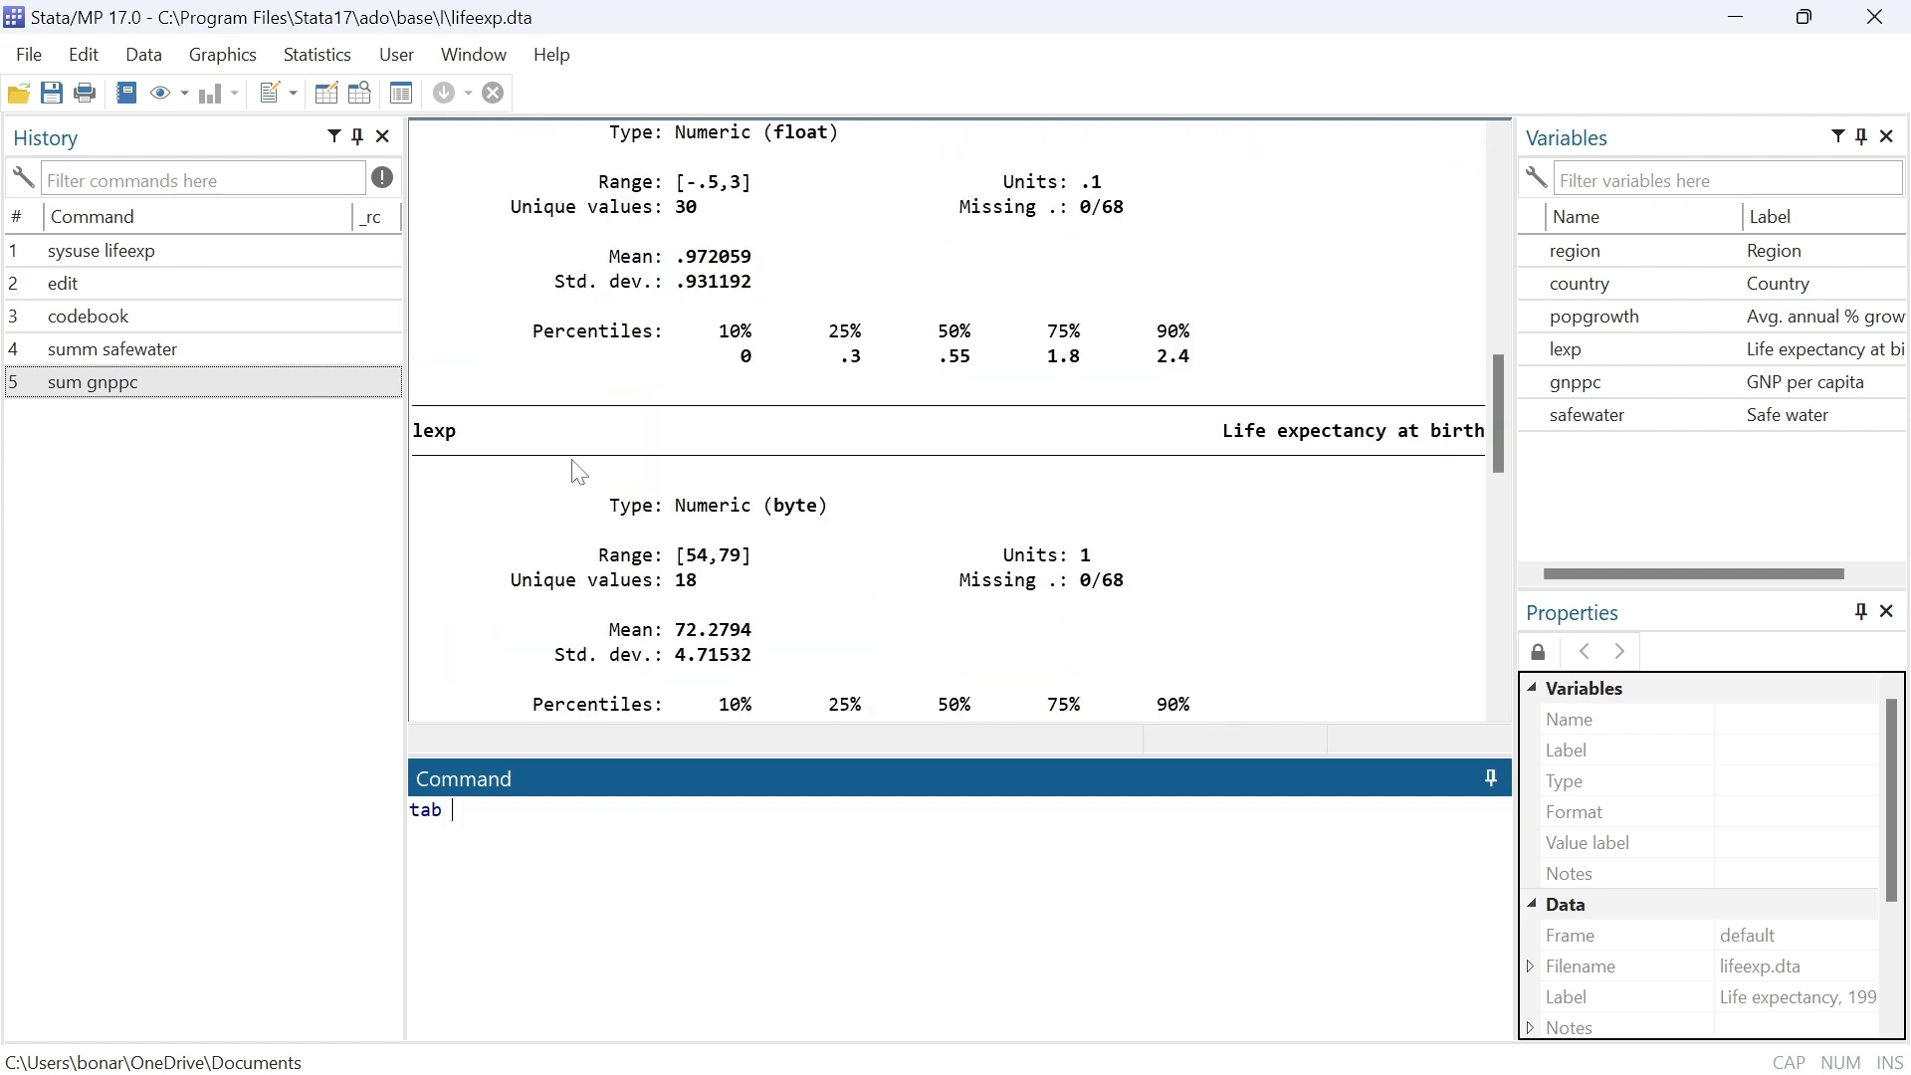
pyautogui.scroll(-1, 579, 472)
pyautogui.write('lexp')
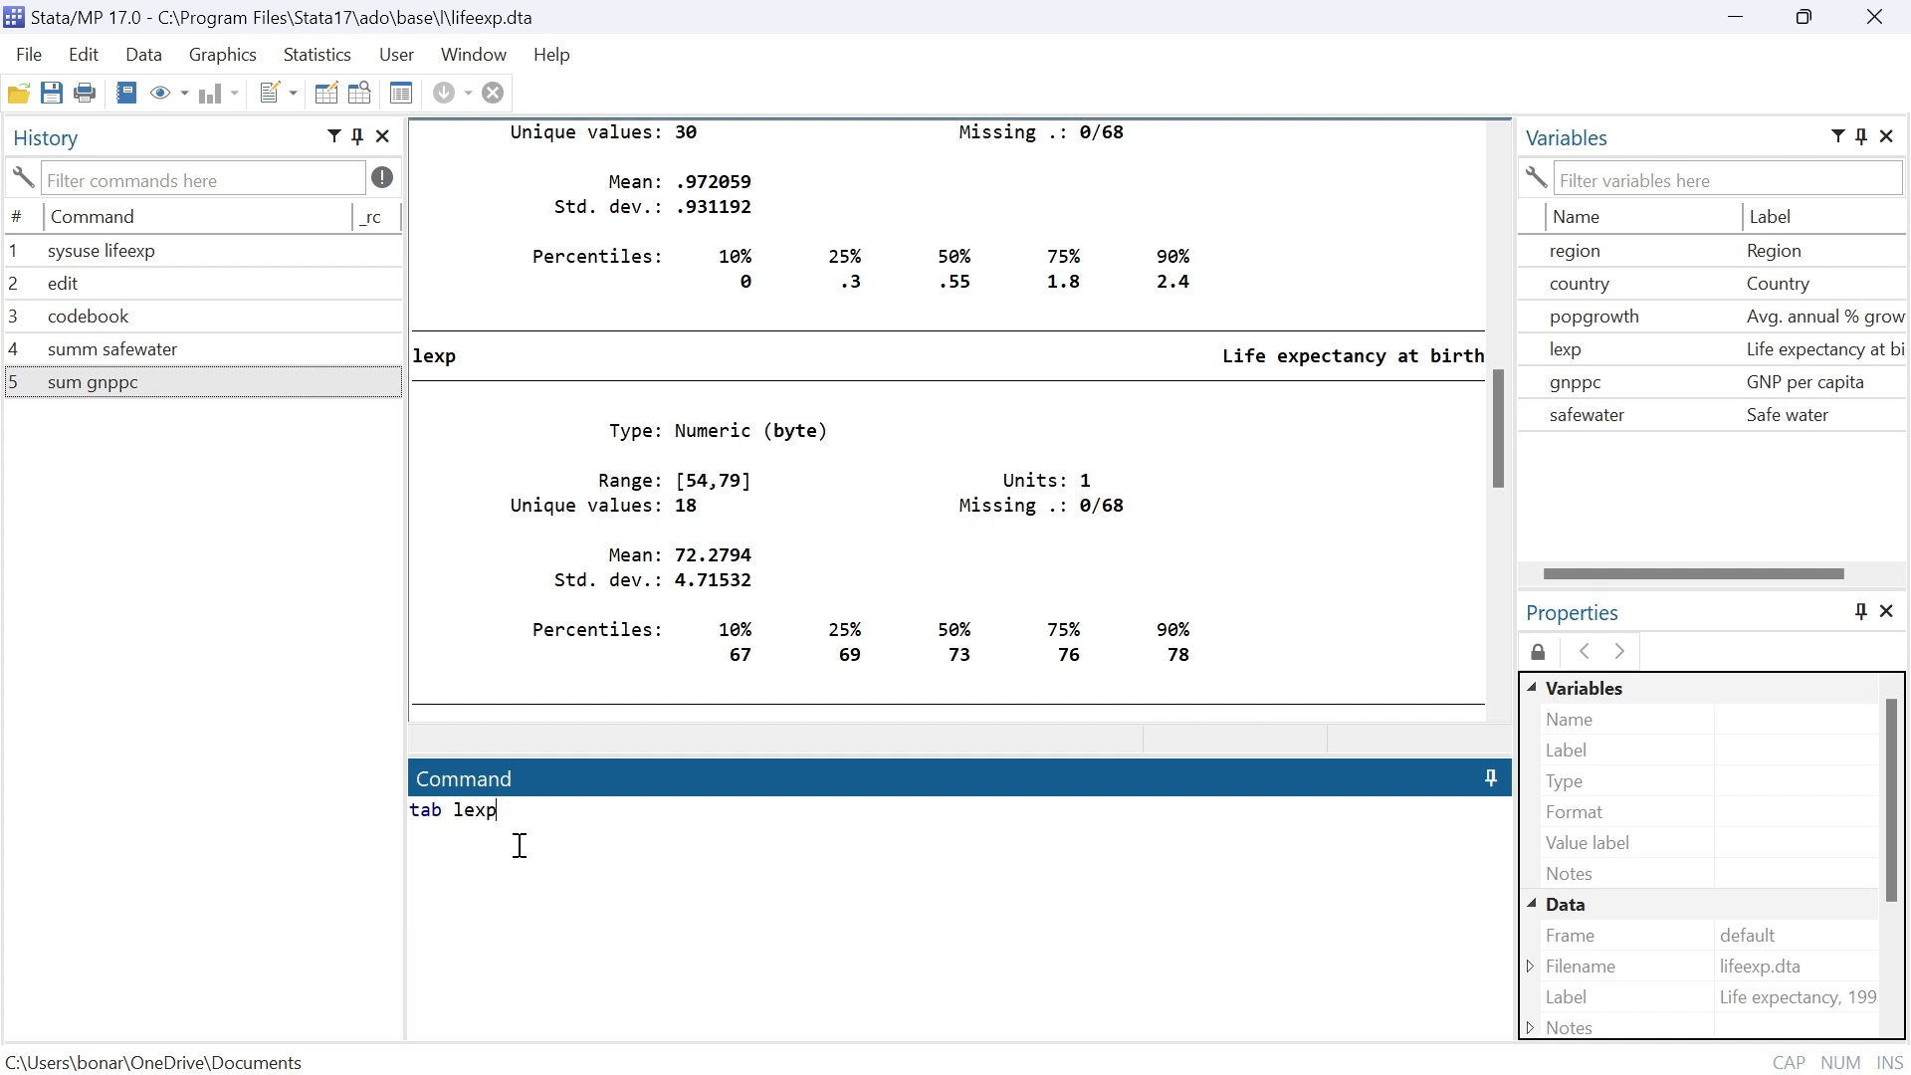
pyautogui.press('Return')
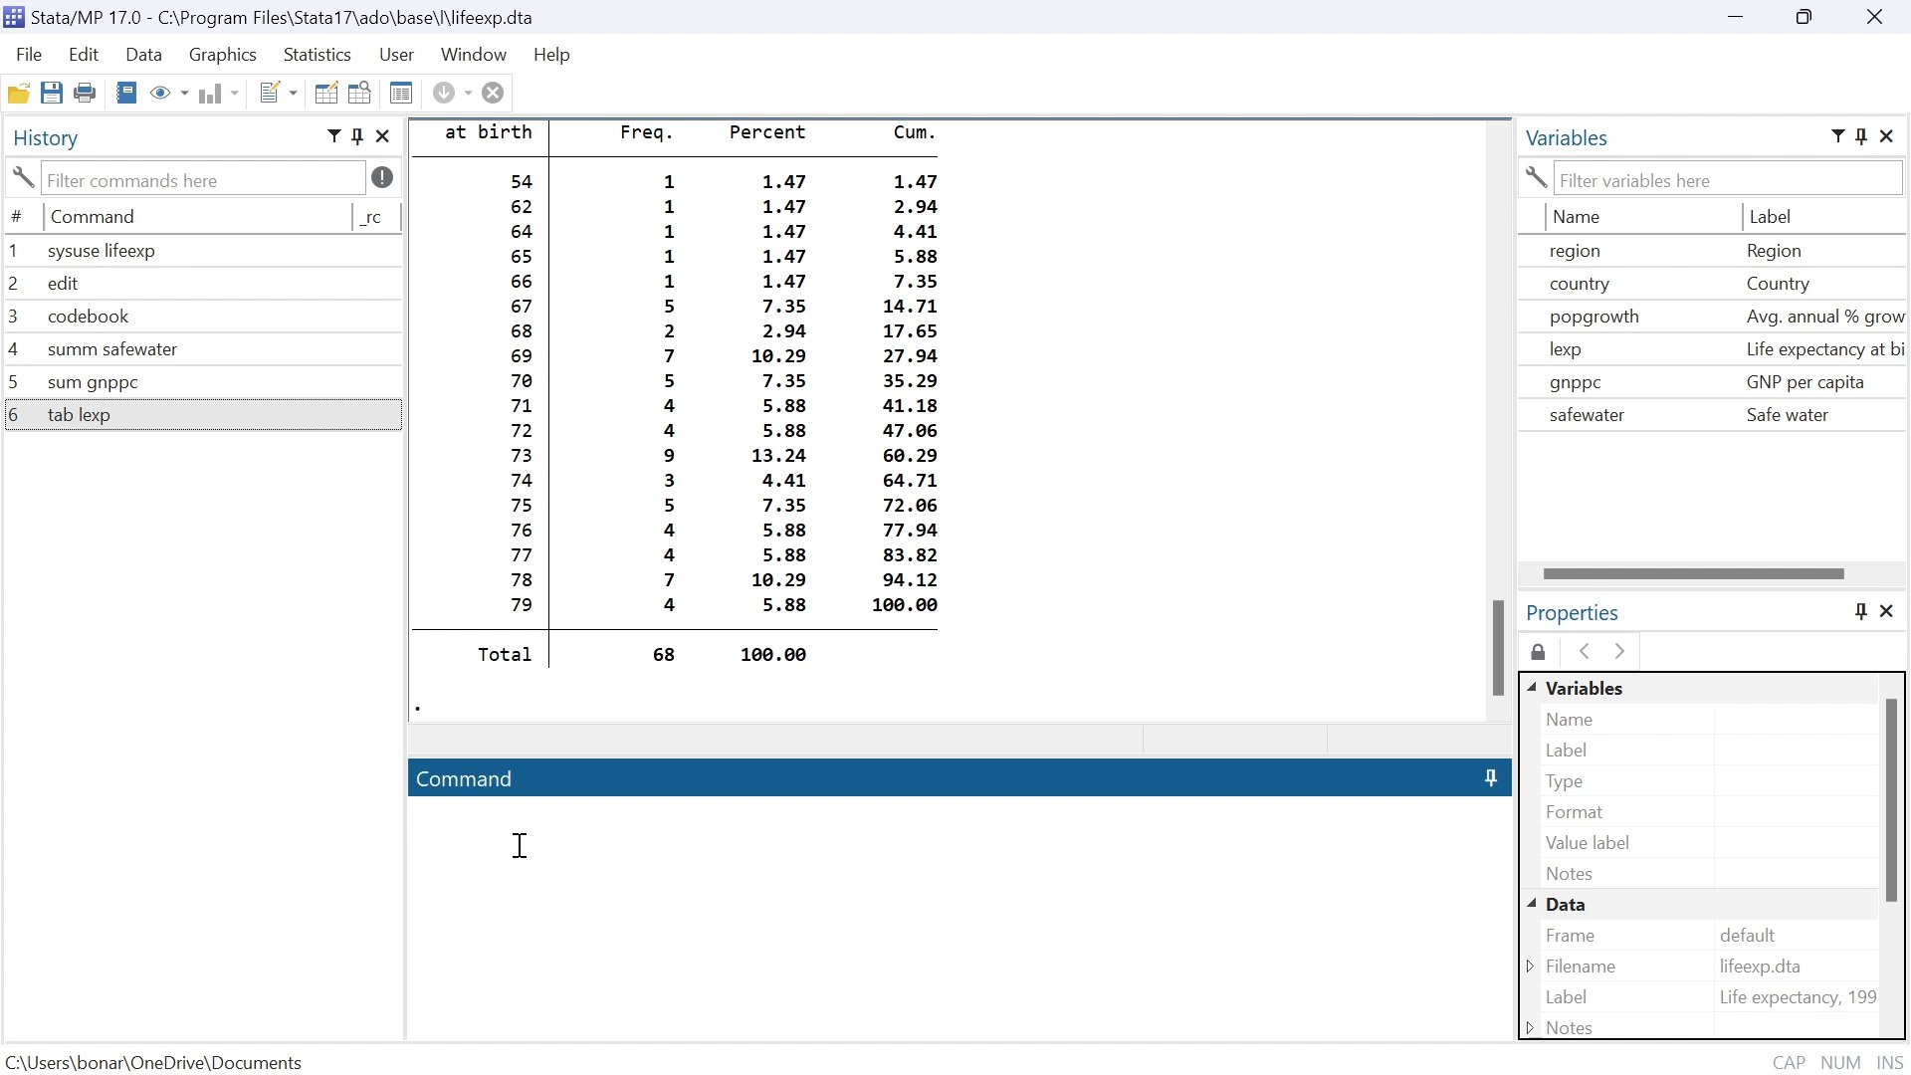
# Review the full life expectancy frequency table, from its header to the total row, and copy it as a table.
pyautogui.scroll(3, 600, 505)
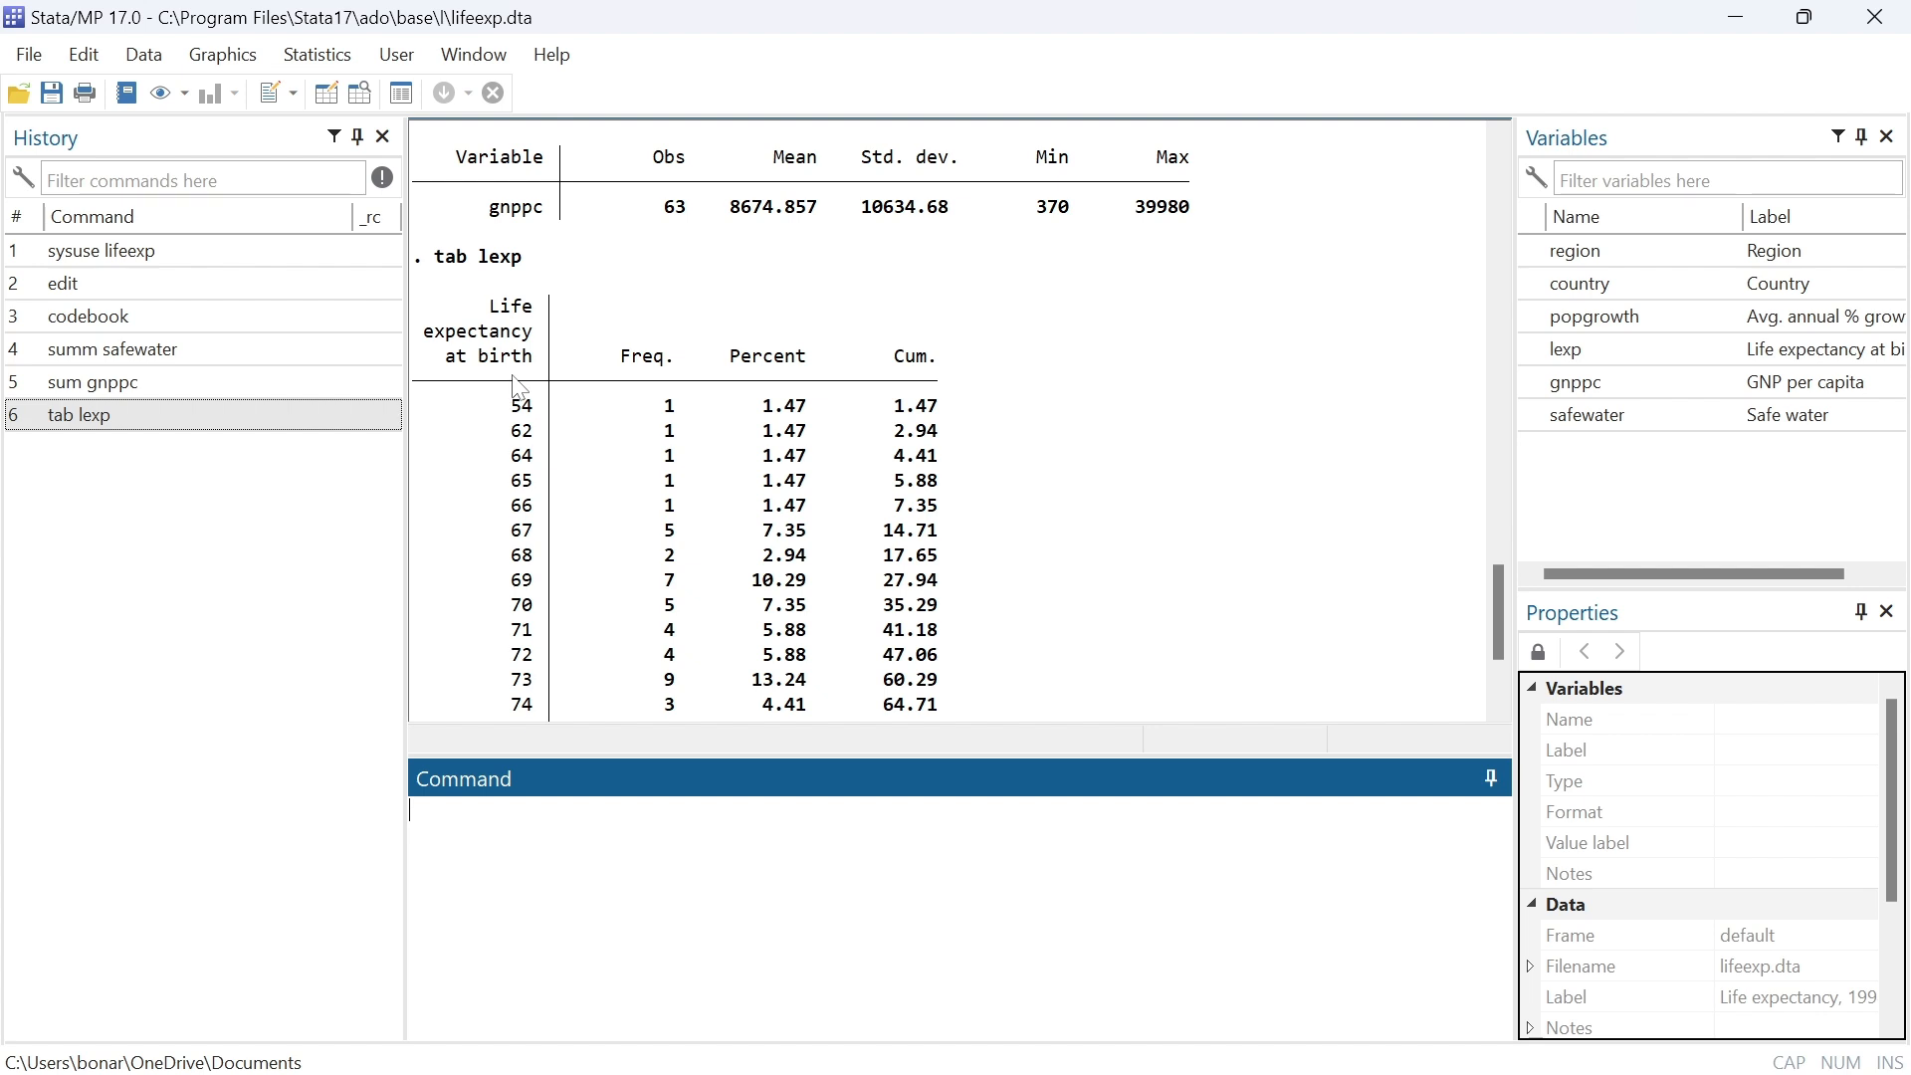
pyautogui.scroll(-2, 538, 430)
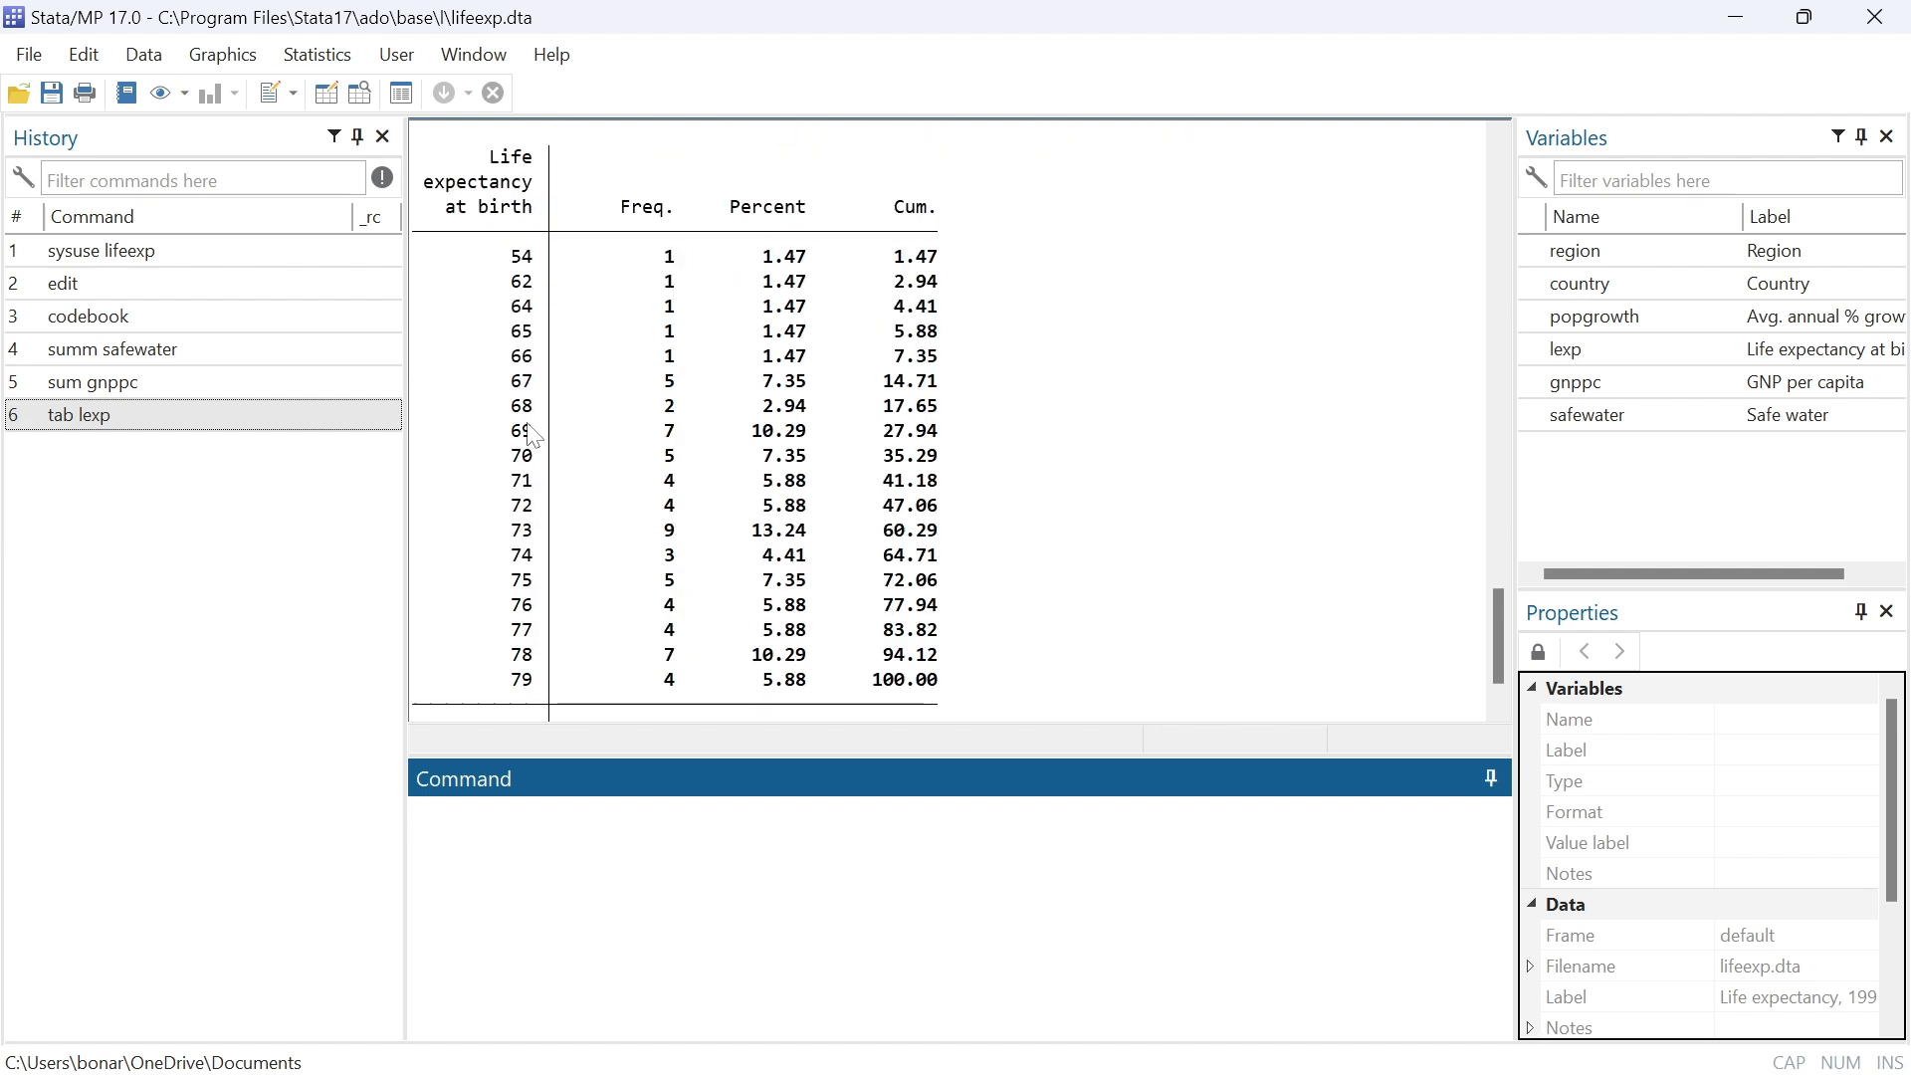
pyautogui.scroll(-1, 535, 498)
pyautogui.scroll(2, 532, 609)
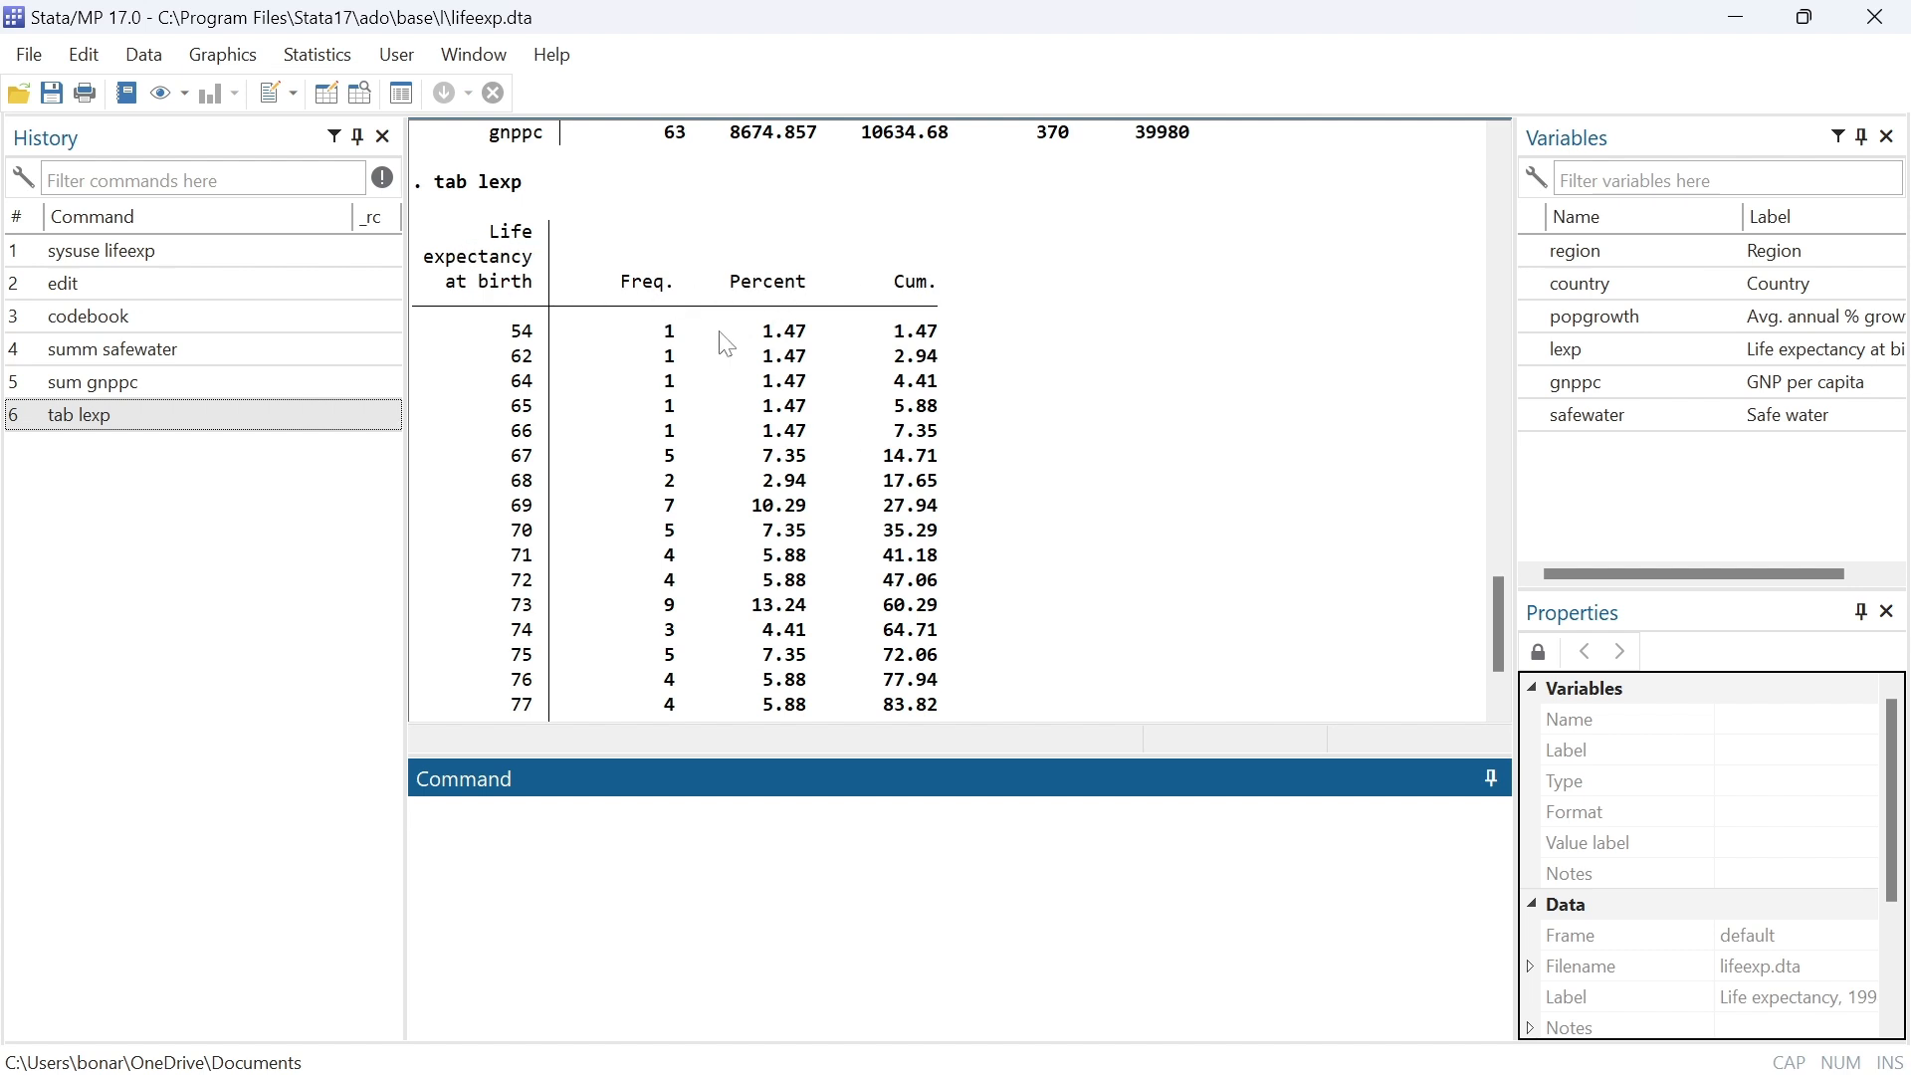
pyautogui.scroll(-2, 732, 486)
pyautogui.scroll(3, 732, 488)
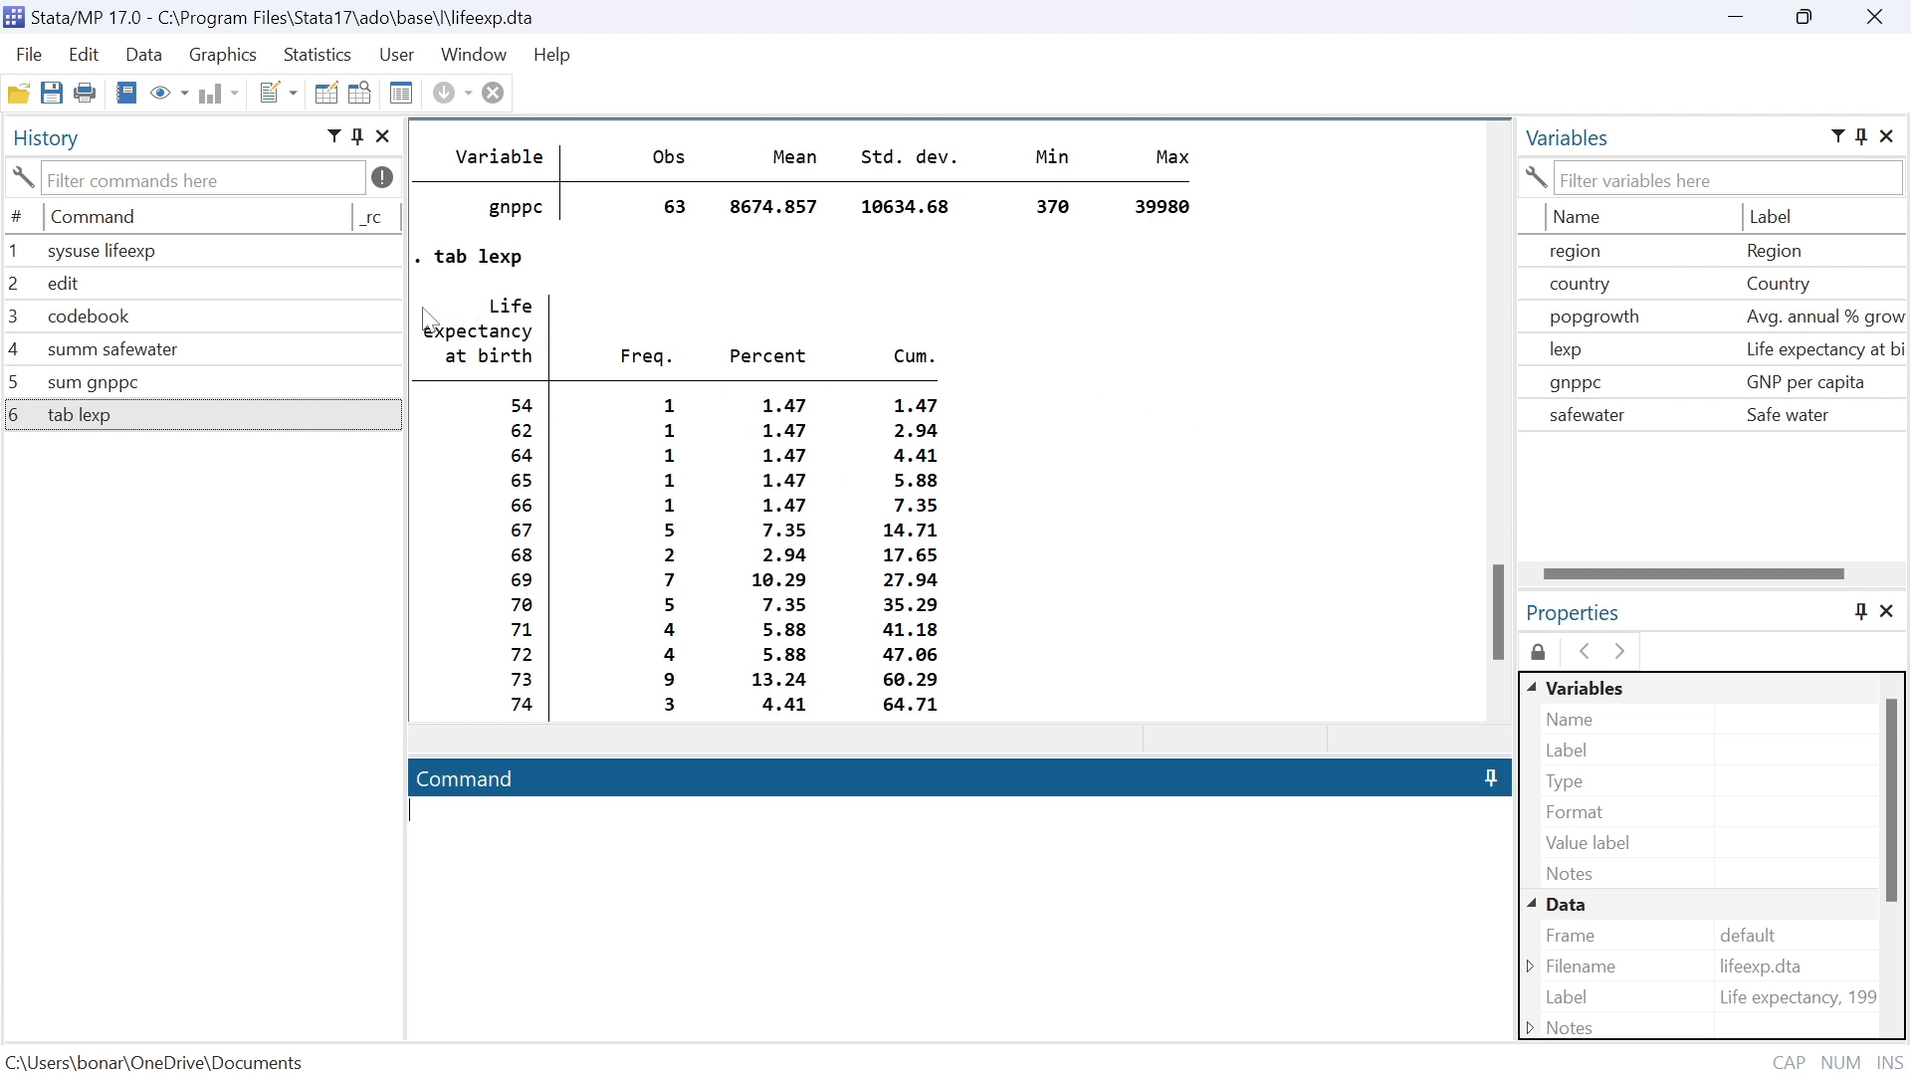
pyautogui.moveTo(413, 318); pyautogui.dragTo(952, 724)
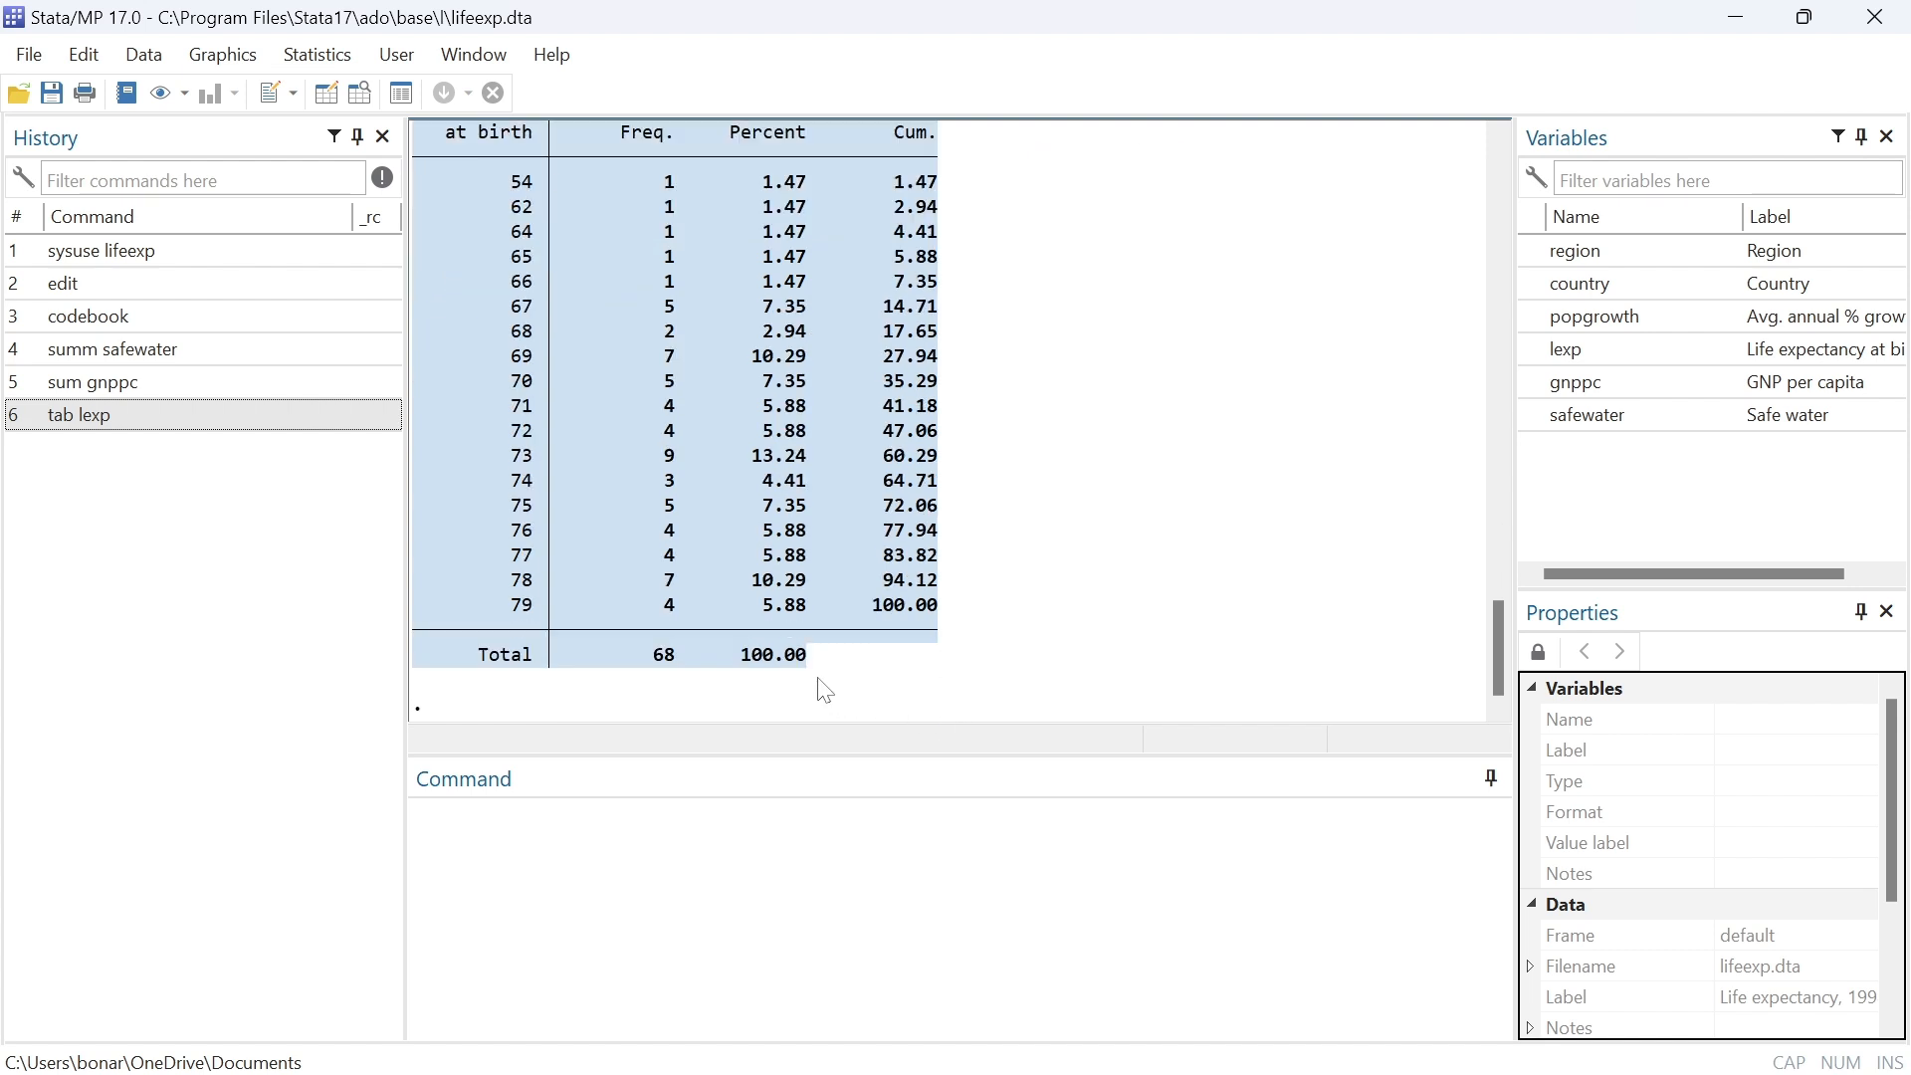
pyautogui.rightClick(683, 276)
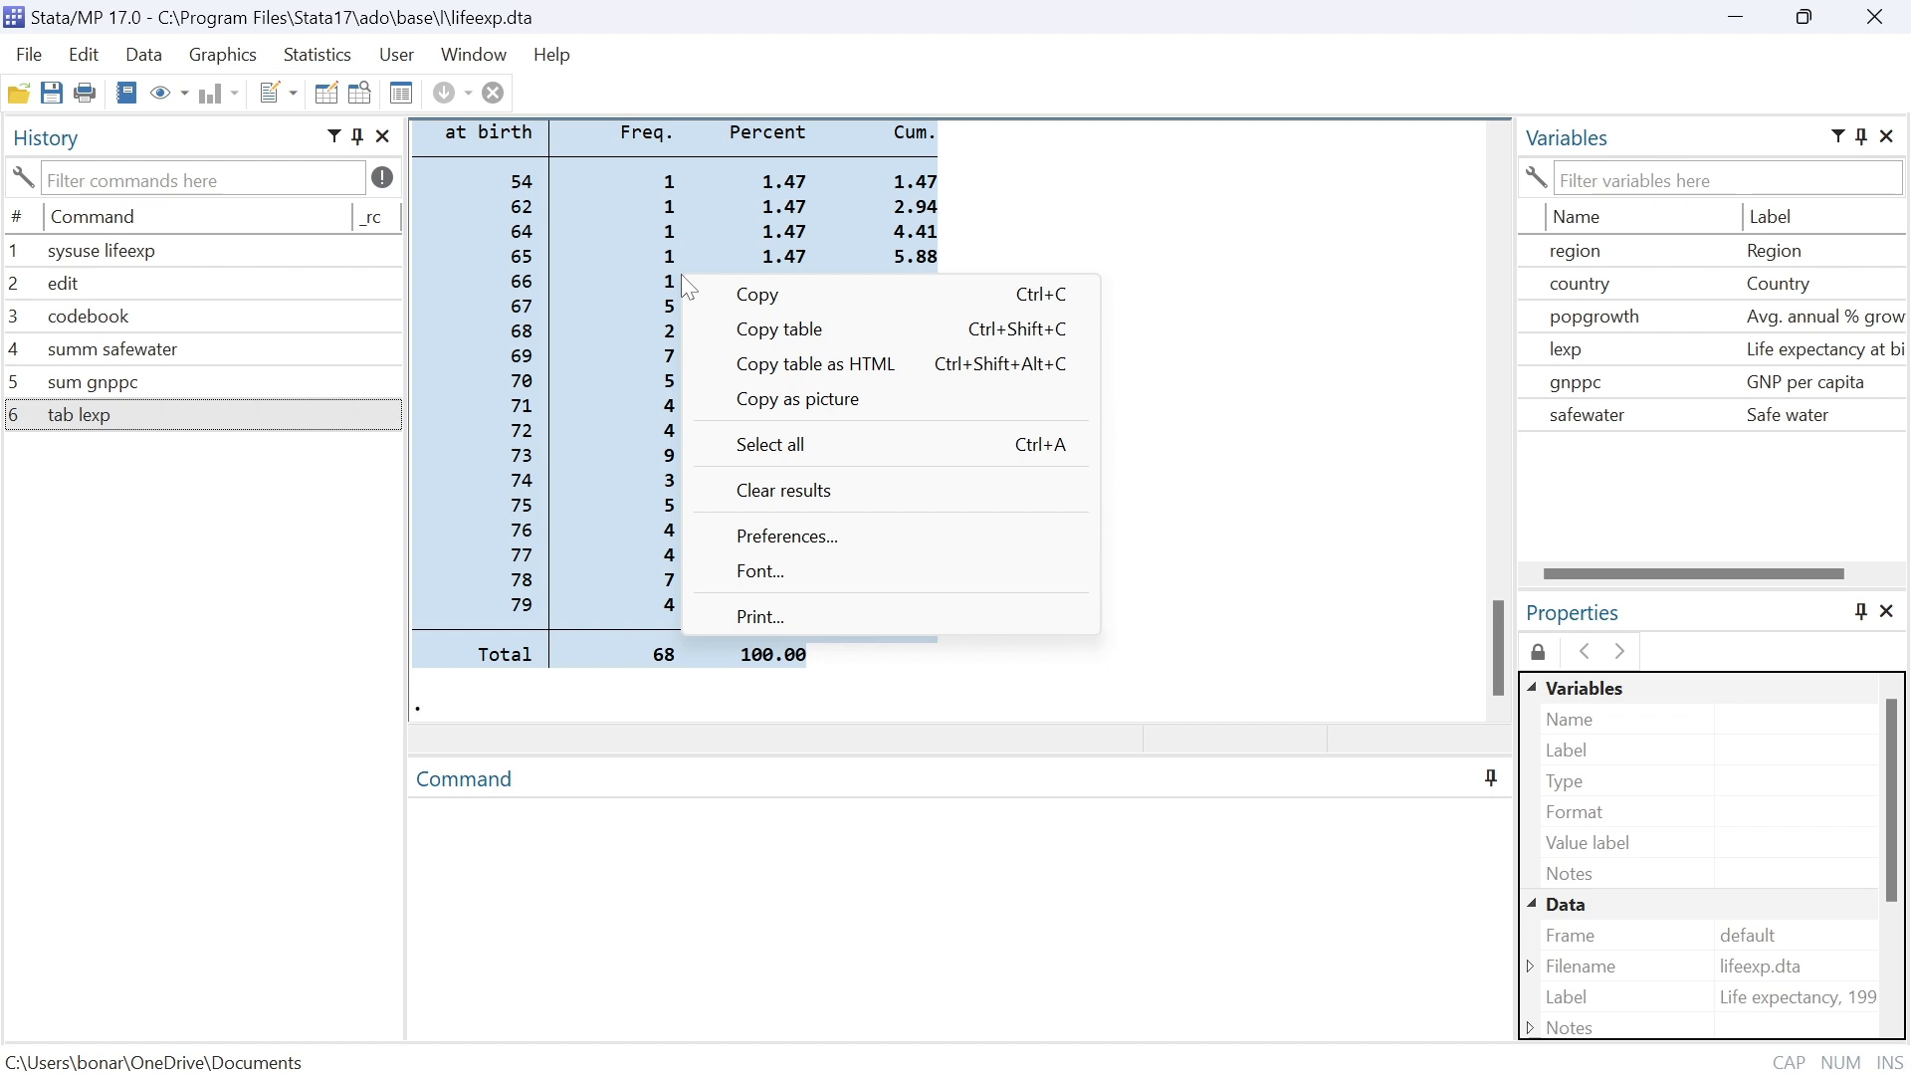
pyautogui.click(765, 338)
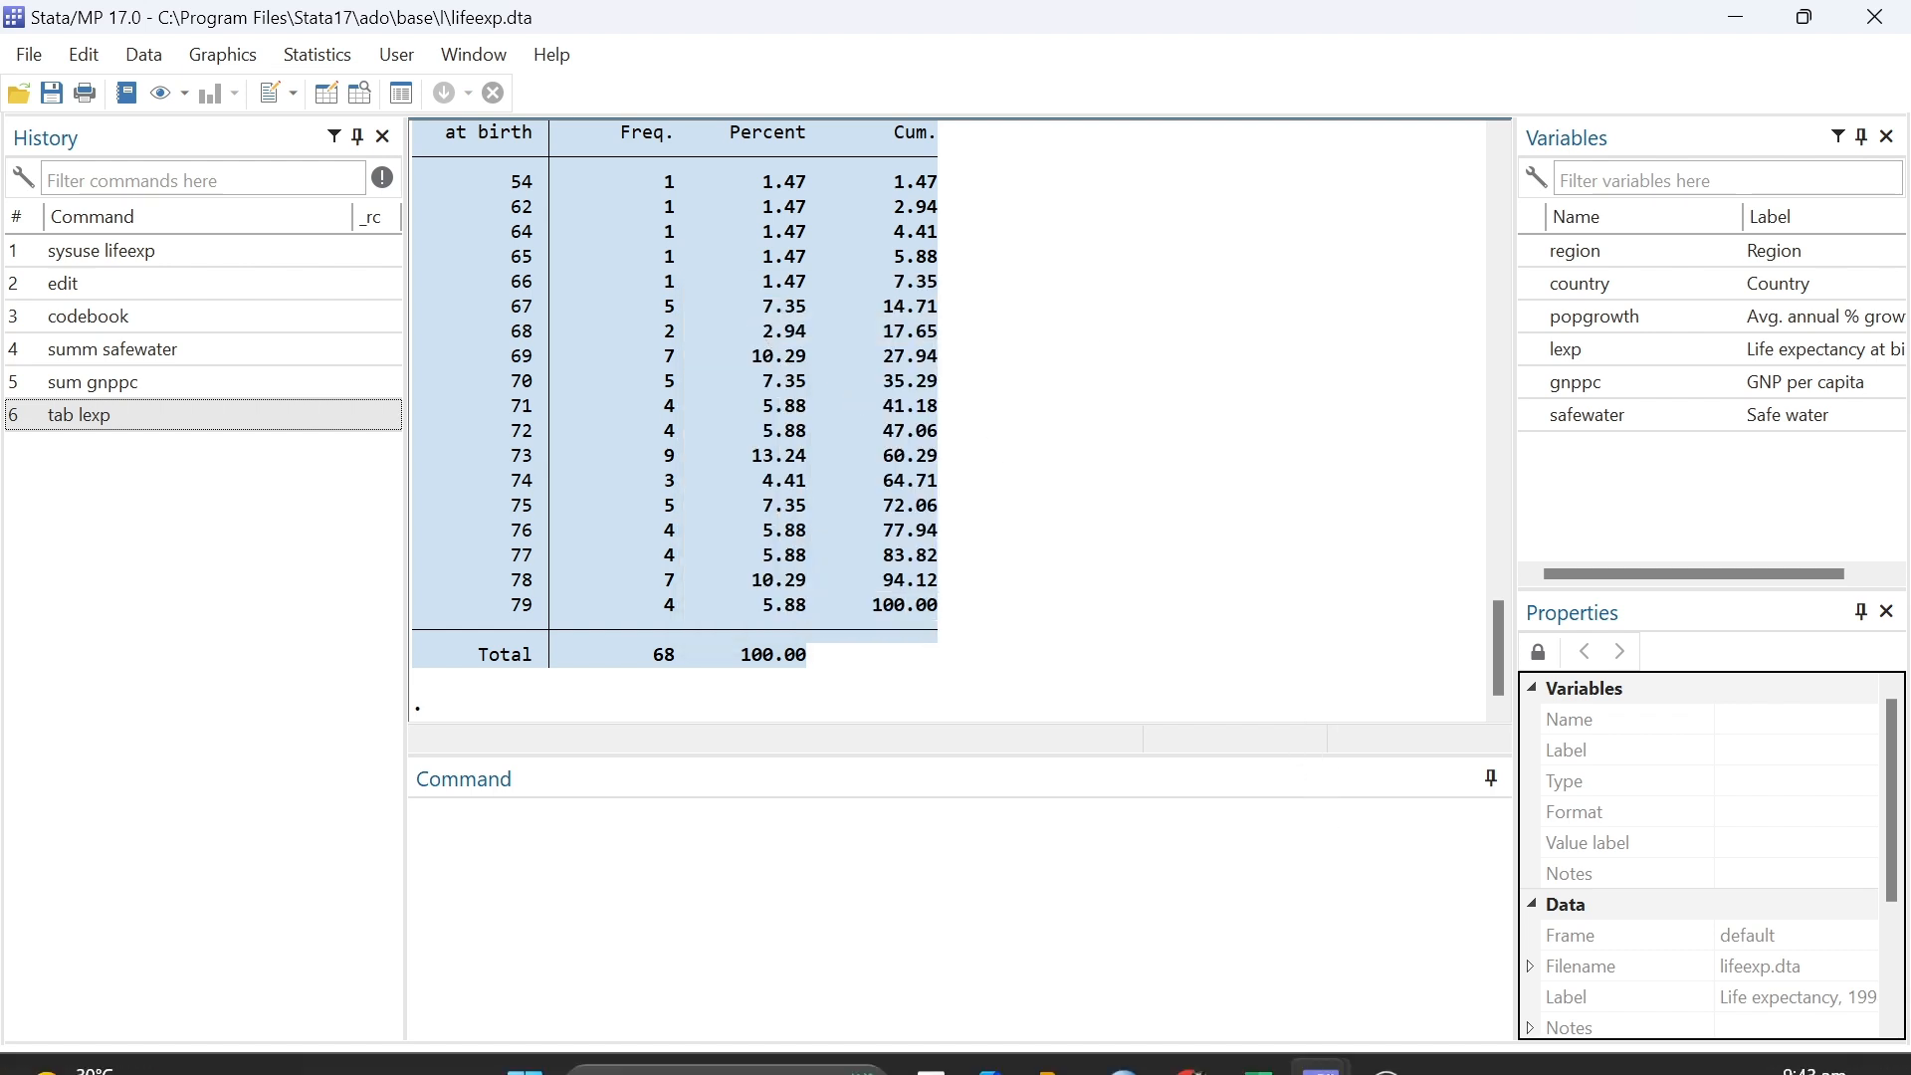
# Switch to Excel and paste the copied life expectancy table at cell D4 as Unicode Text using Paste Special.
pyautogui.click(1255, 1040)
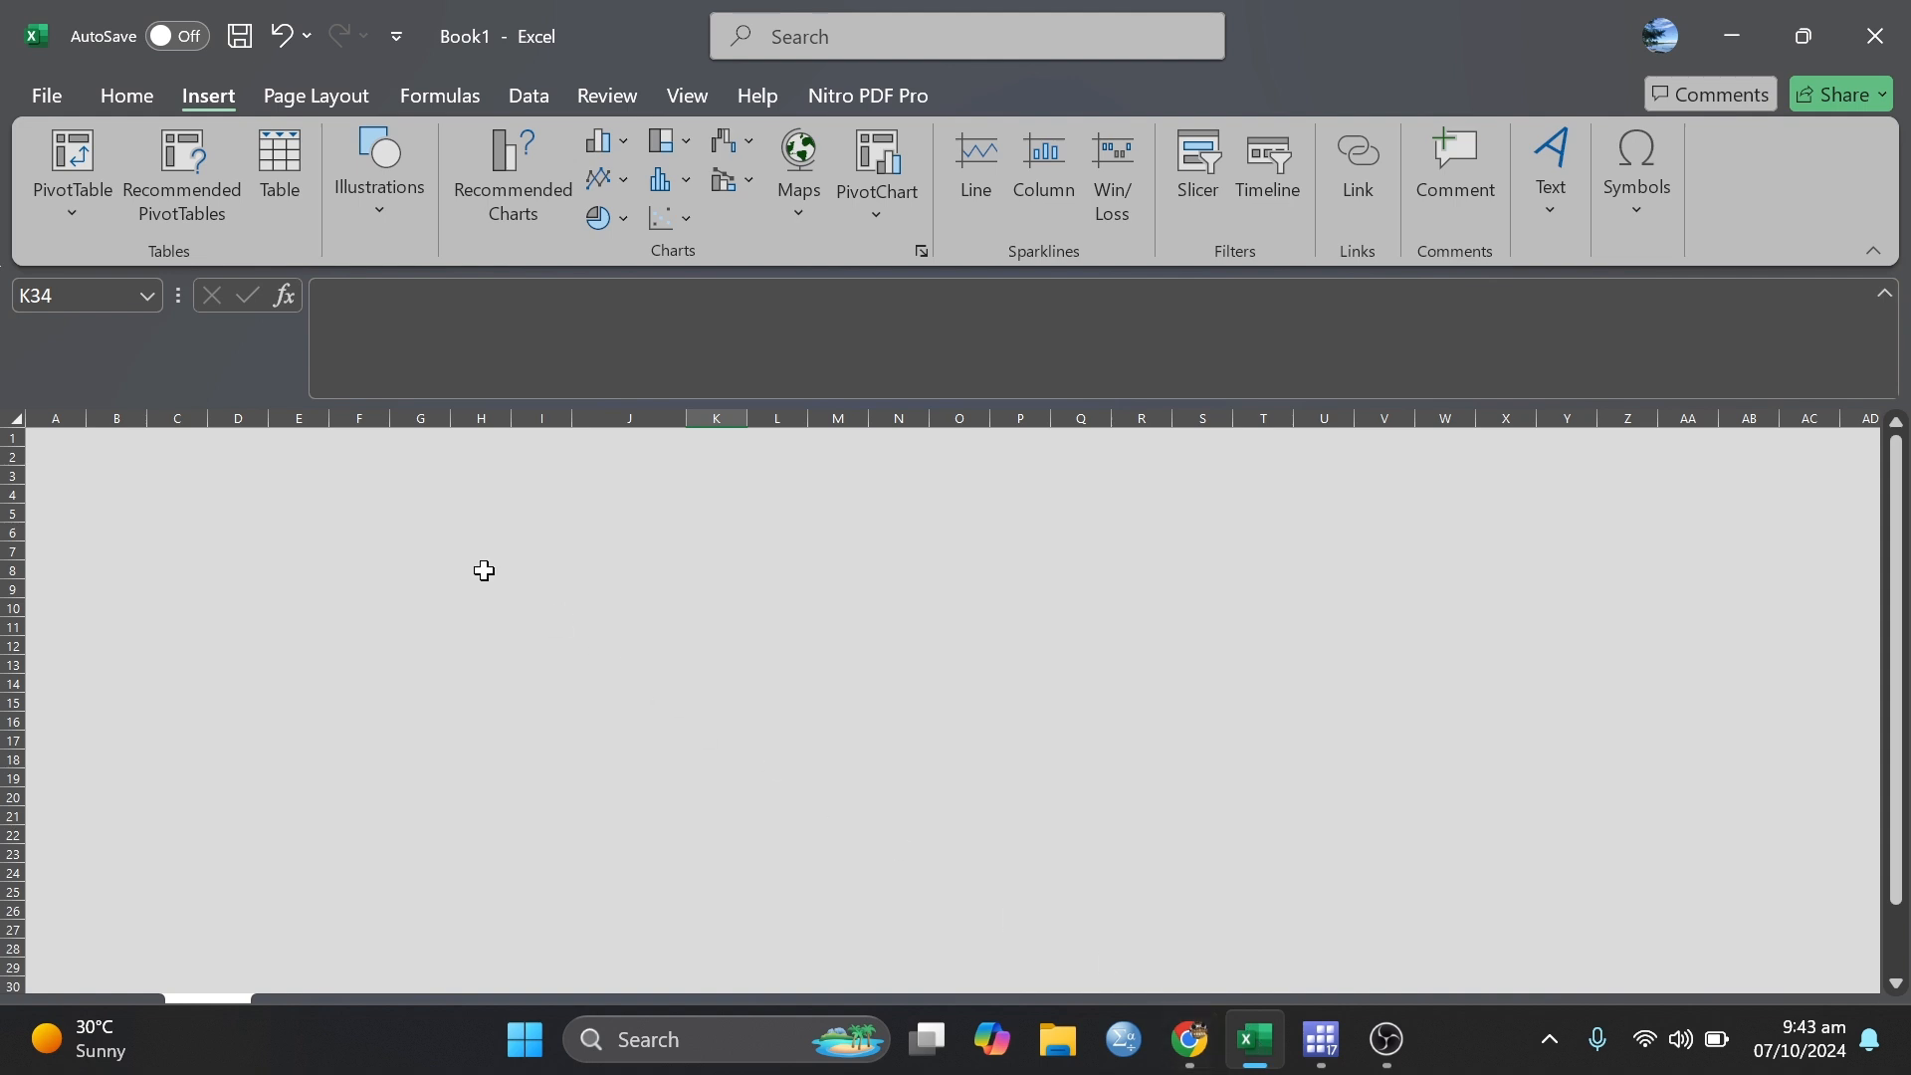
pyautogui.click(264, 512)
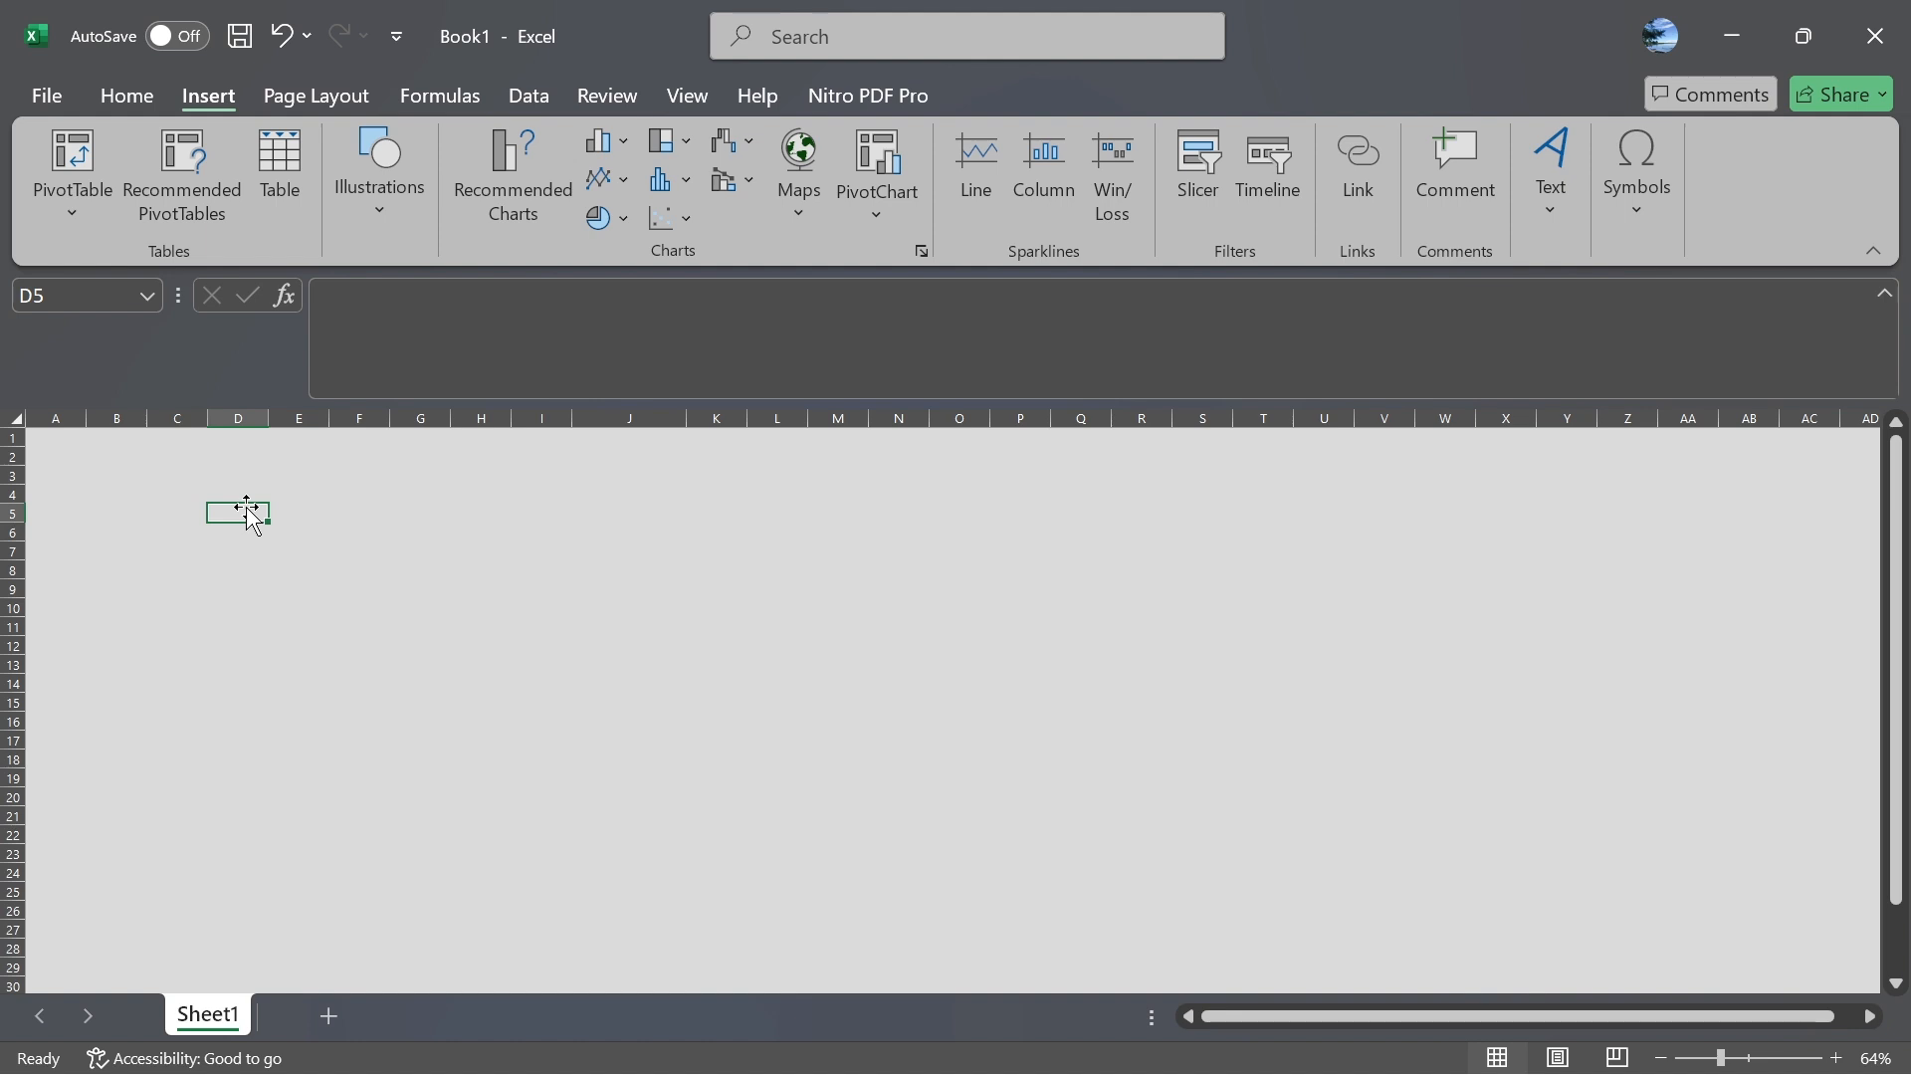
pyautogui.click(334, 475)
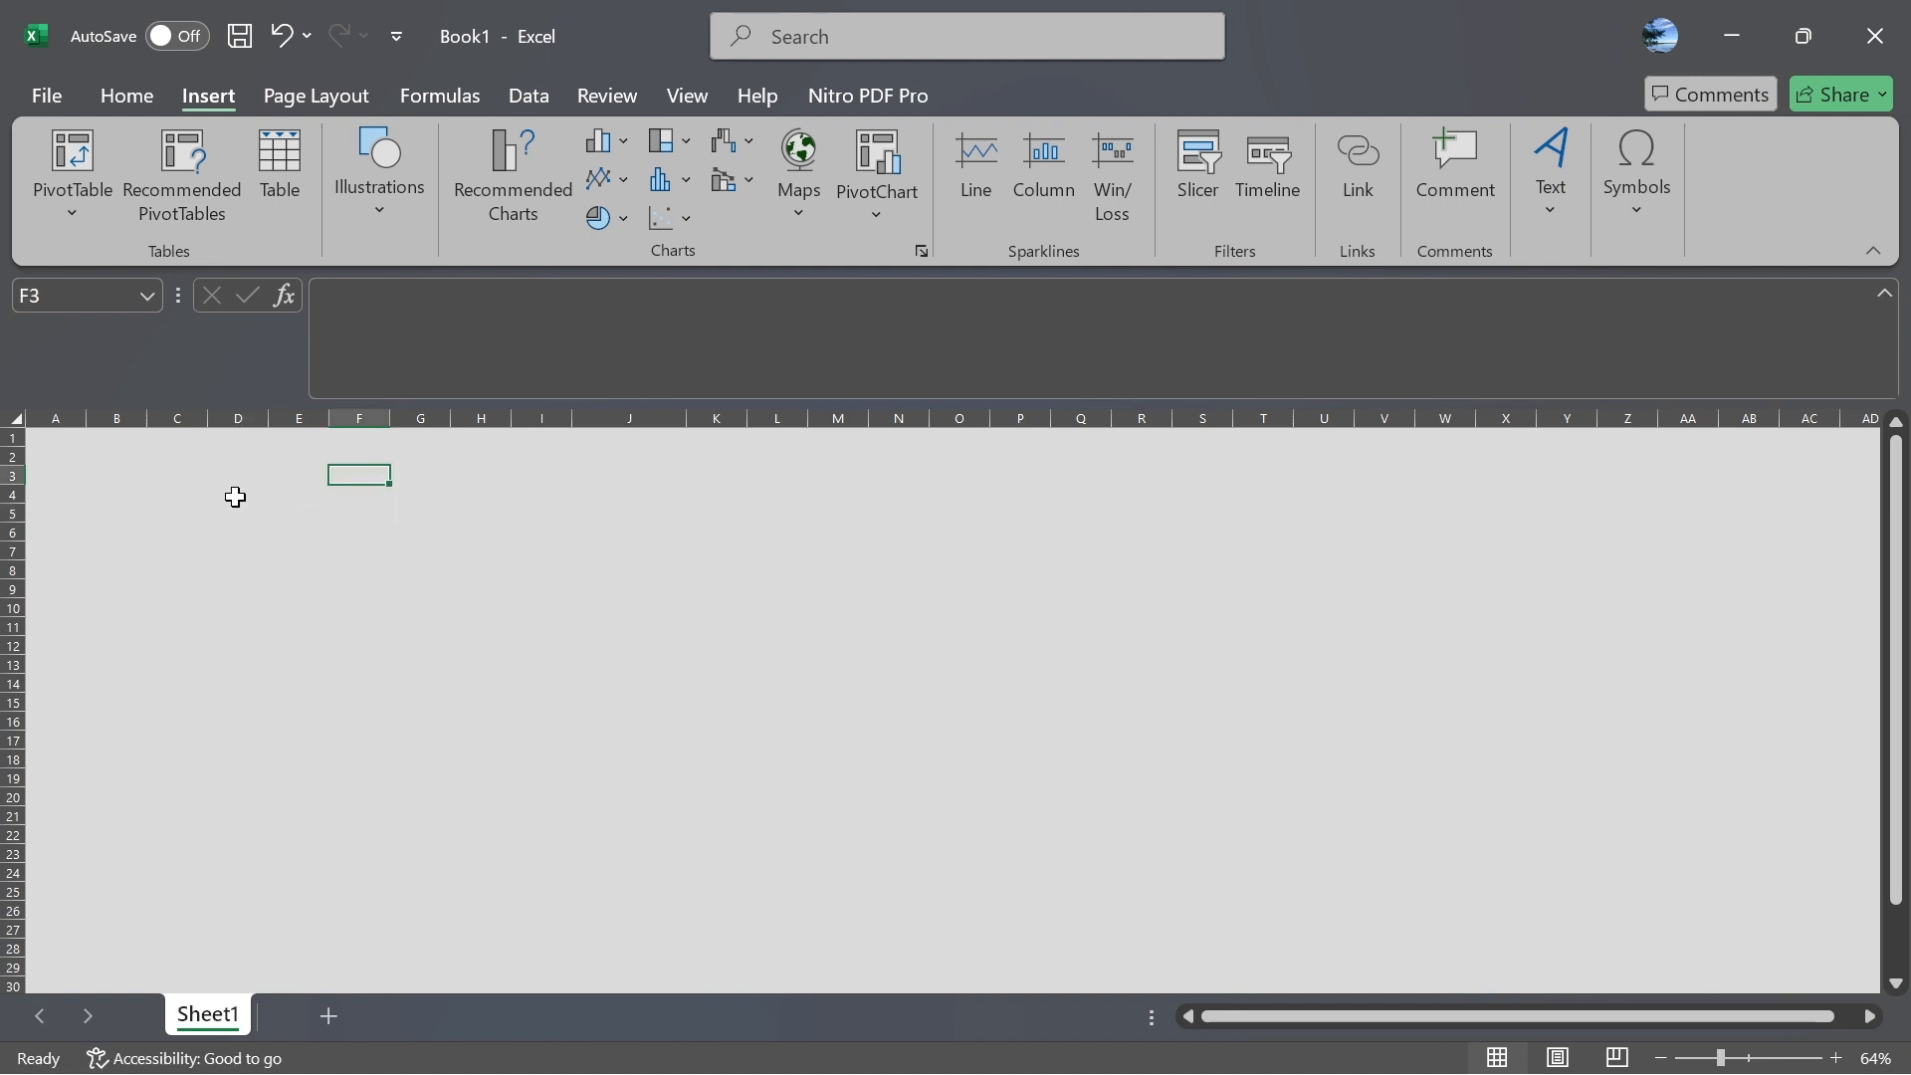
pyautogui.rightClick(235, 493)
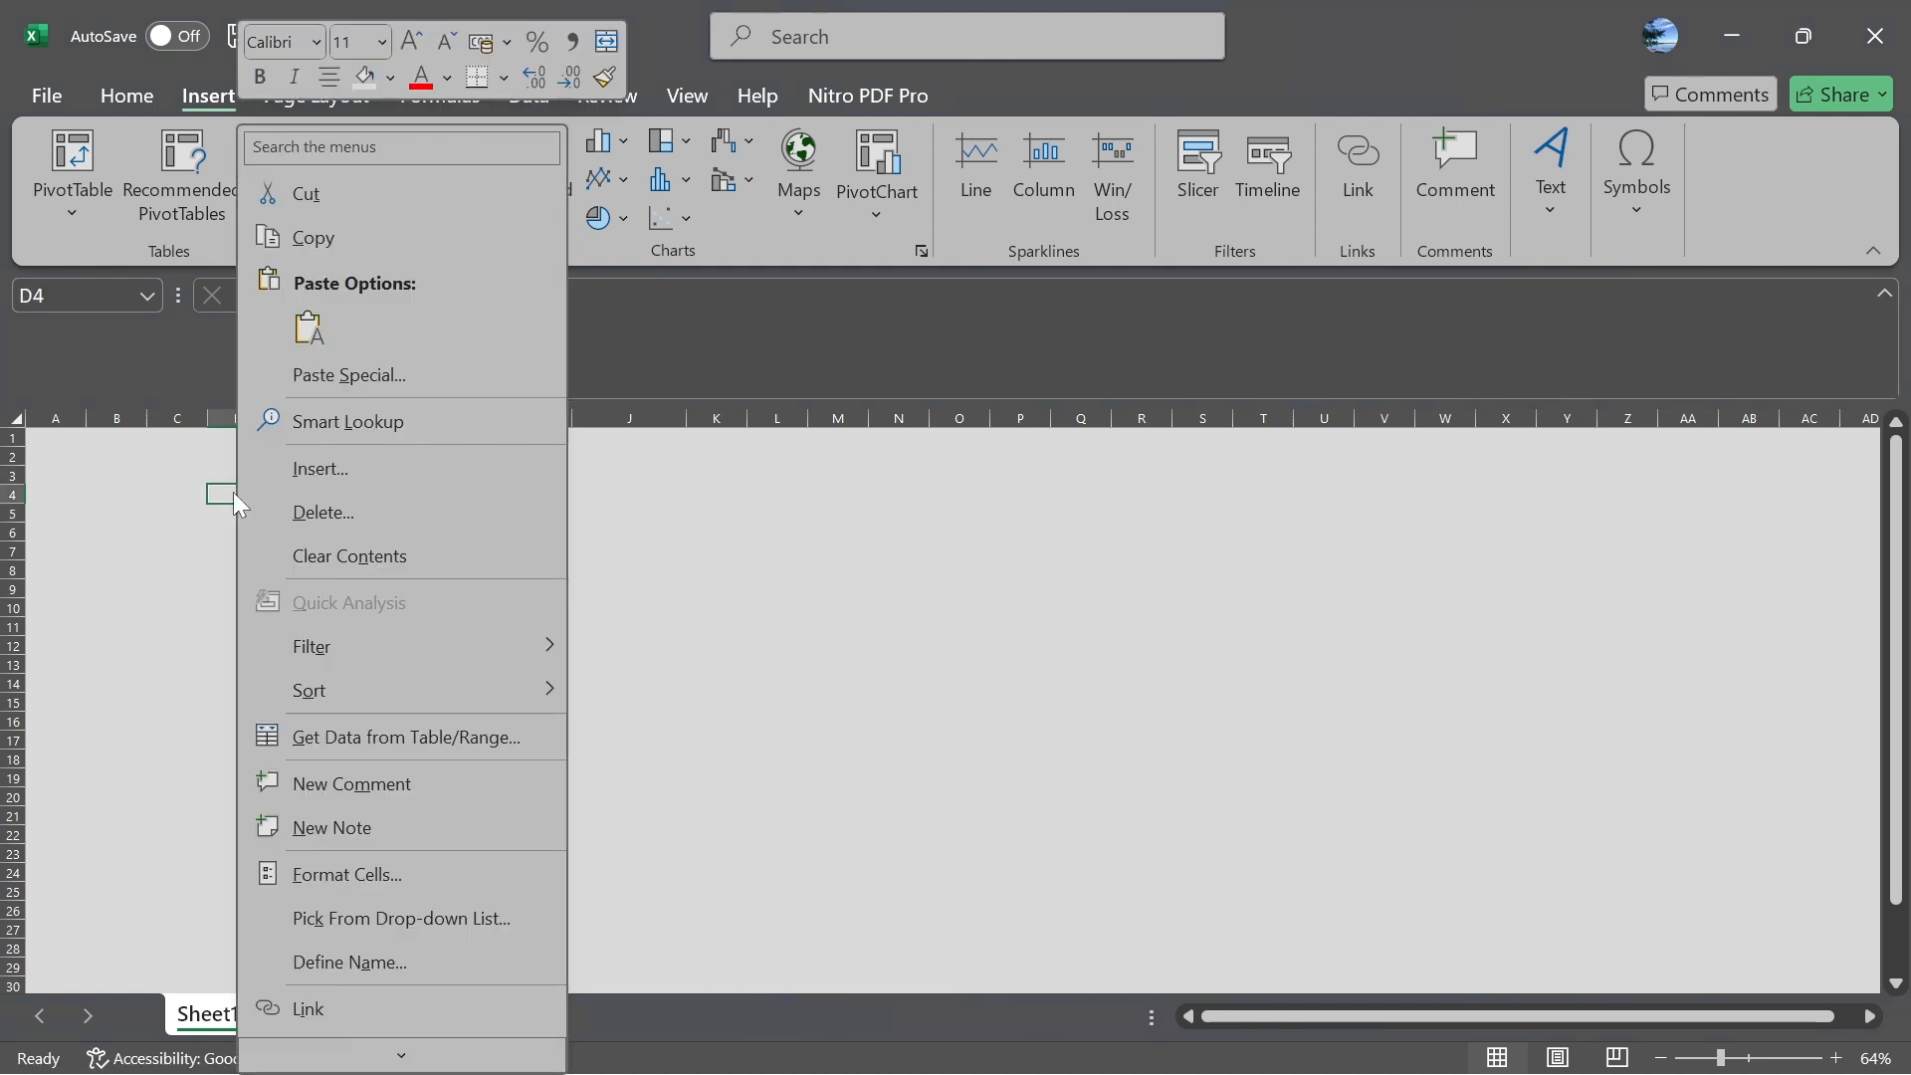
pyautogui.click(331, 378)
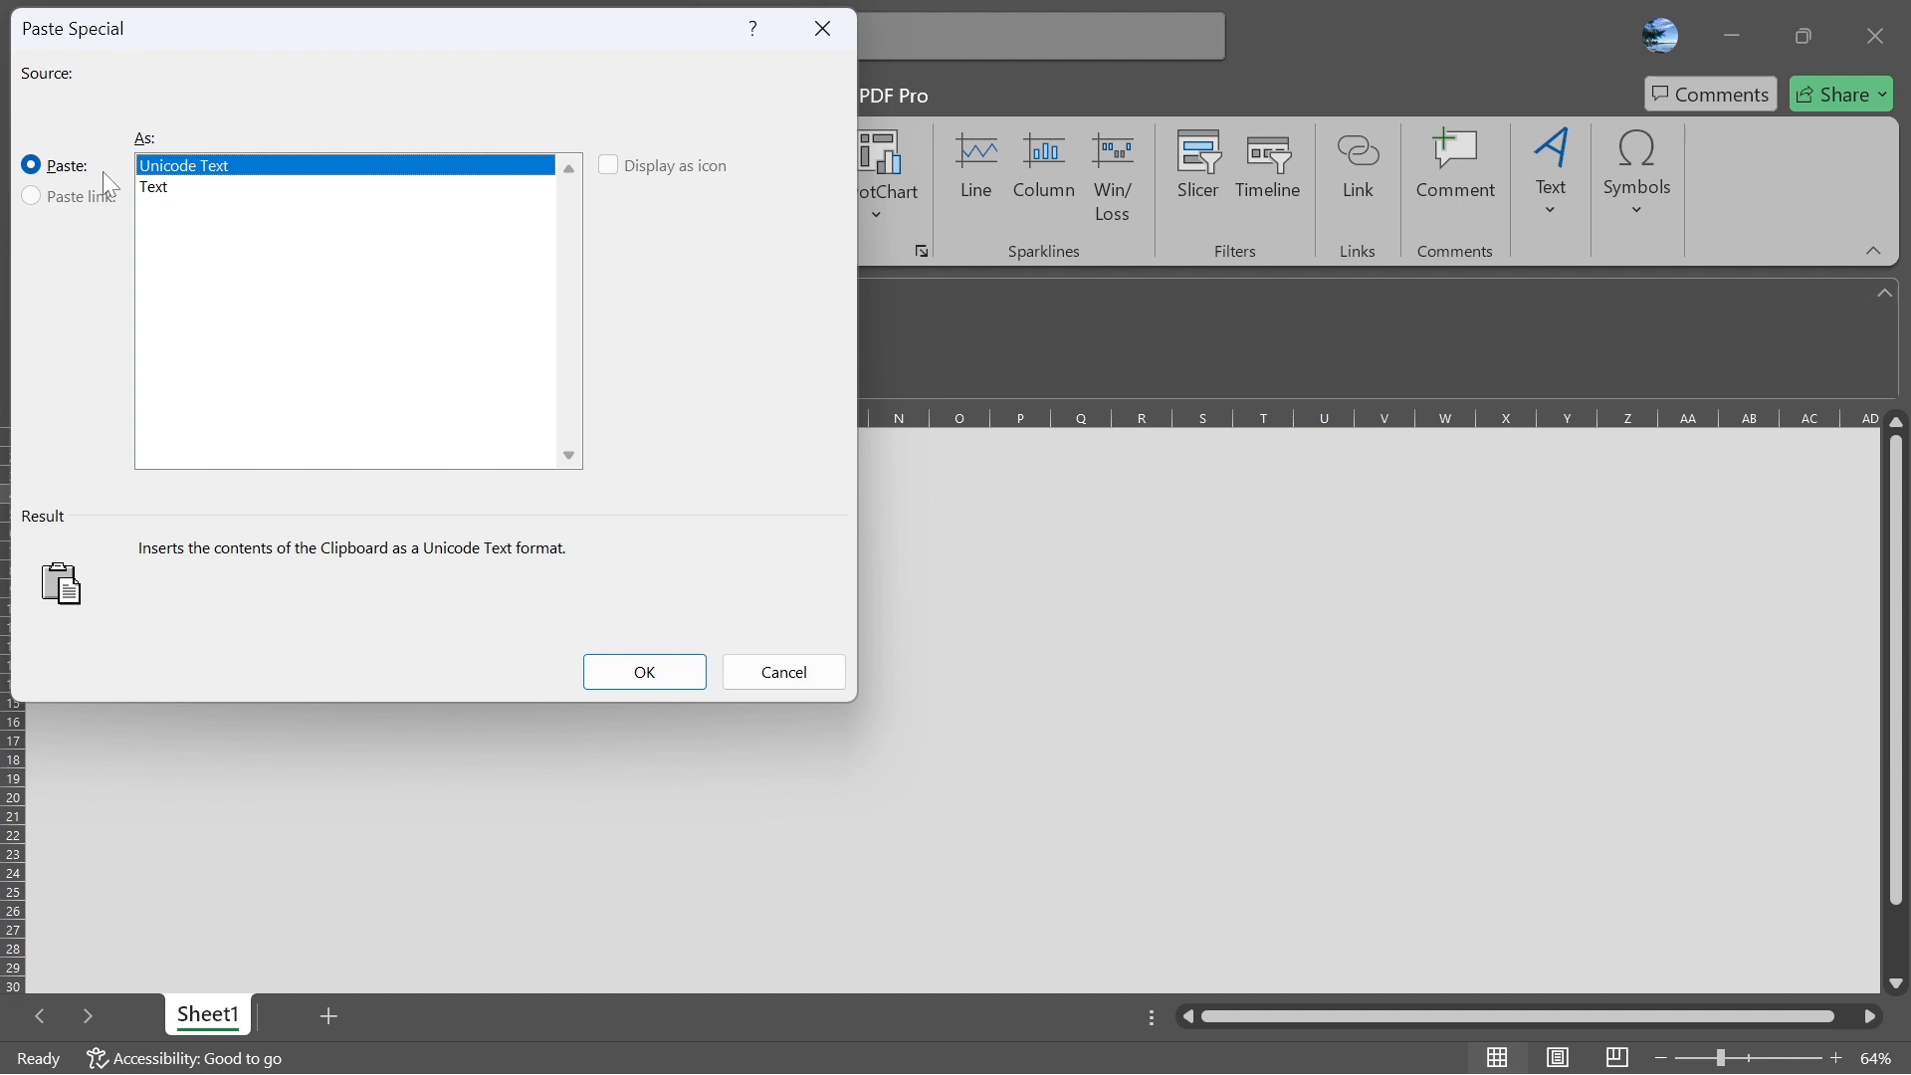
pyautogui.click(642, 669)
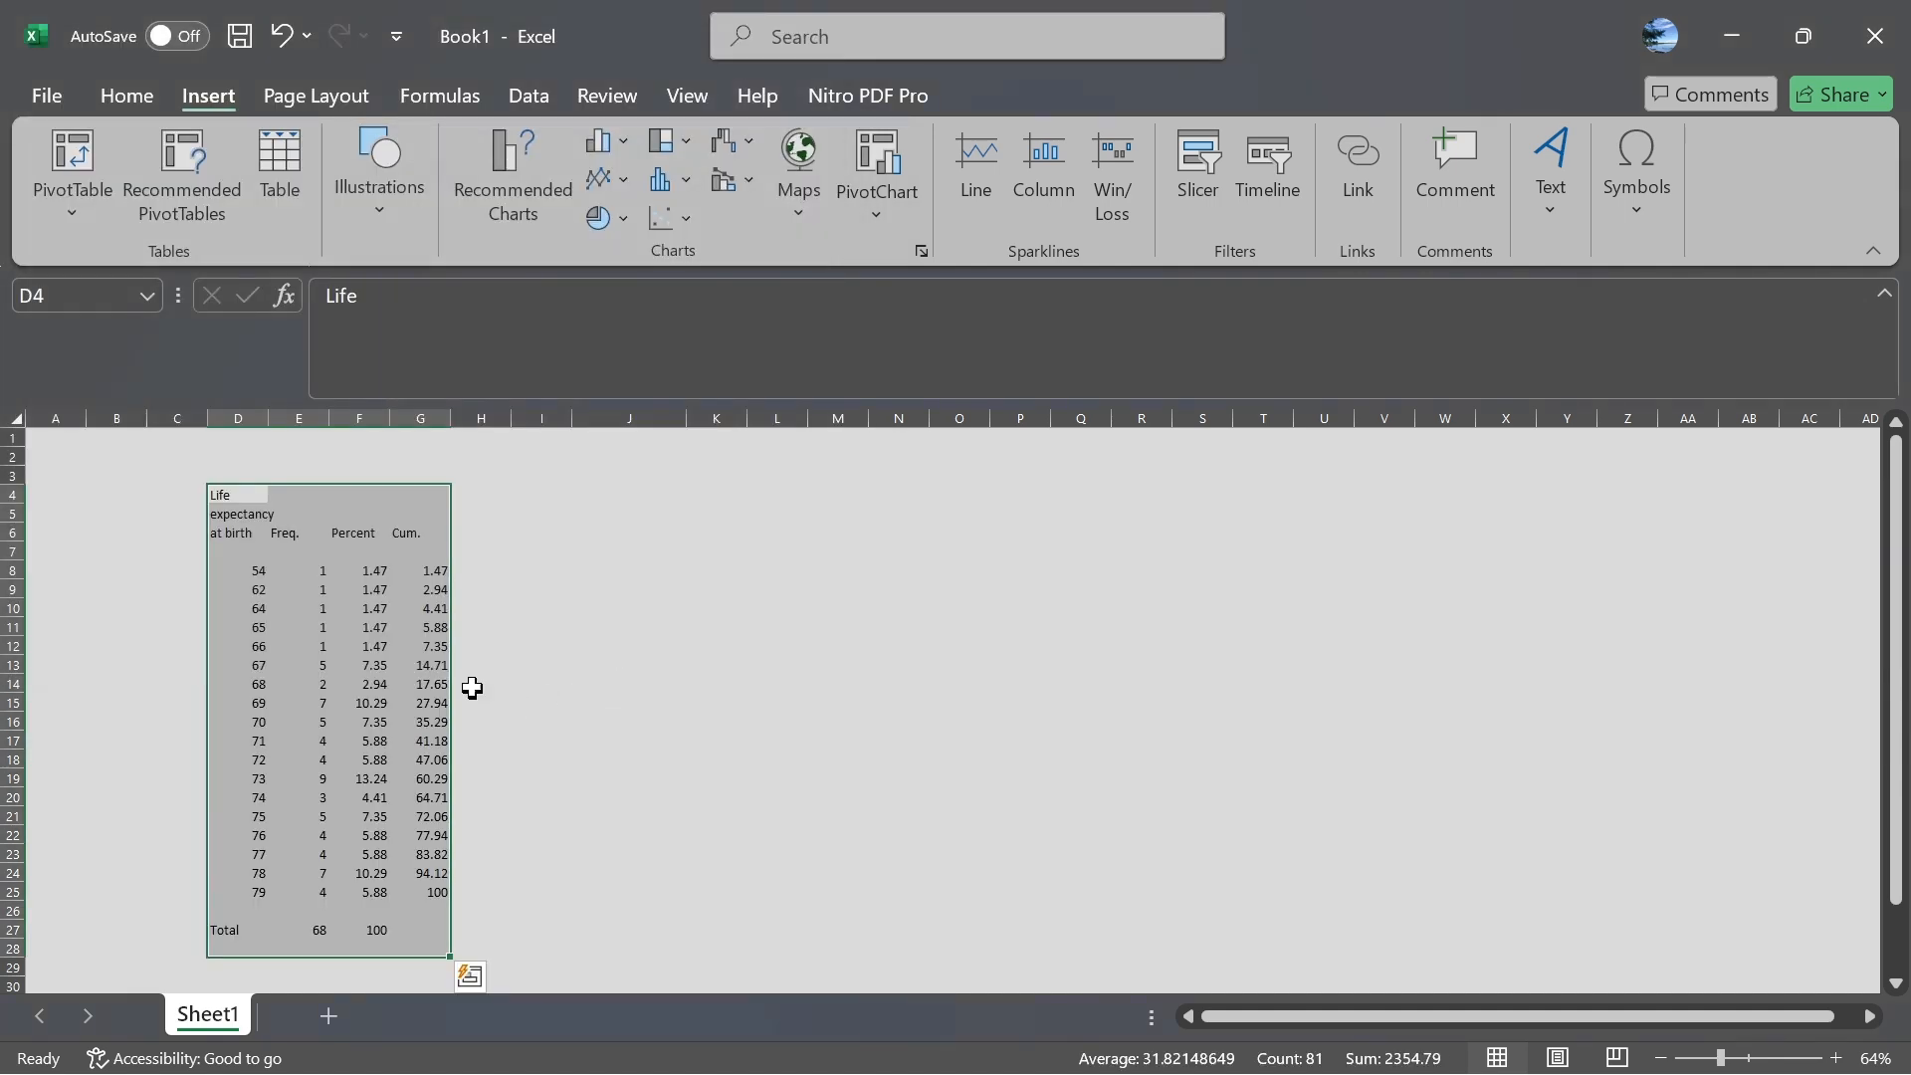
# Examine columns D to G one by one to check how the pasted table's values are split into separate columns.
pyautogui.click(386, 723)
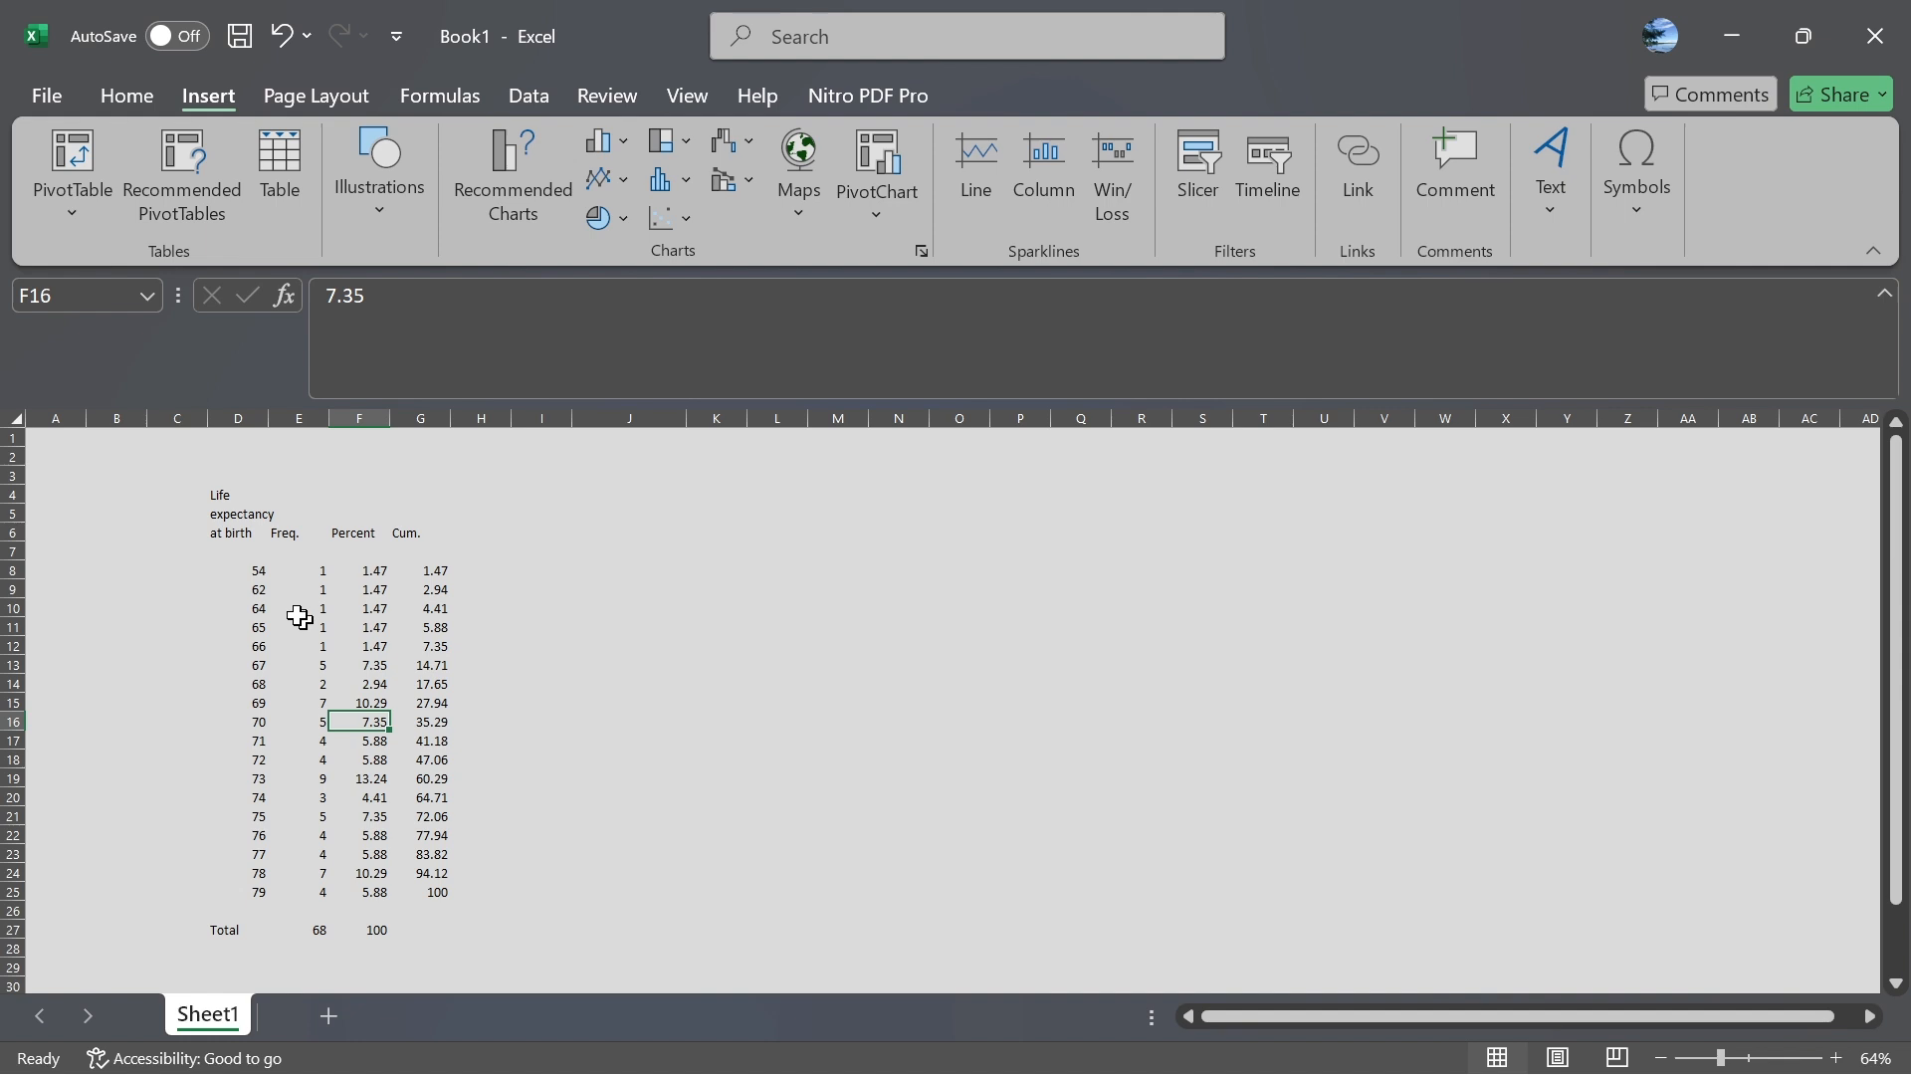
pyautogui.click(234, 416)
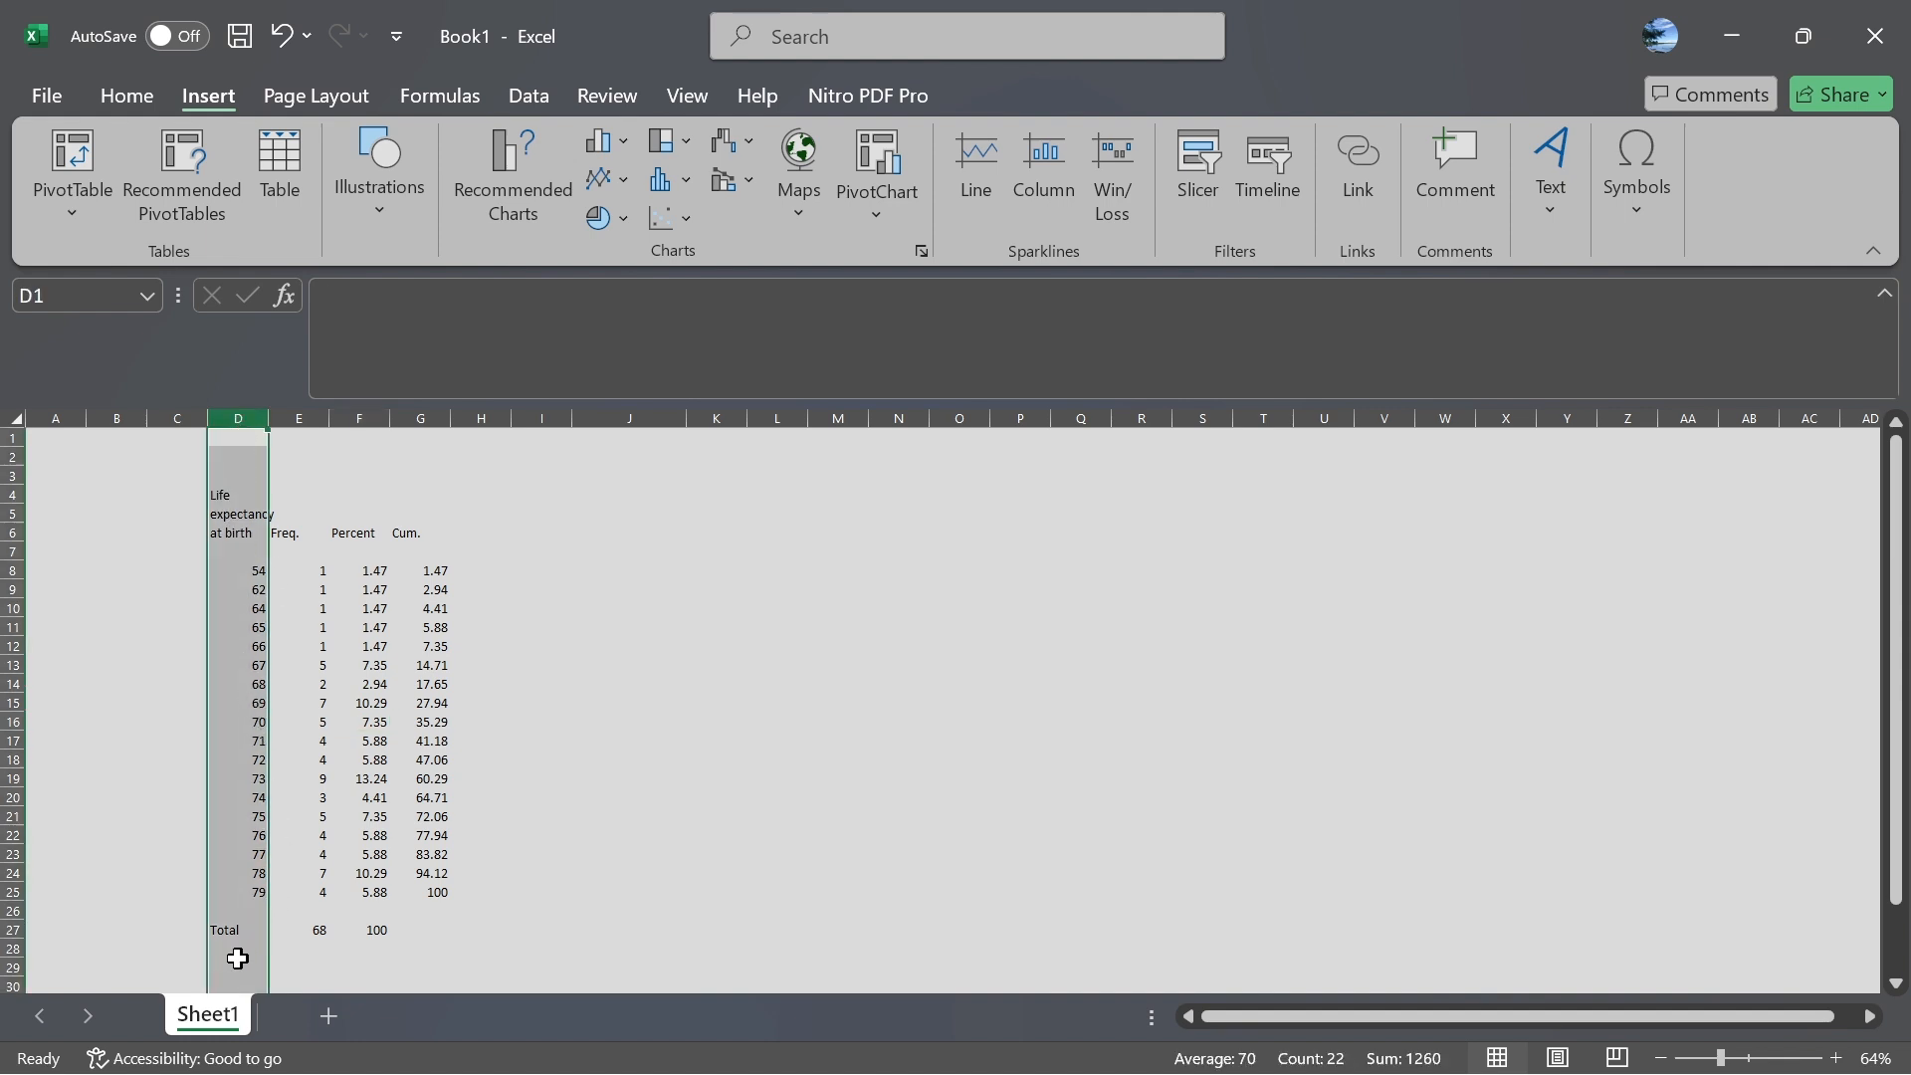
pyautogui.click(298, 416)
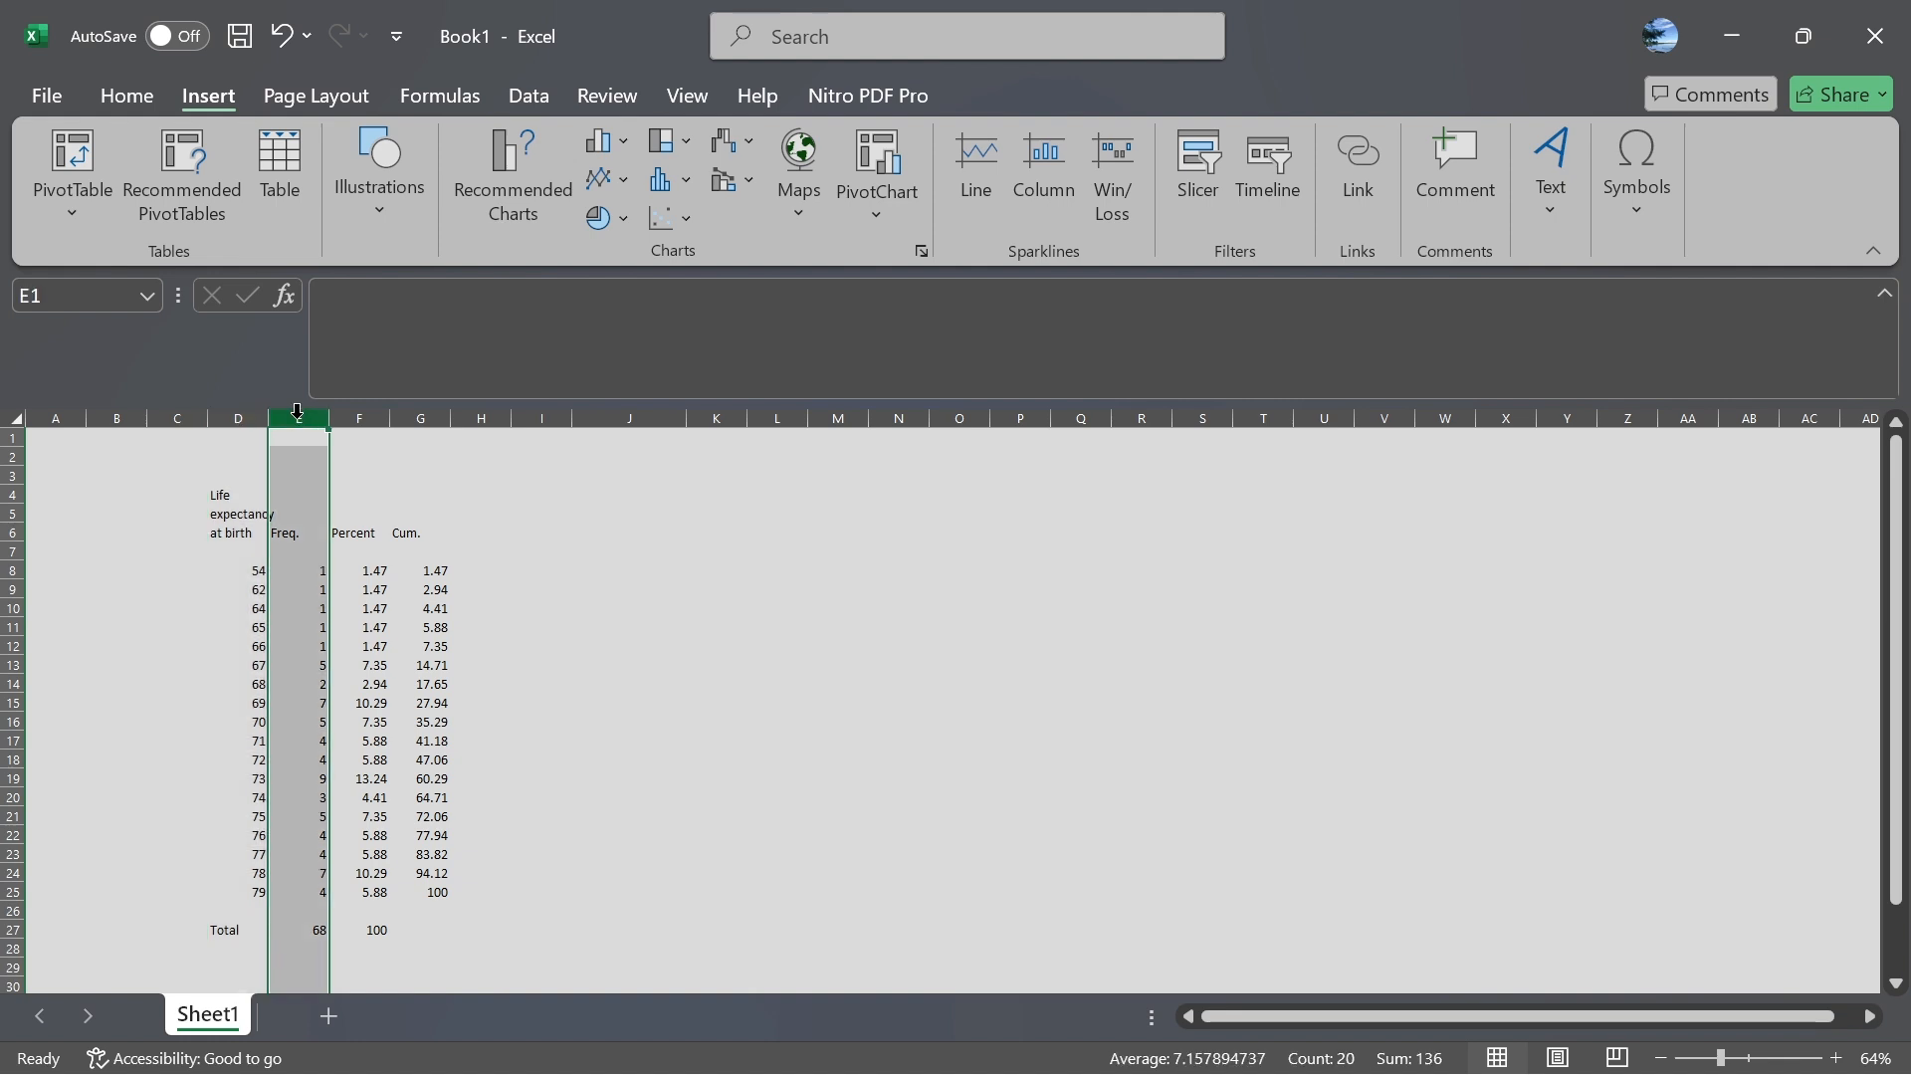
pyautogui.click(355, 418)
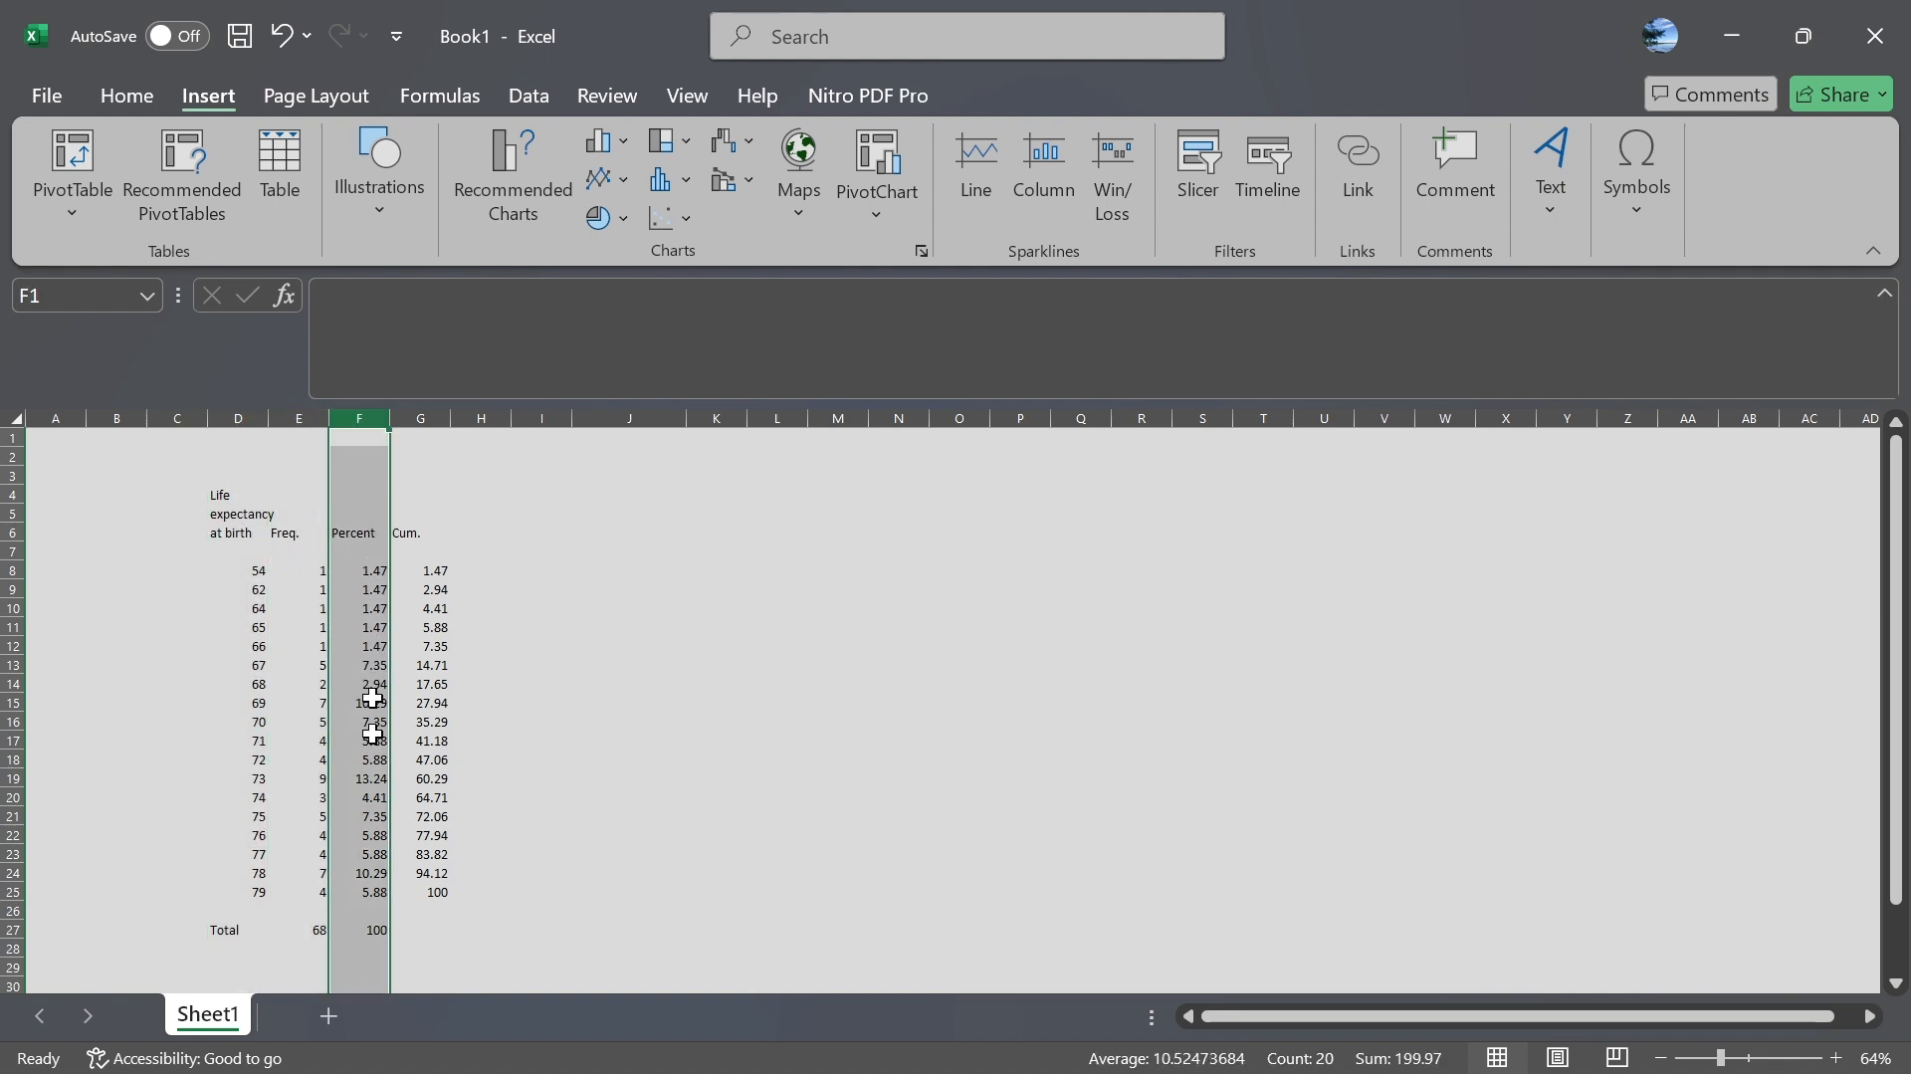
pyautogui.click(414, 514)
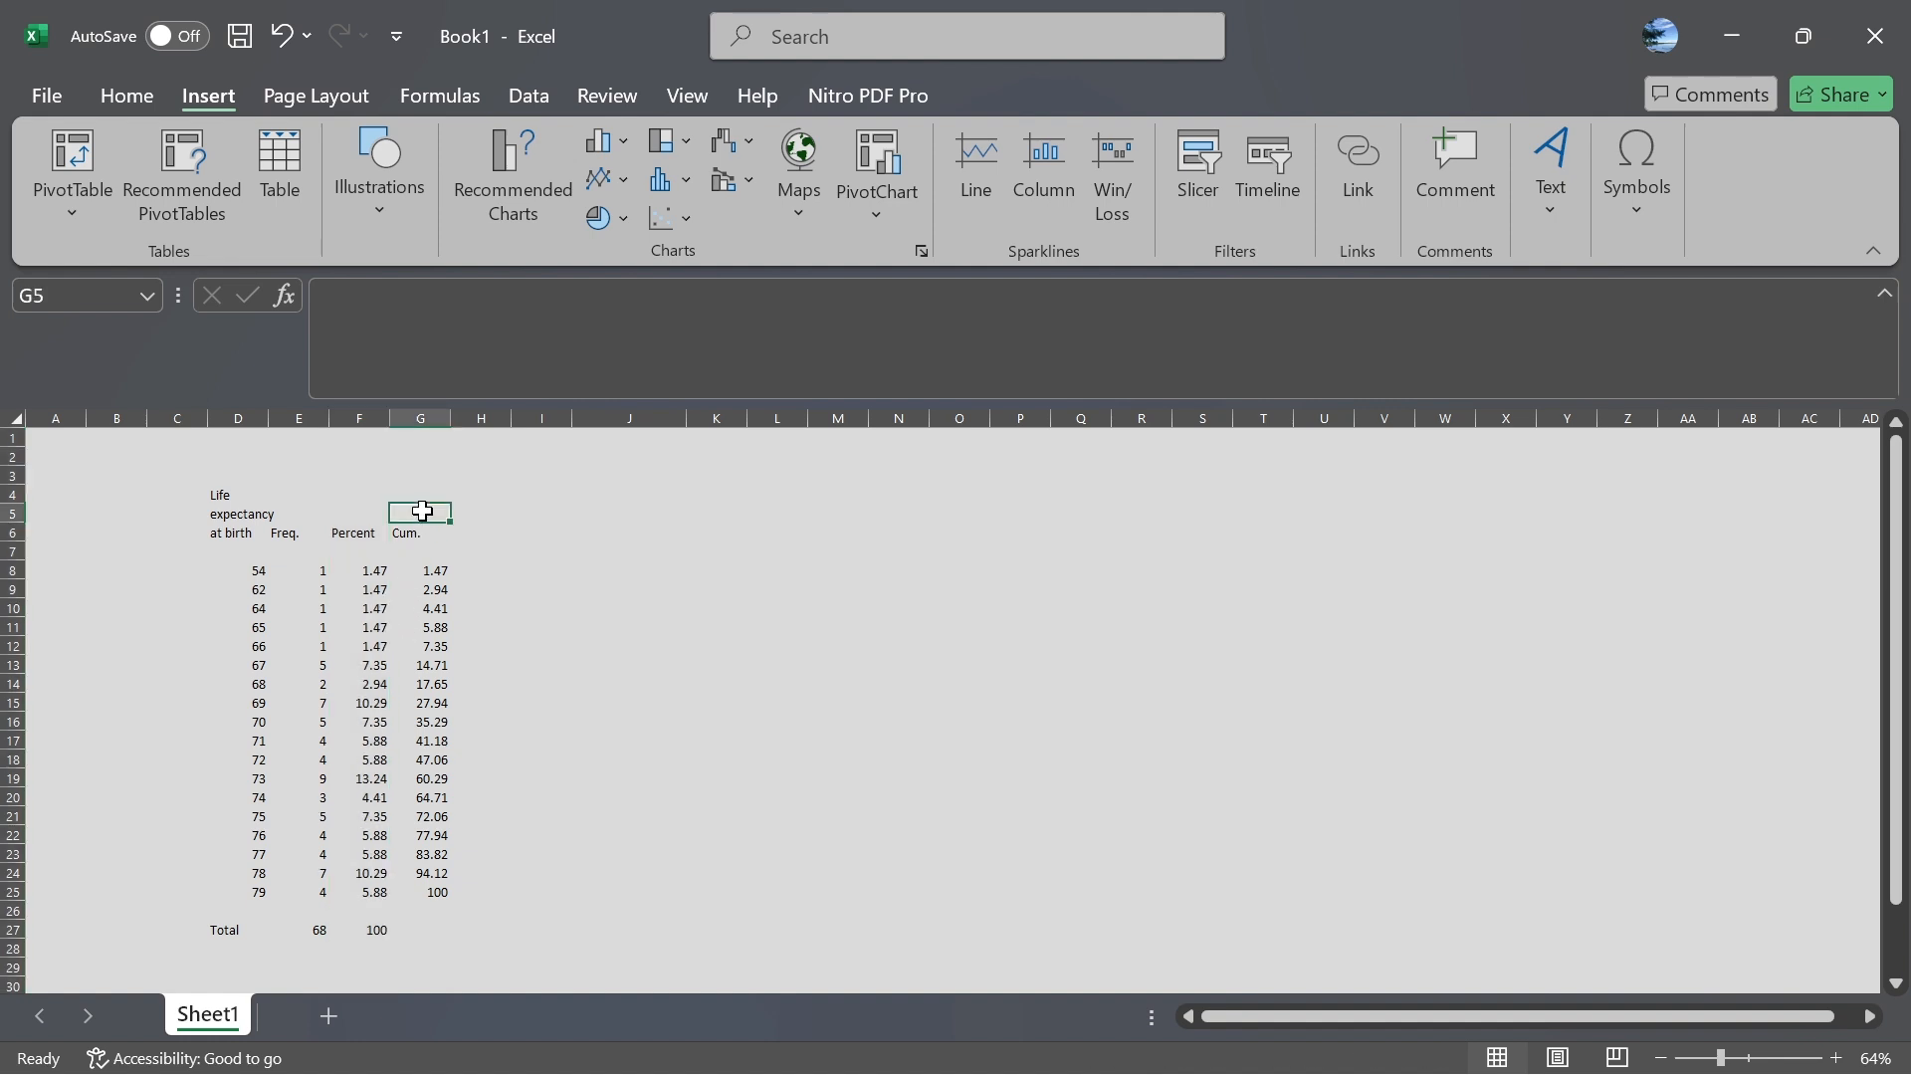
pyautogui.click(420, 418)
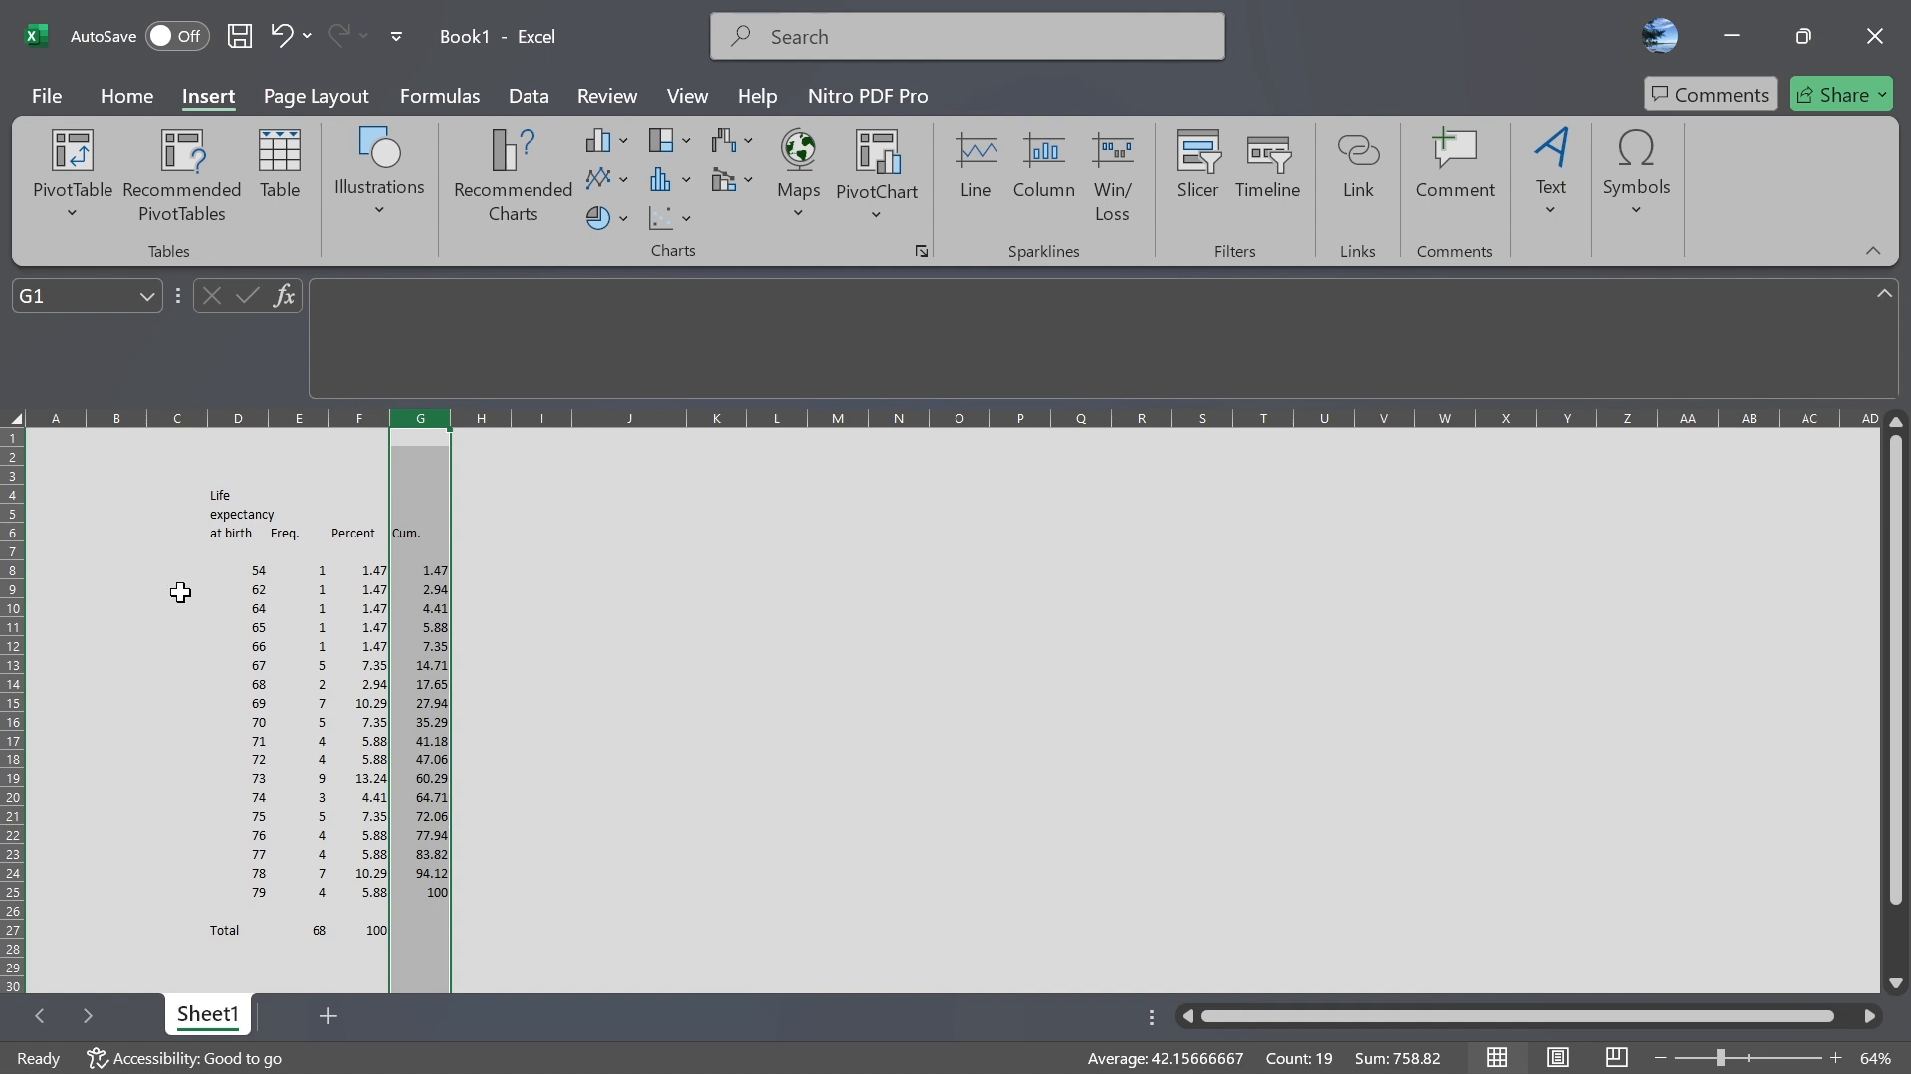
pyautogui.click(681, 717)
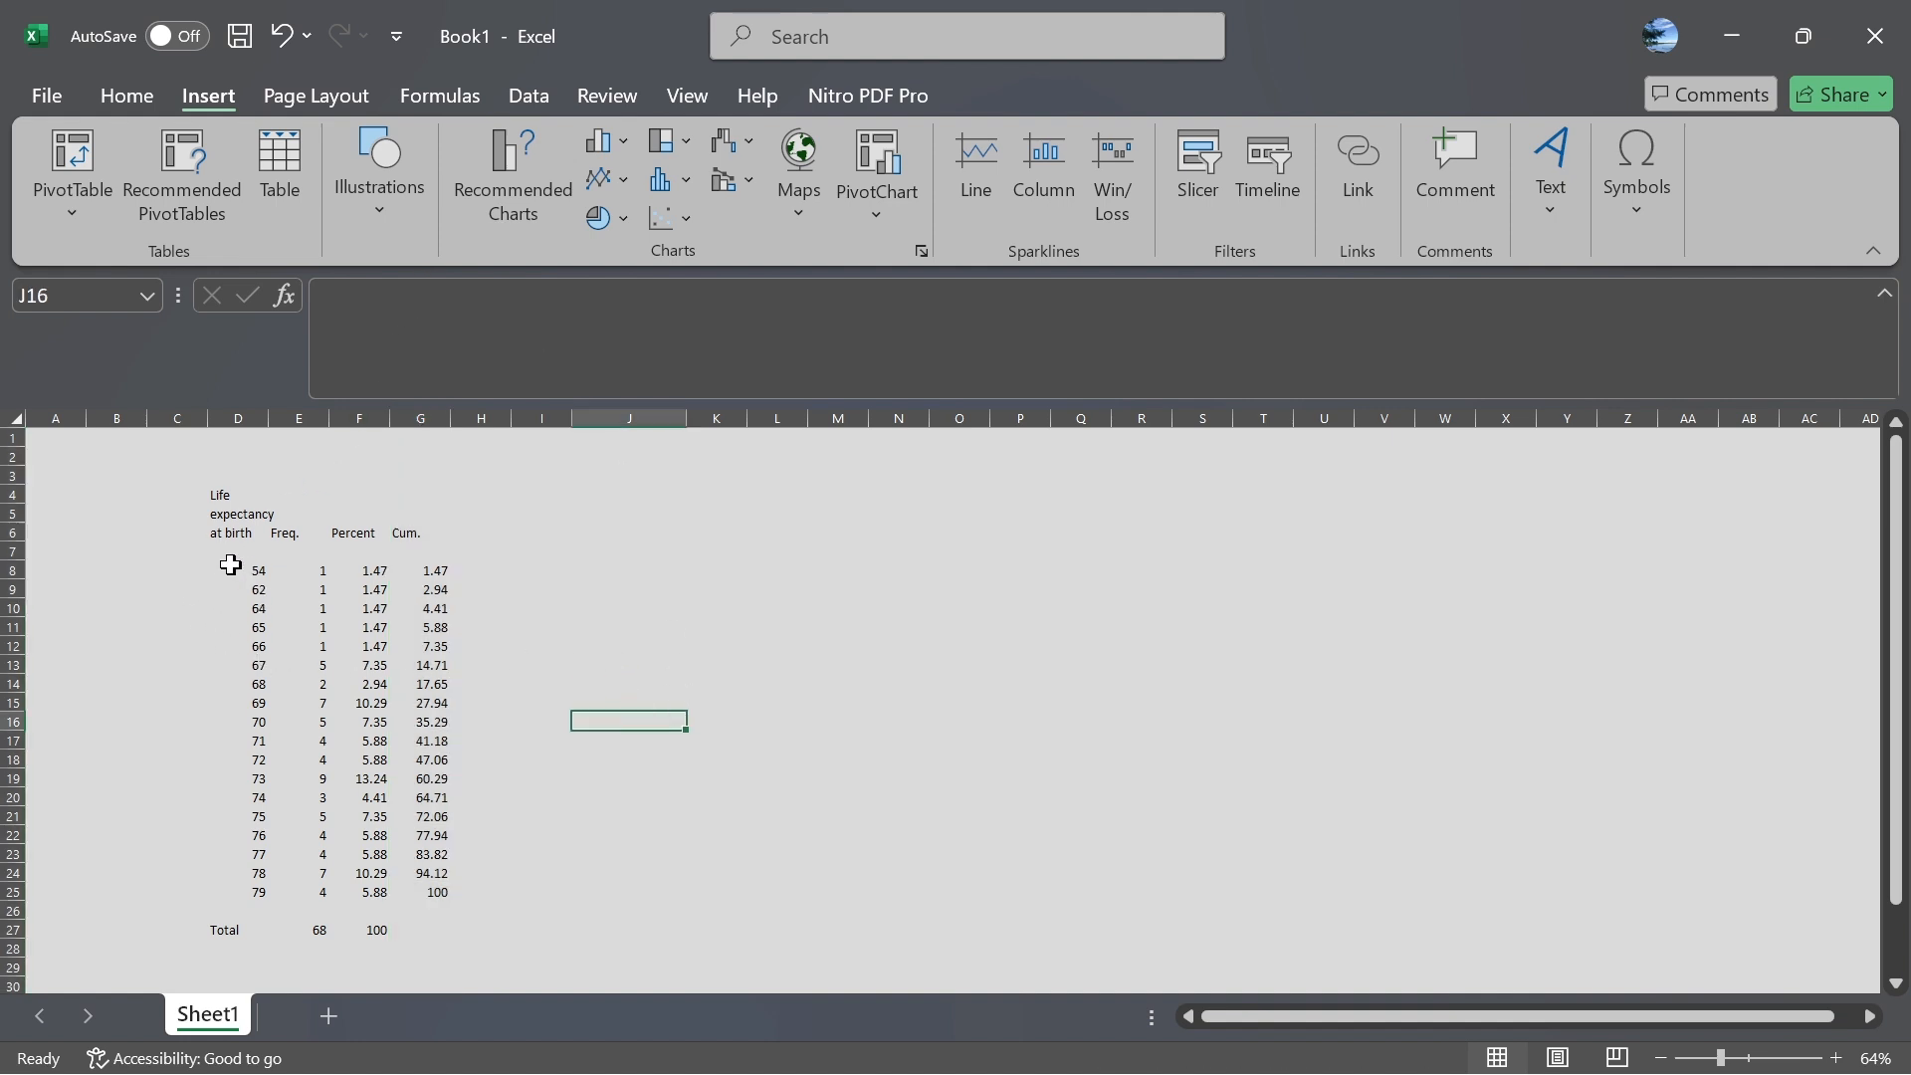
pyautogui.moveTo(202, 494); pyautogui.dragTo(439, 921)
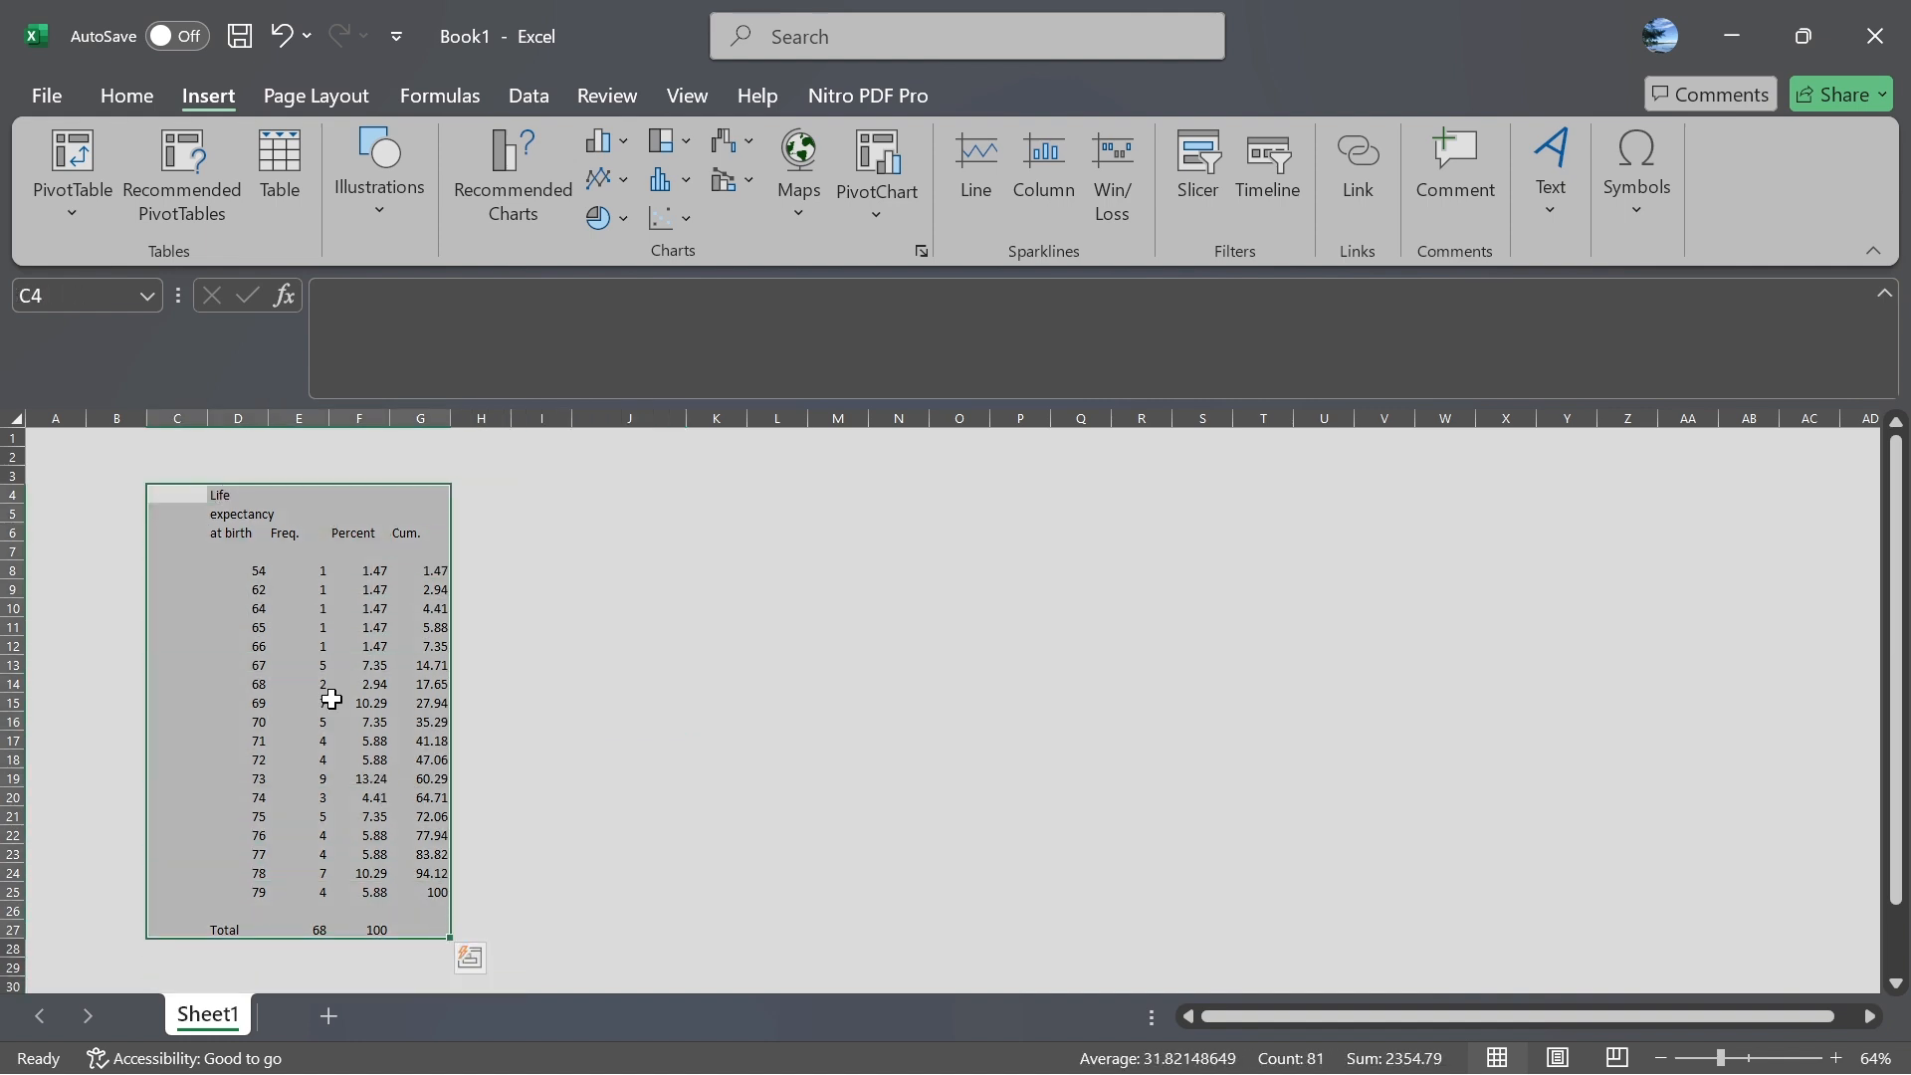
pyautogui.rightClick(331, 699)
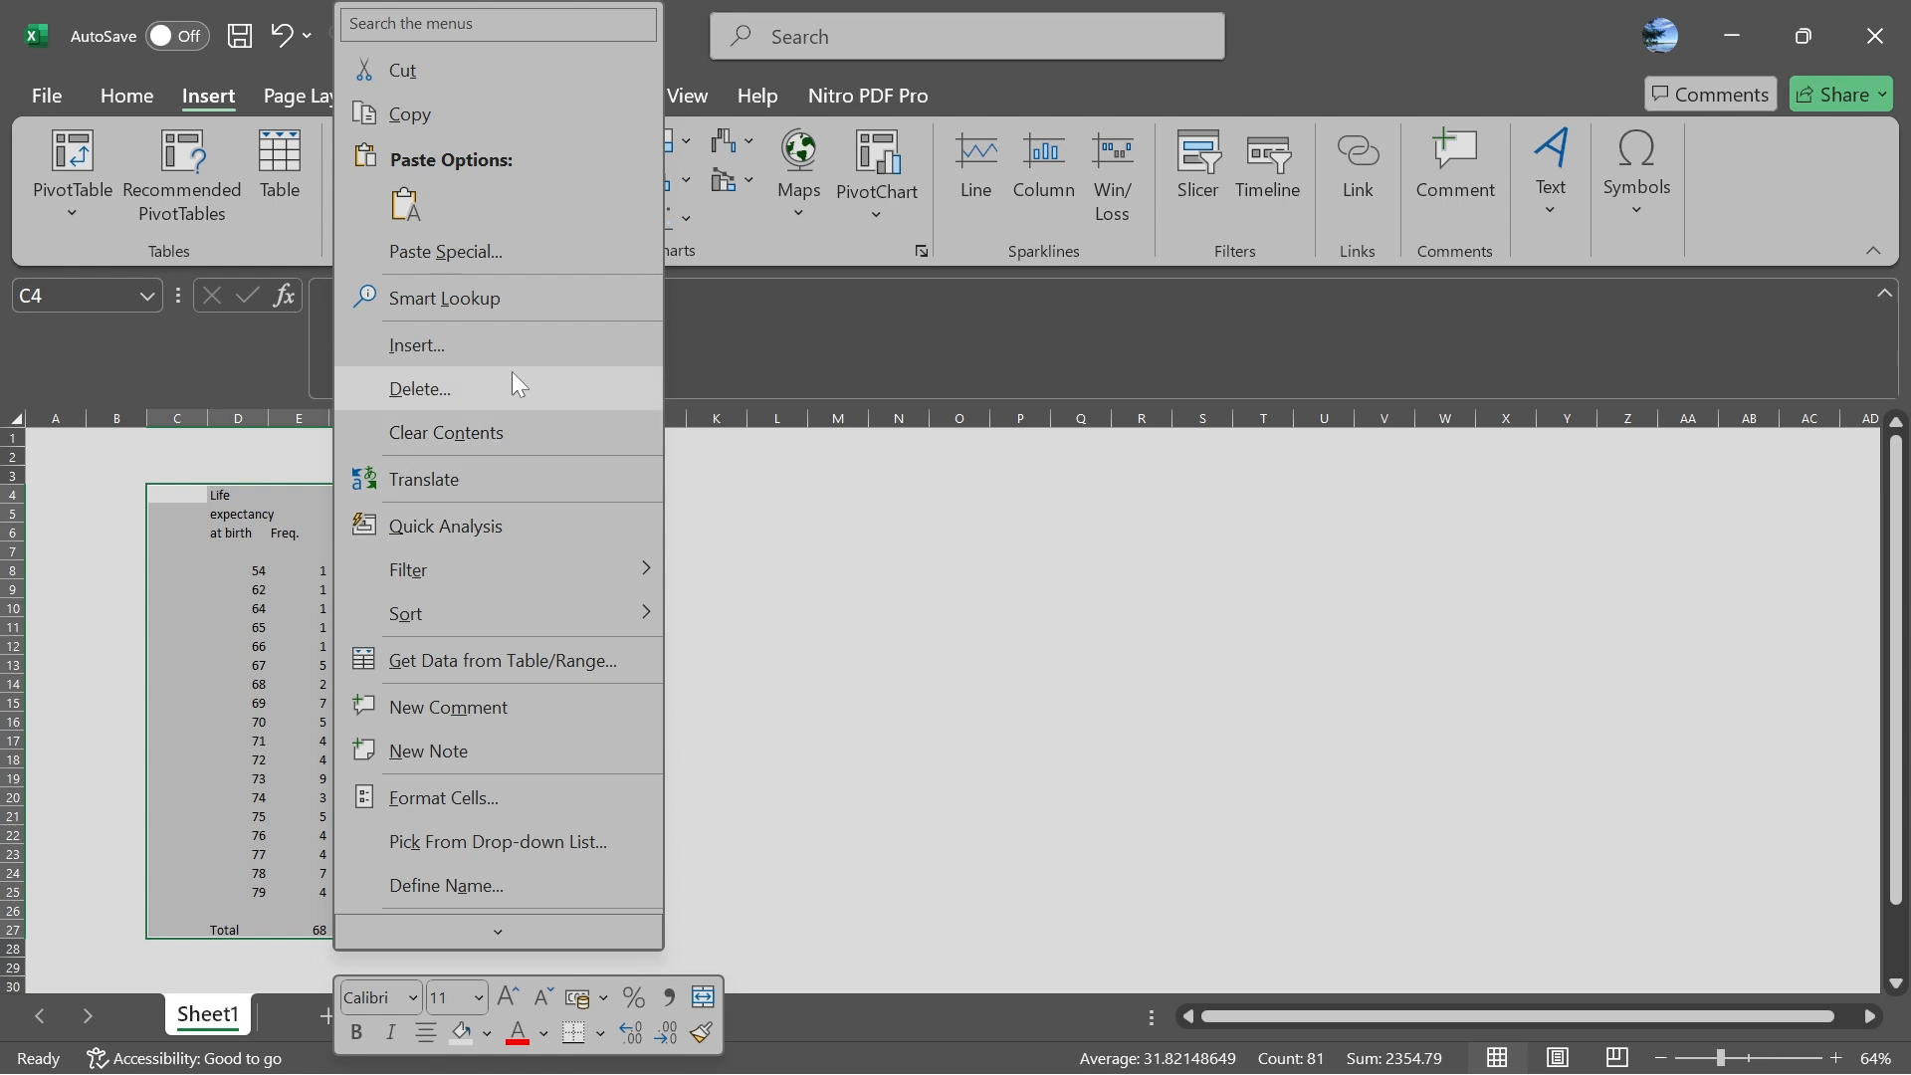
pyautogui.click(854, 637)
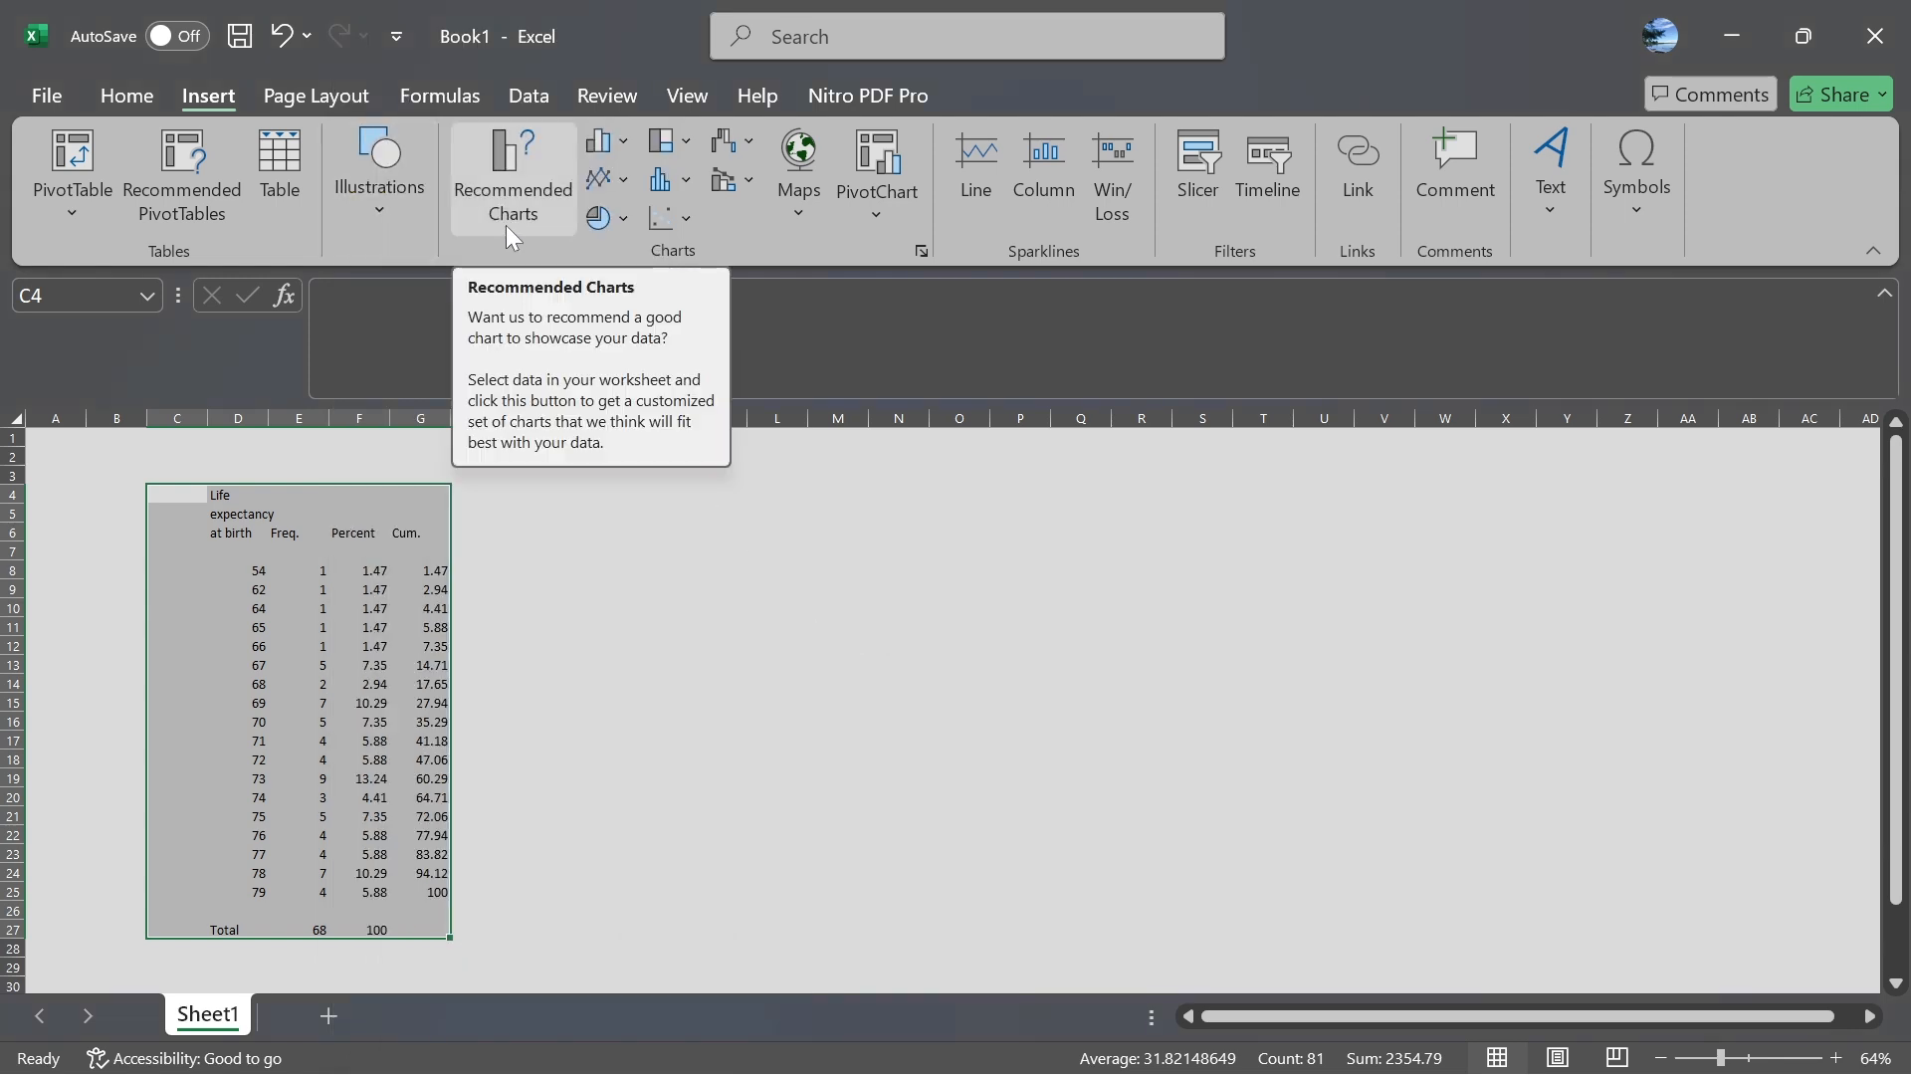
pyautogui.moveTo(637, 722); pyautogui.dragTo(661, 706)
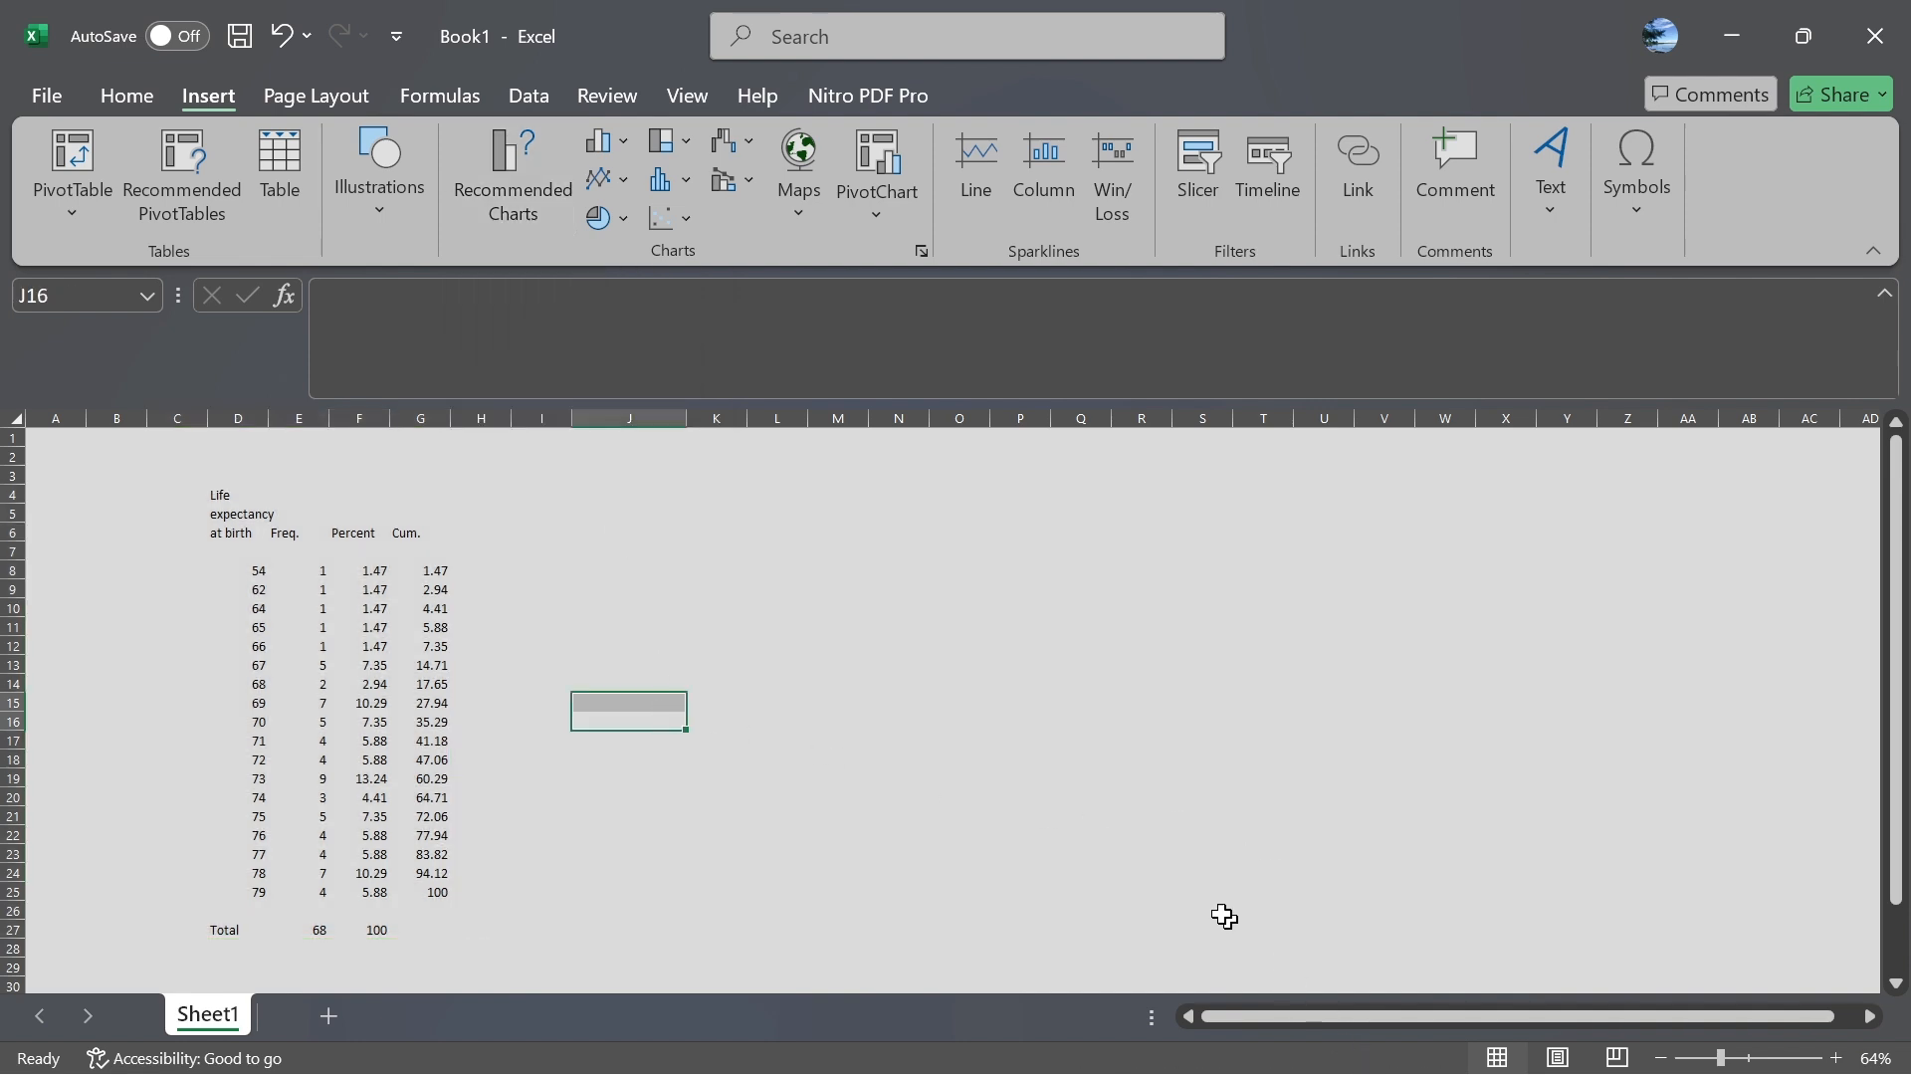
# Switch back to Stata and copy the selected life expectancy frequency table with the plain Copy option.
pyautogui.moveTo(1288, 1069)
pyautogui.moveTo(1320, 1043)
pyautogui.click(1144, 876)
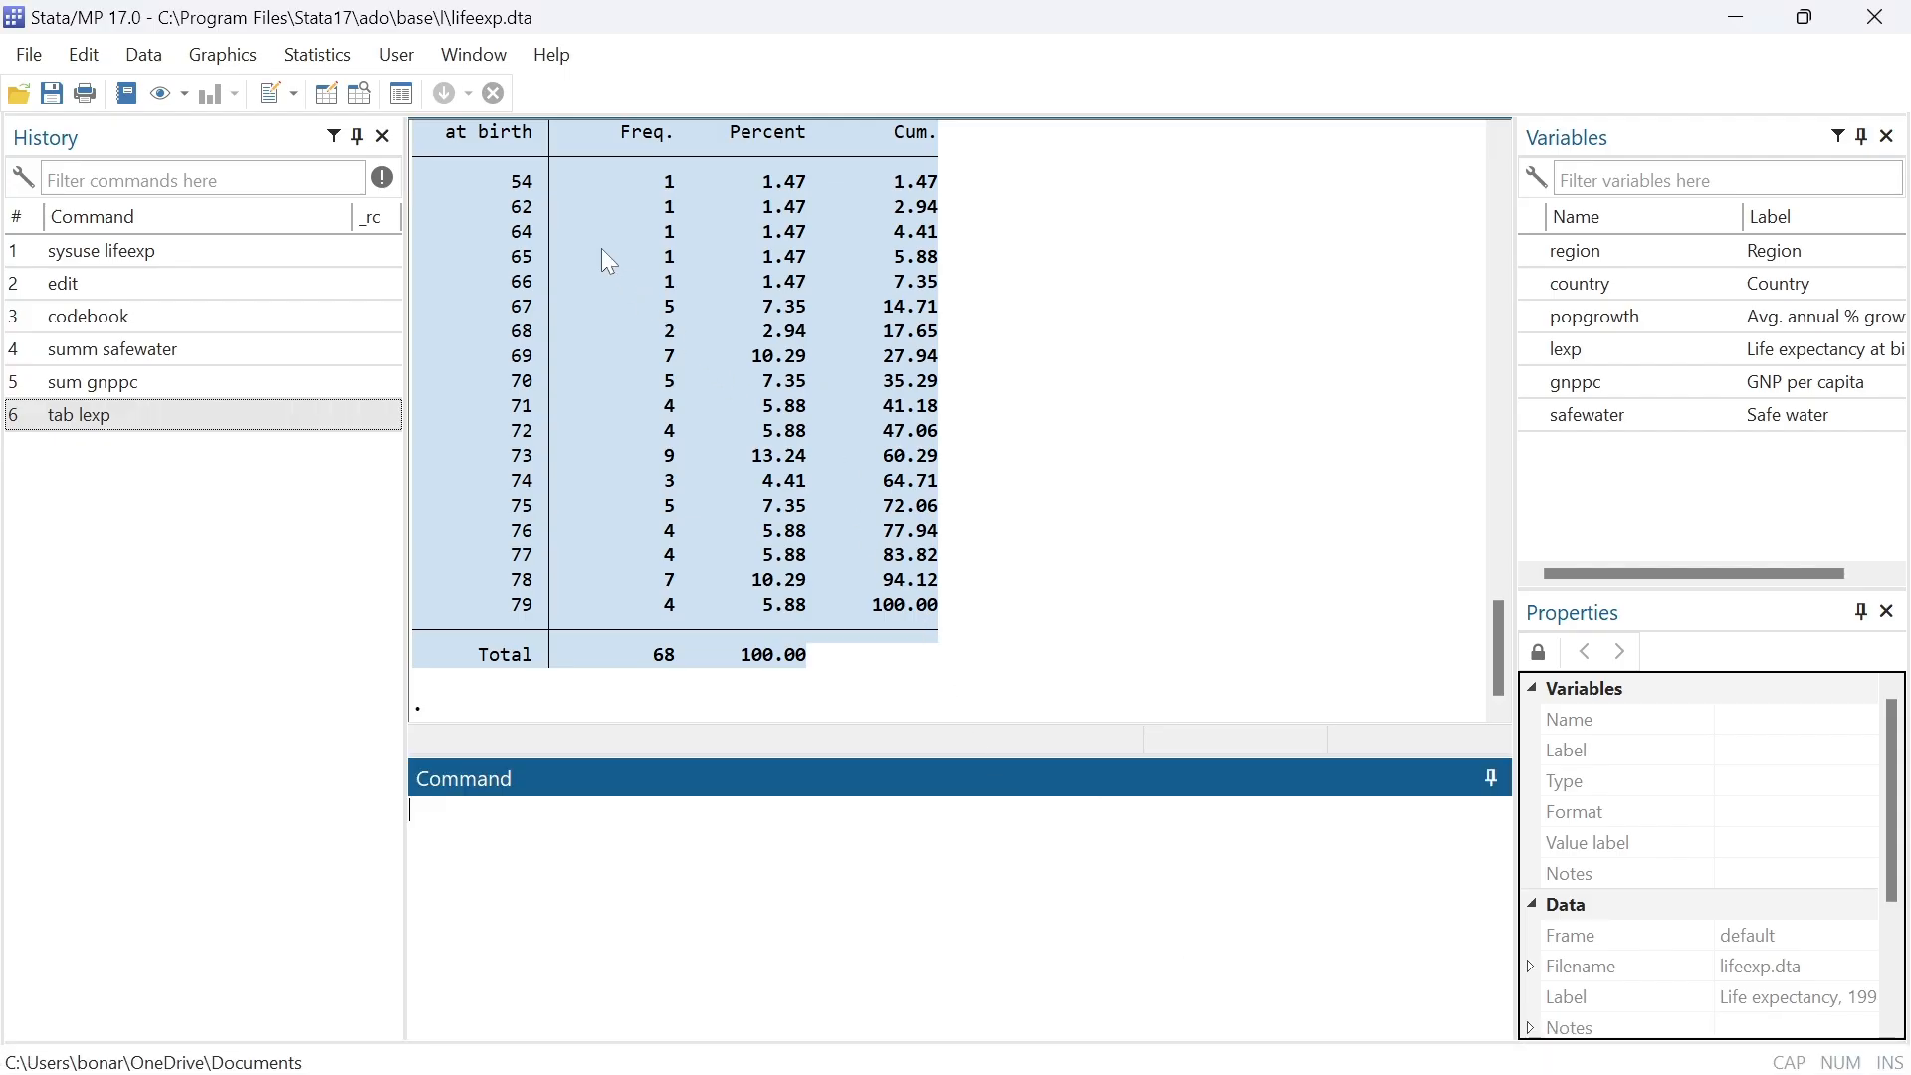
pyautogui.rightClick(602, 249)
pyautogui.click(662, 274)
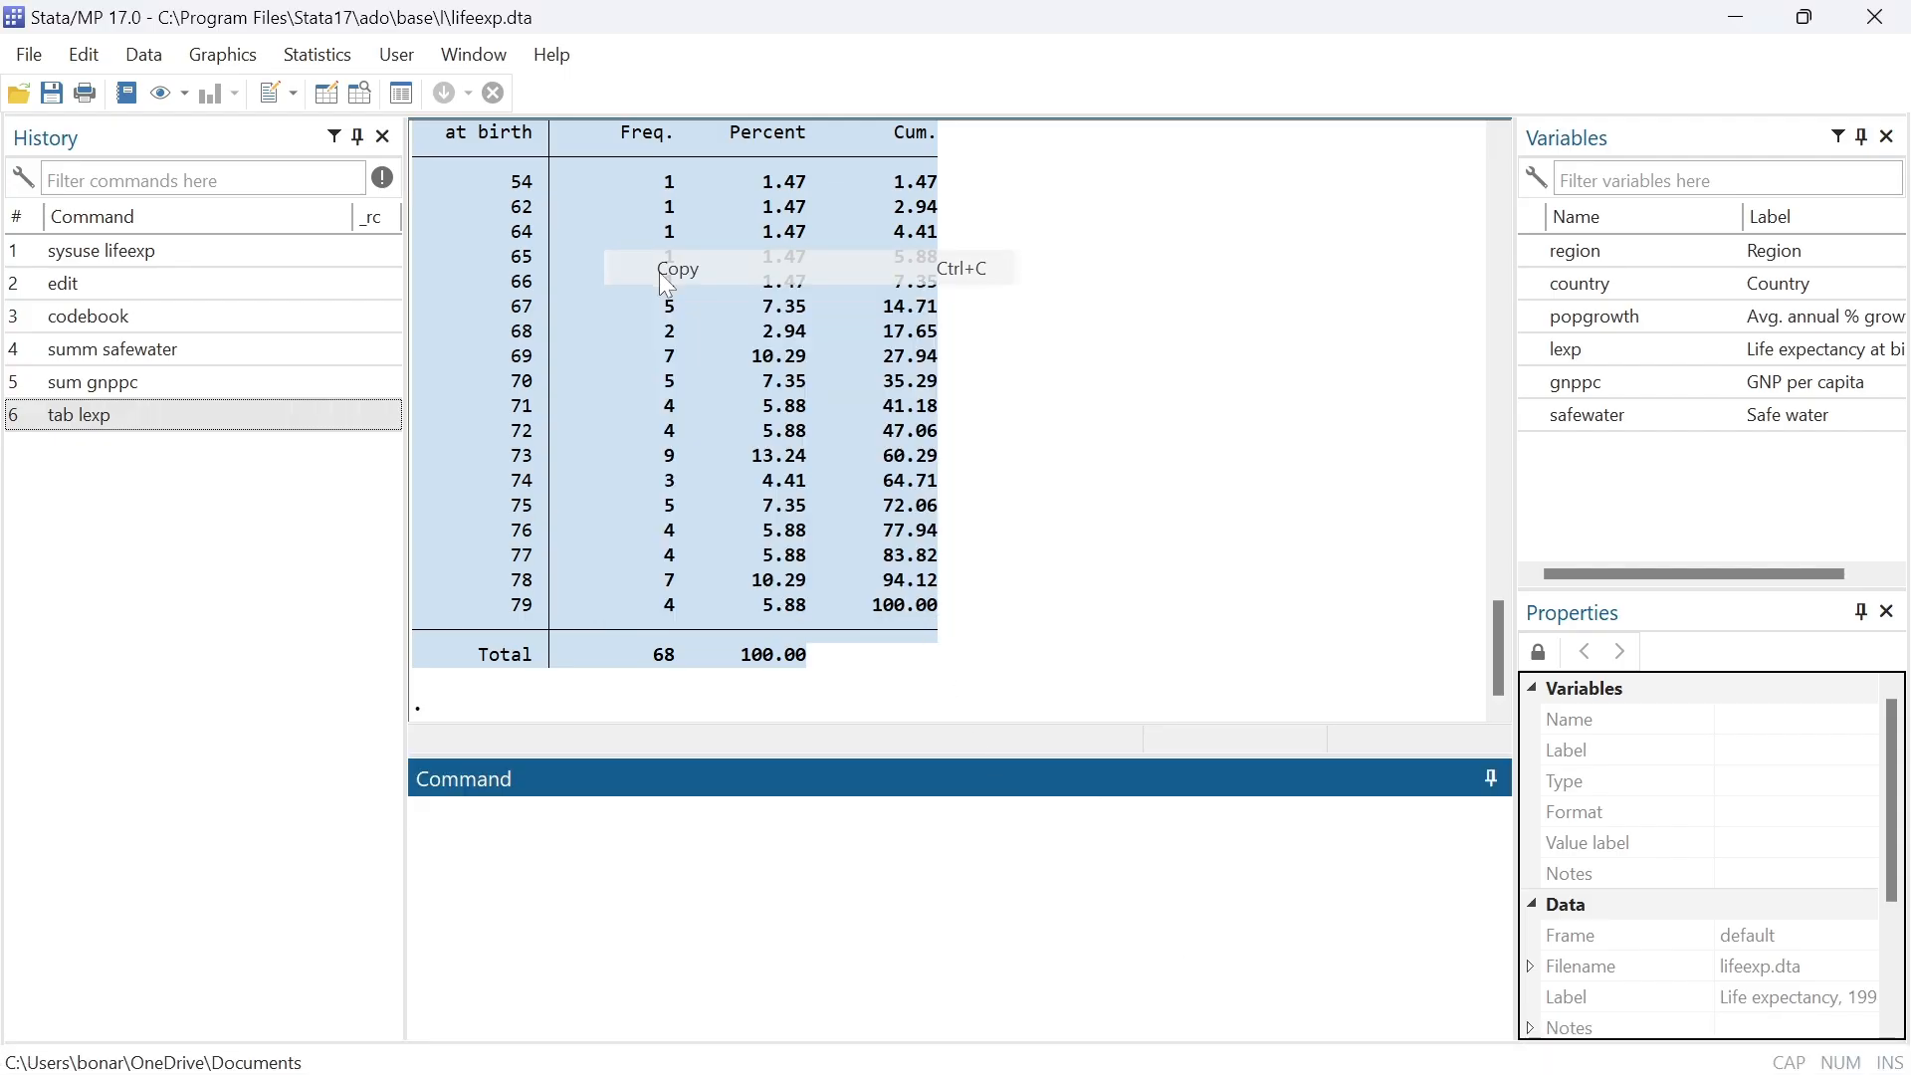
# Switch to Excel and paste the plain copy of the frequency table at cell J4, beside the first table.
pyautogui.moveTo(1343, 1063)
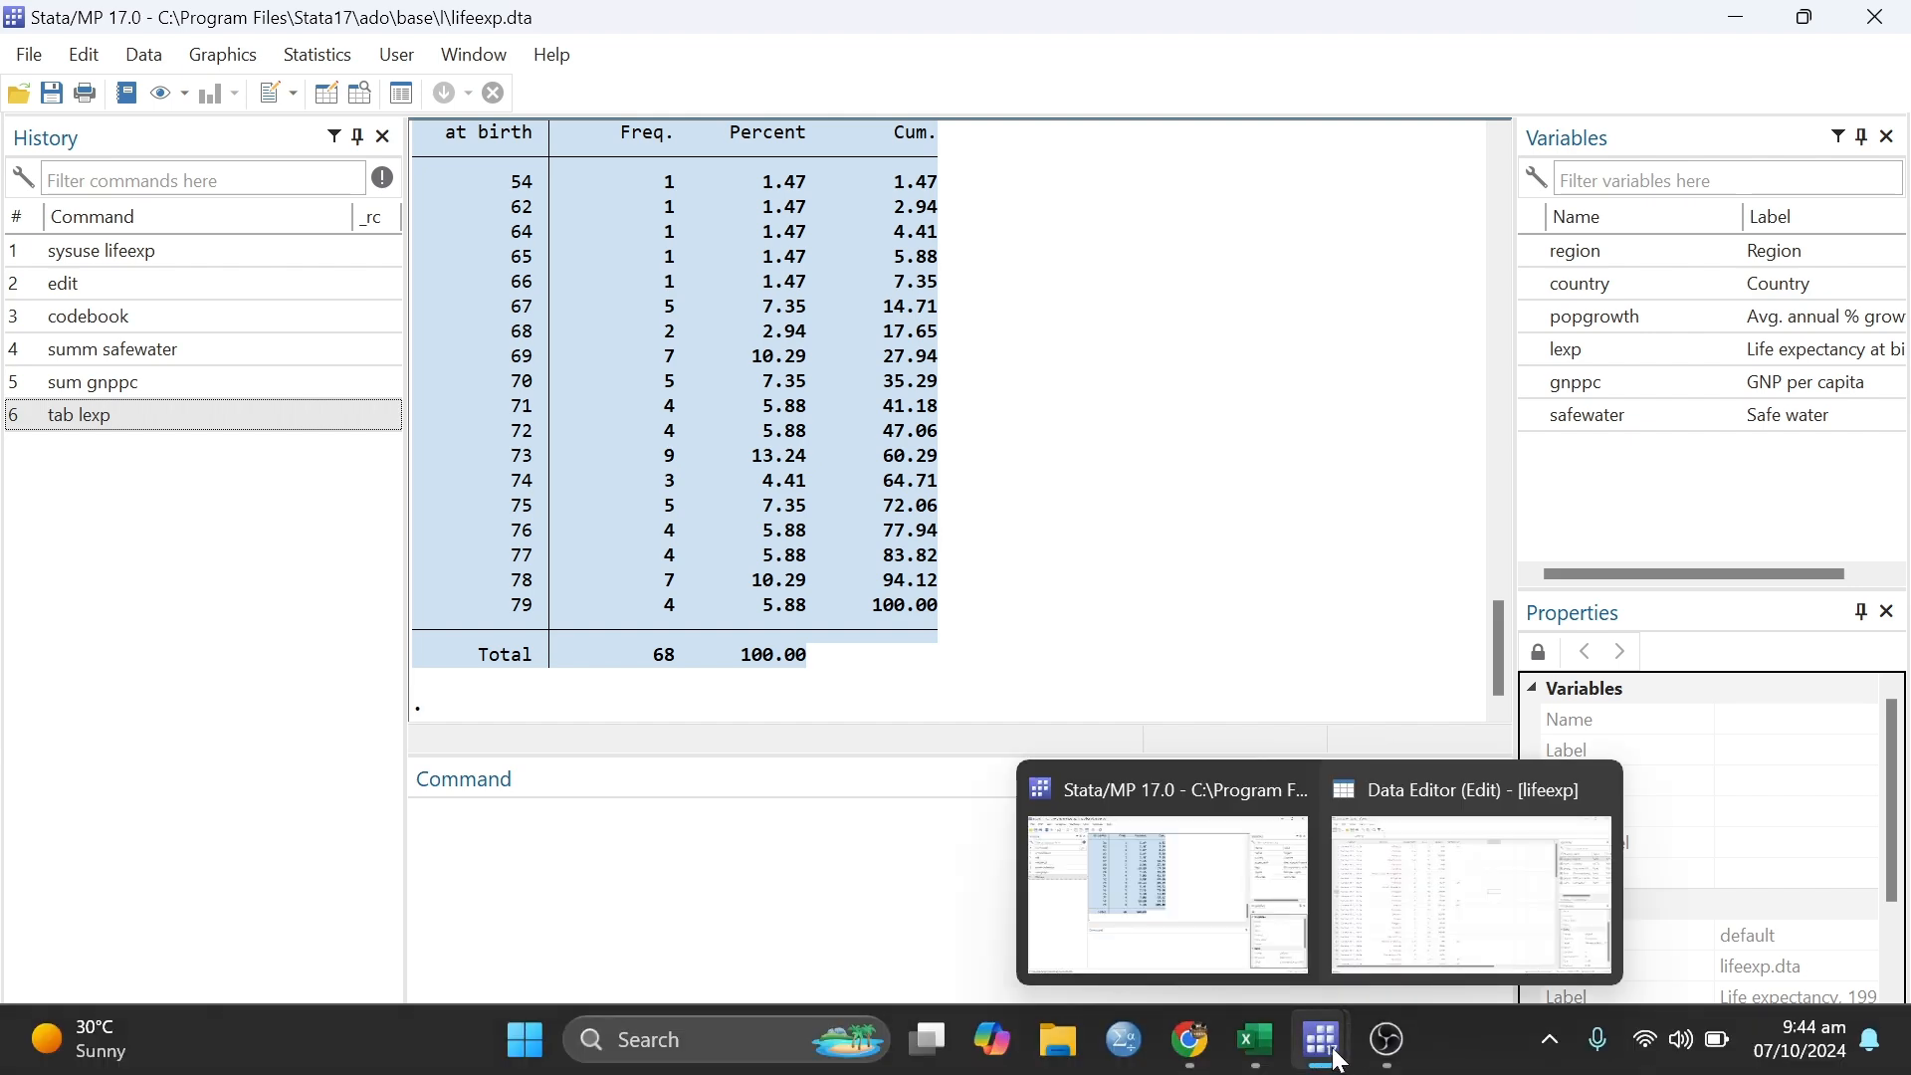
pyautogui.click(1256, 1040)
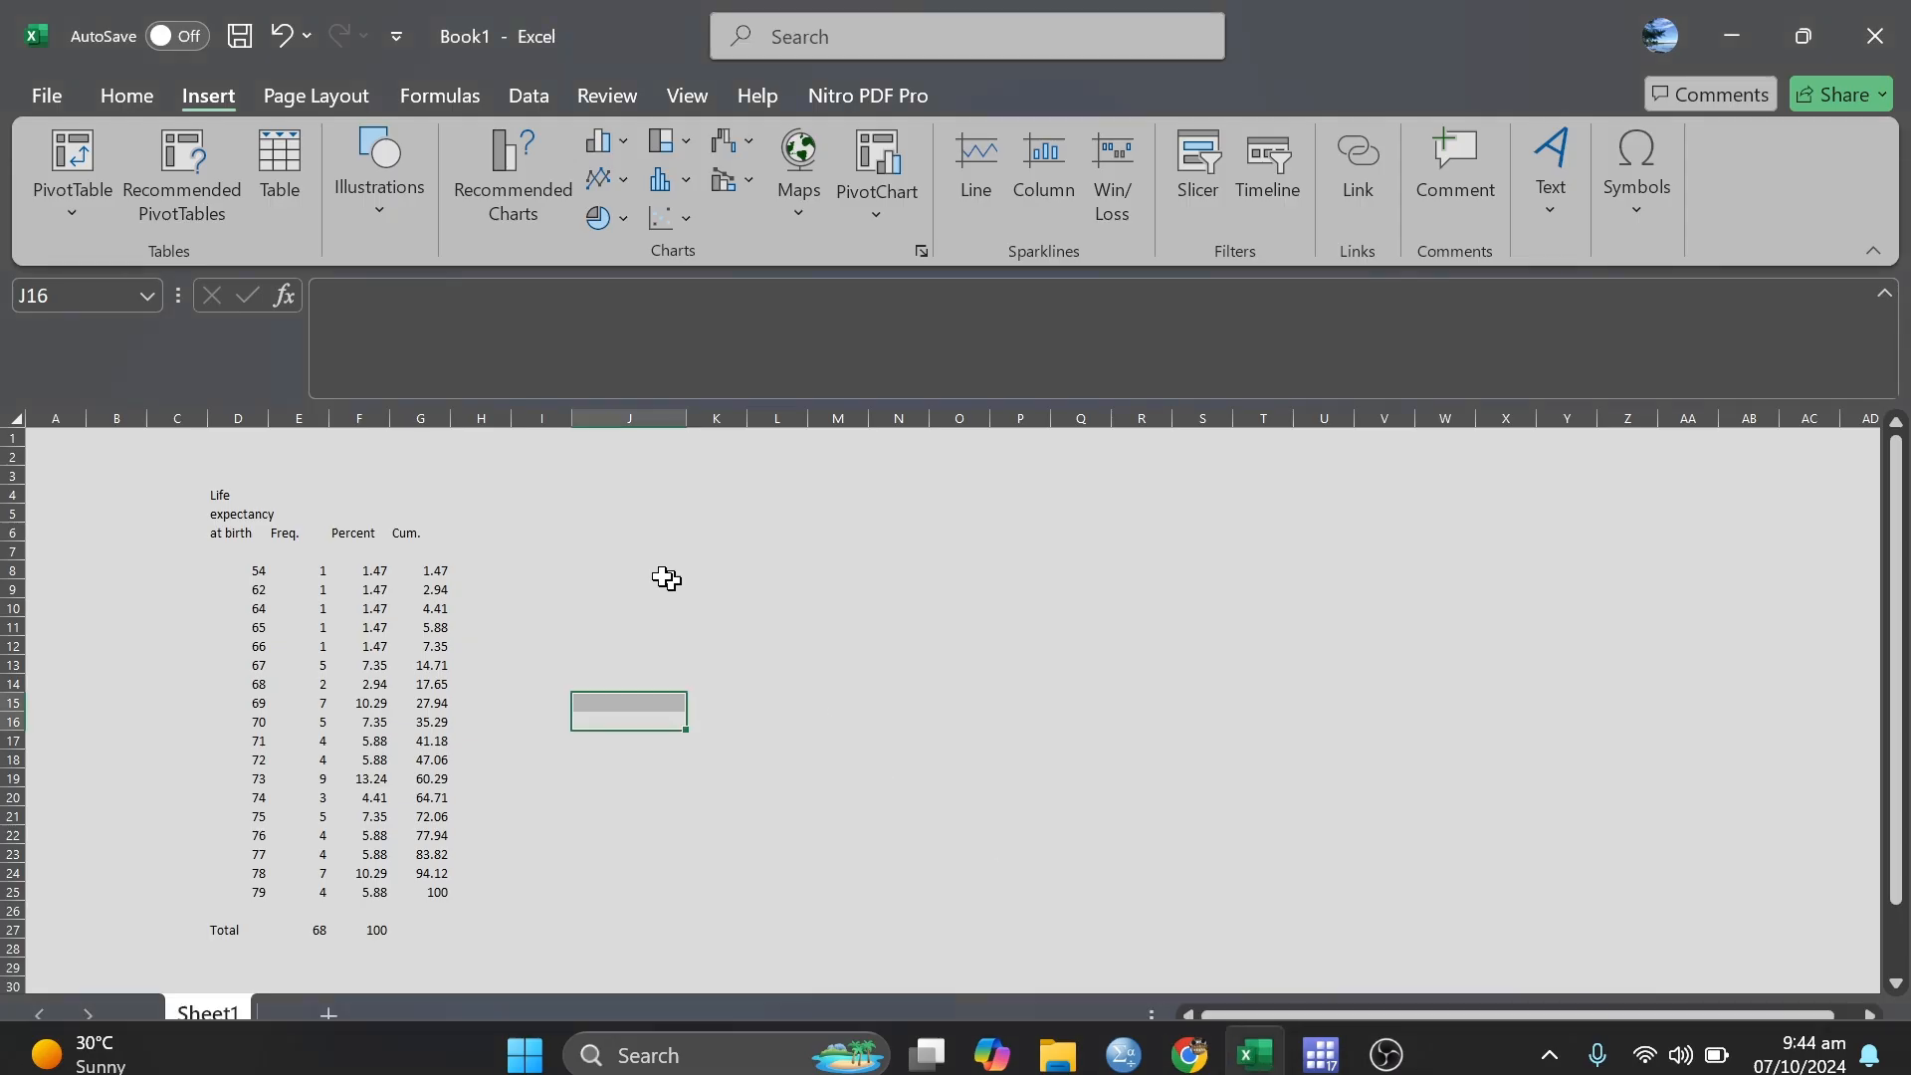
pyautogui.click(614, 565)
pyautogui.click(609, 495)
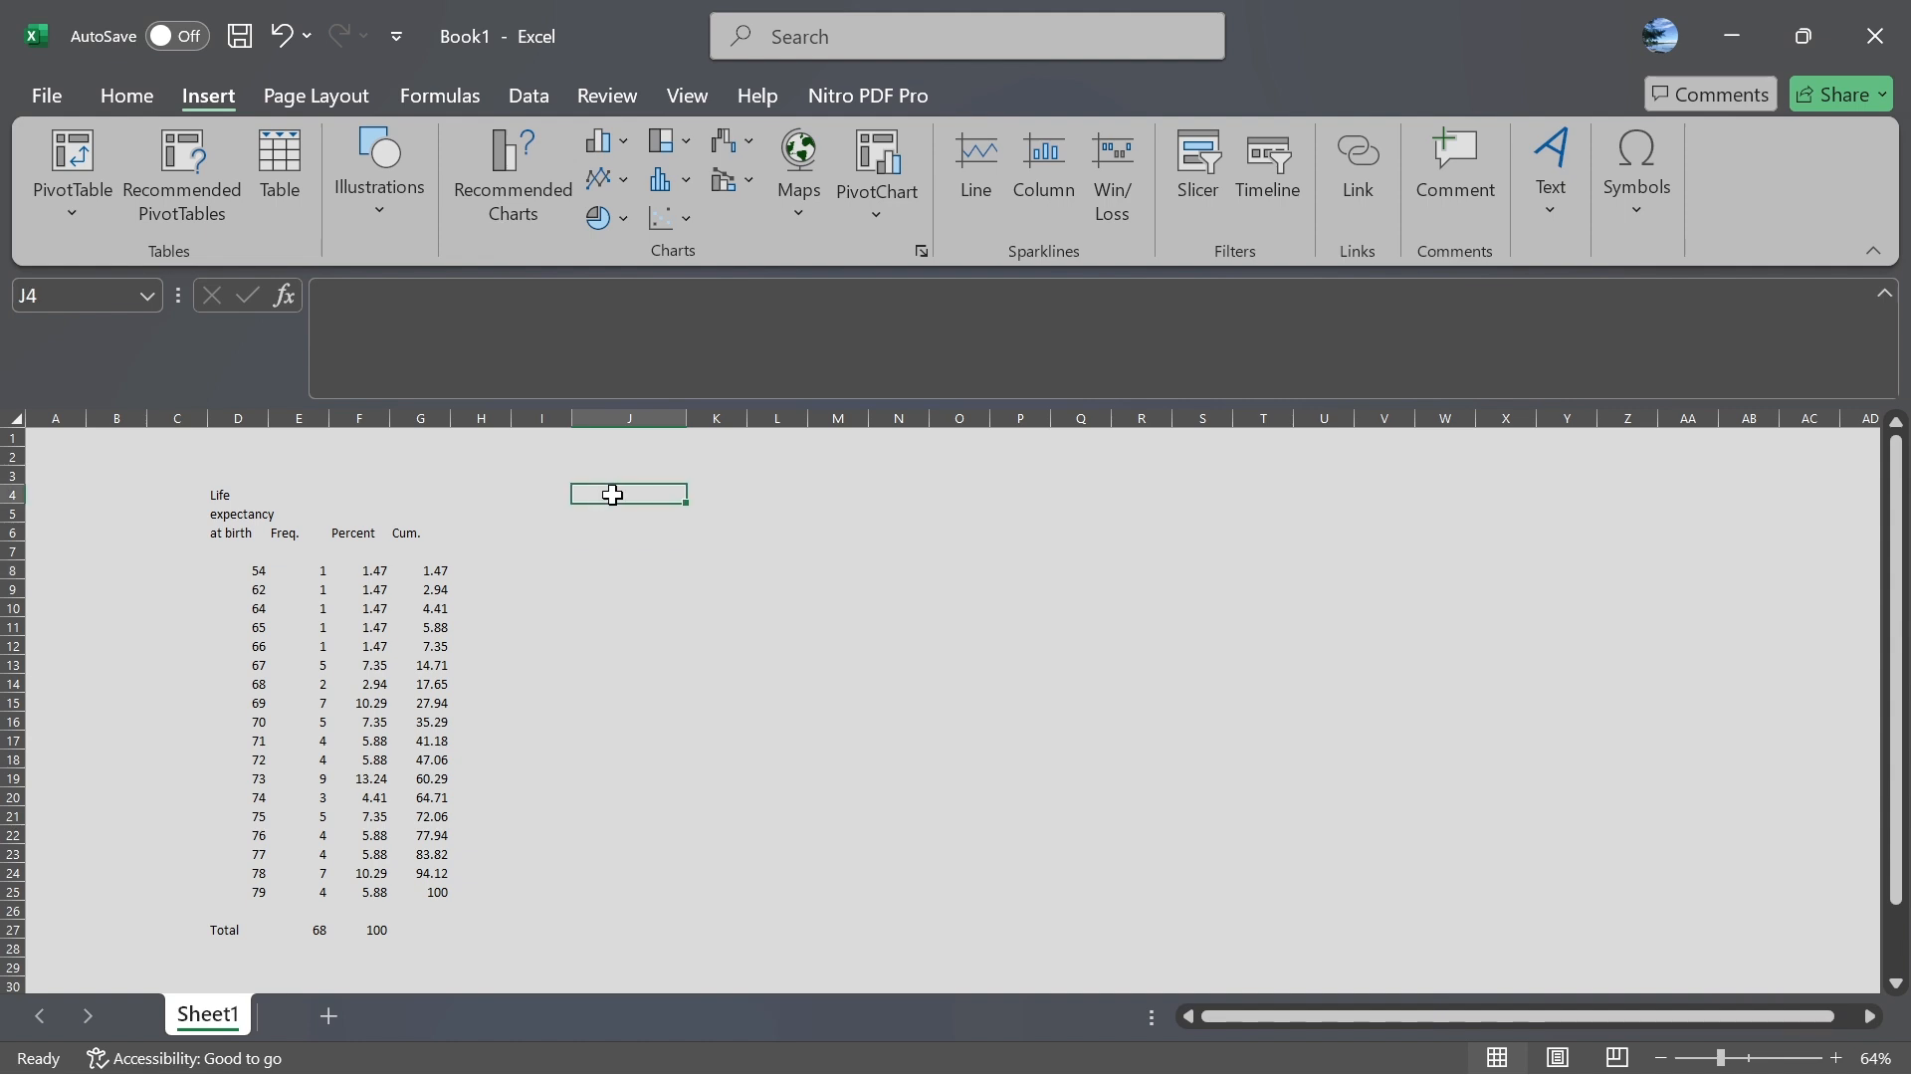
pyautogui.hotkey('ctrl', 'v')
pyautogui.press('ctrl')
pyautogui.press('Escape')
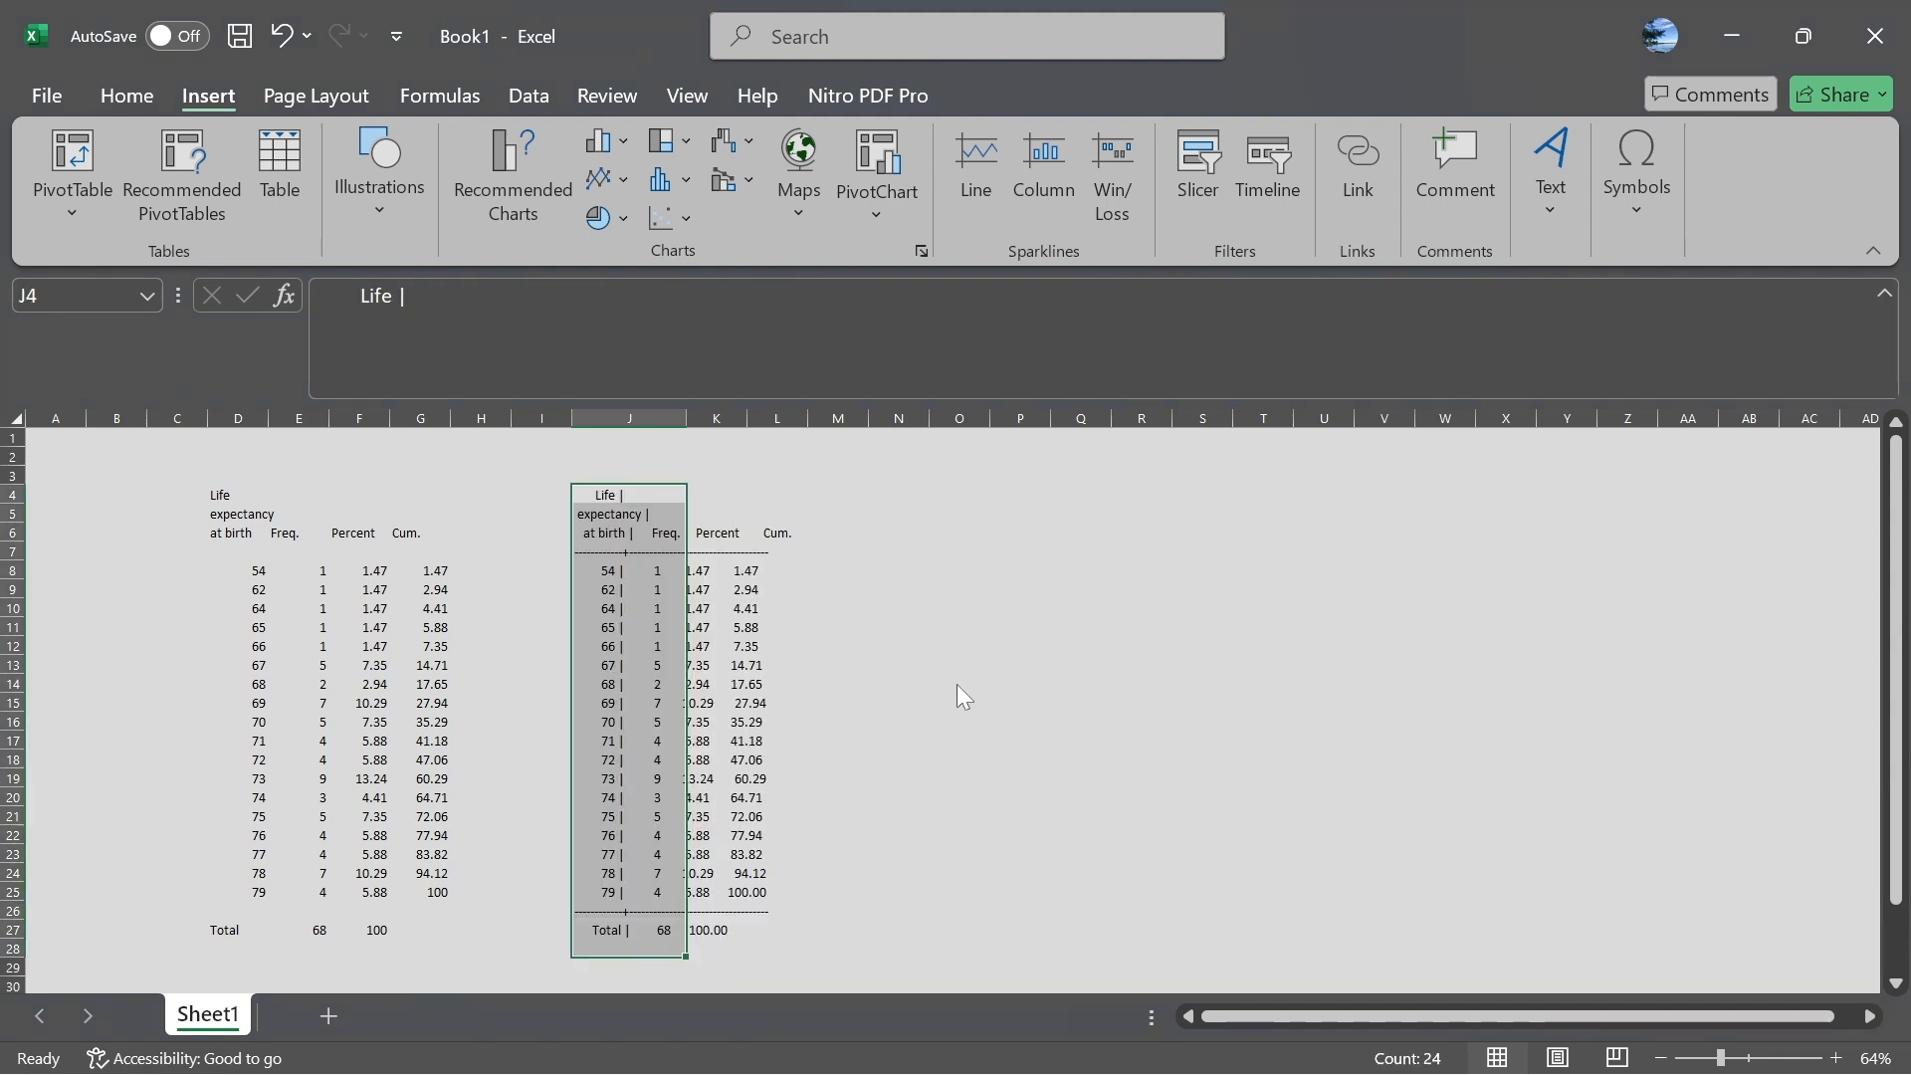
pyautogui.click(886, 798)
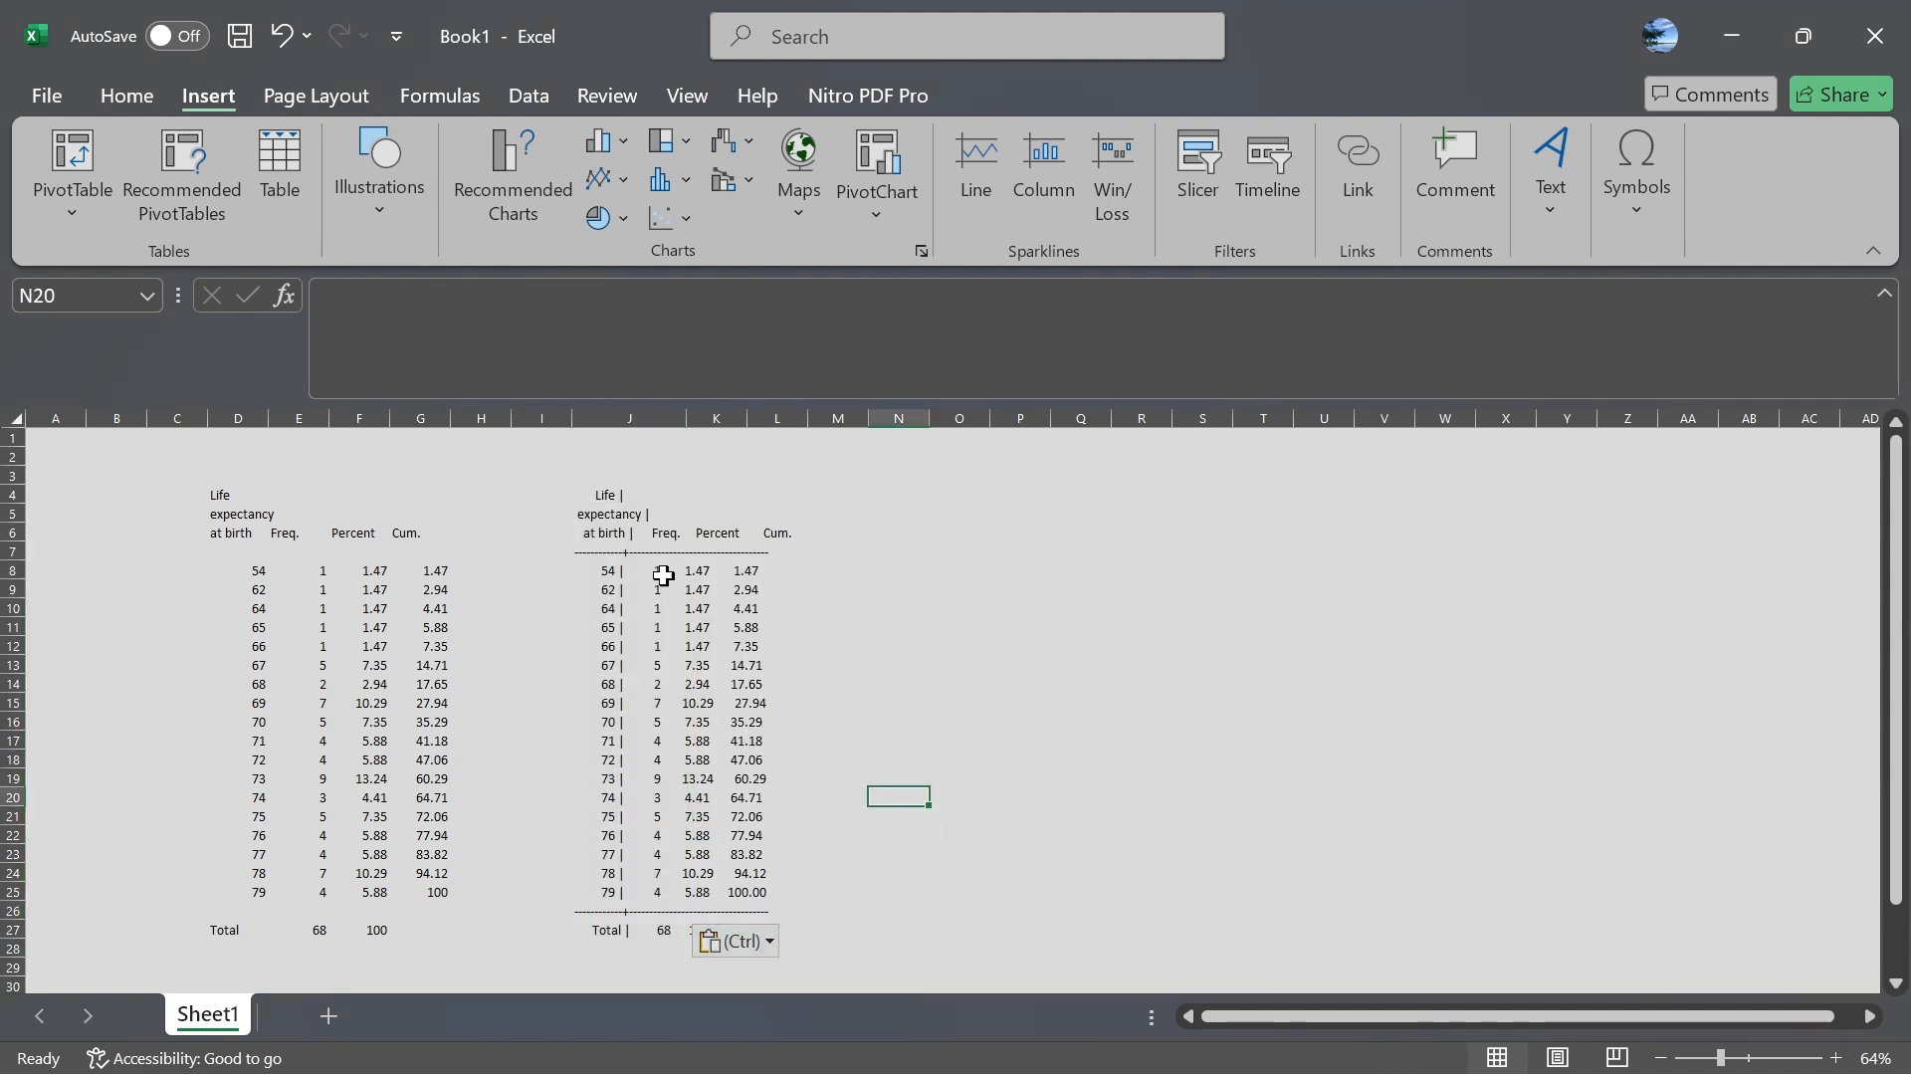
# Inspect the contents of cell J4 and compare the plain-copied table with the one copied as a table.
pyautogui.click(603, 501)
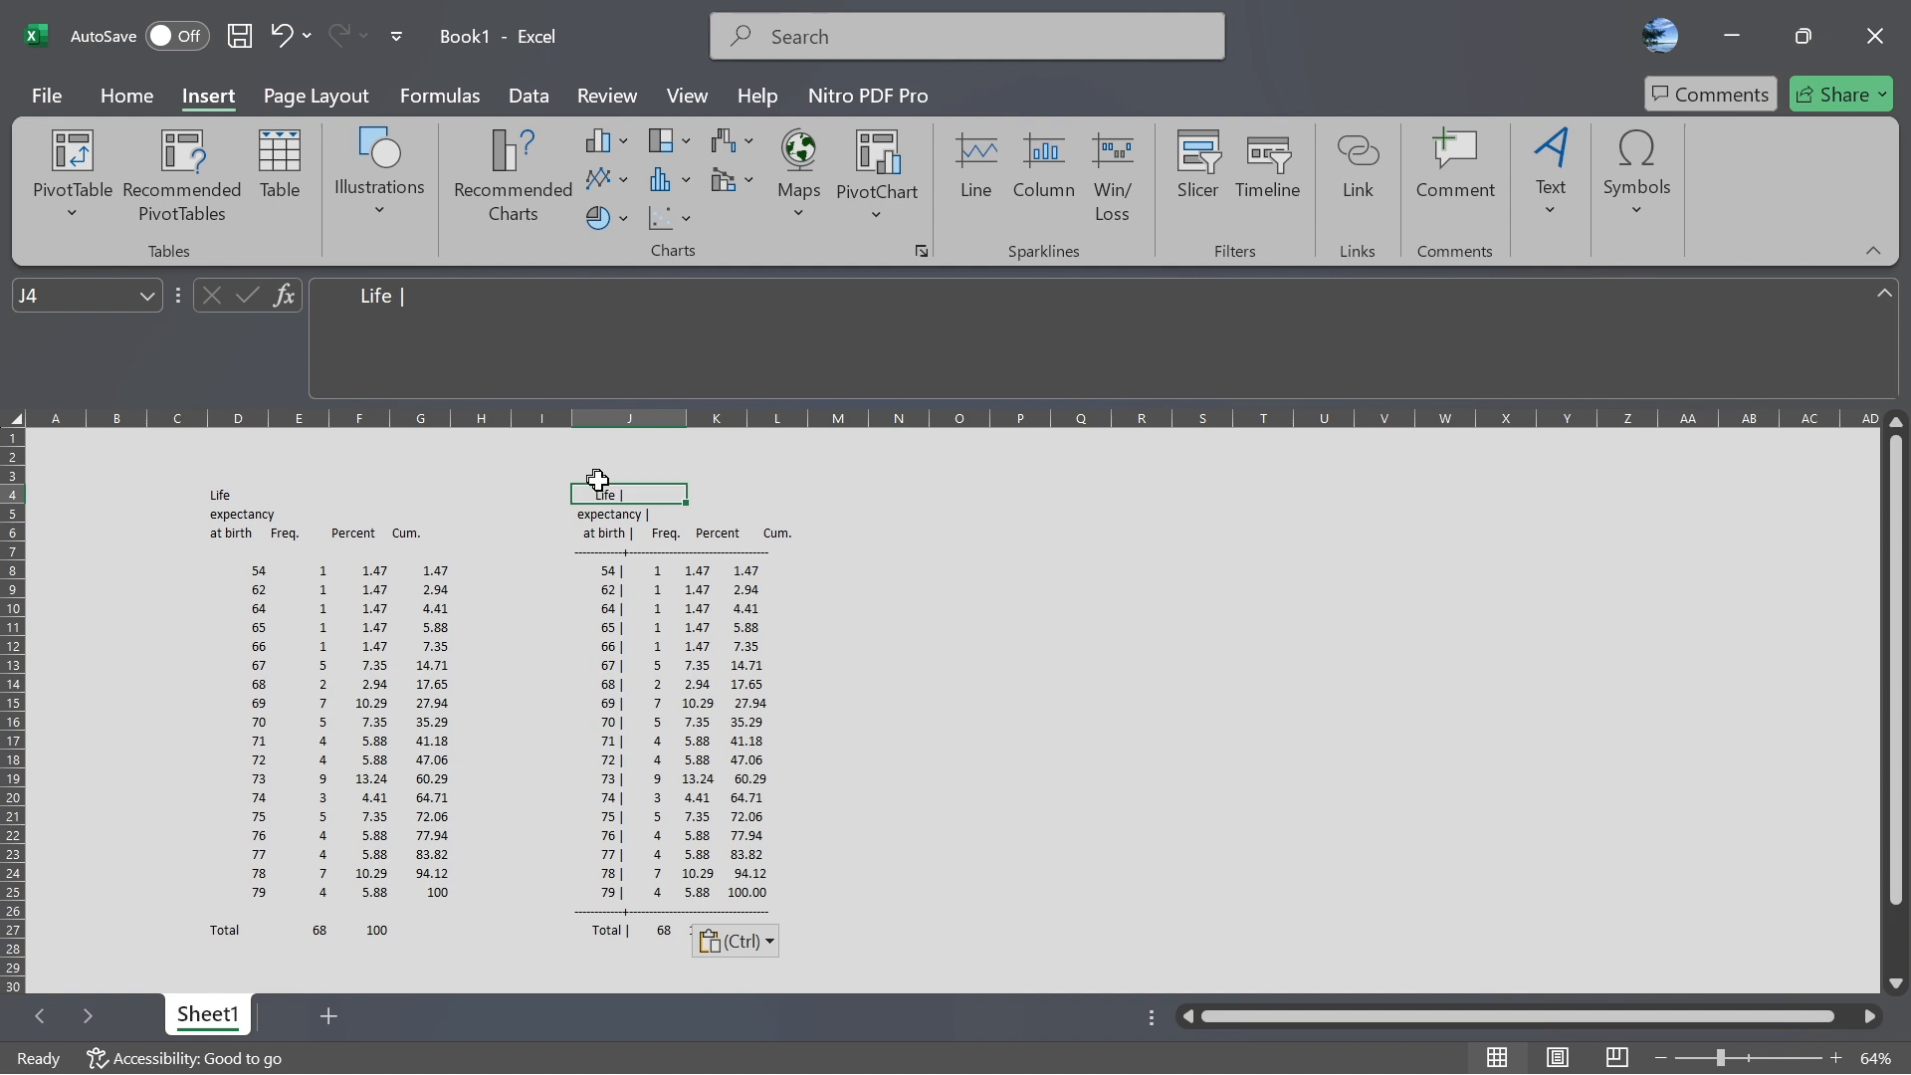
pyautogui.click(416, 308)
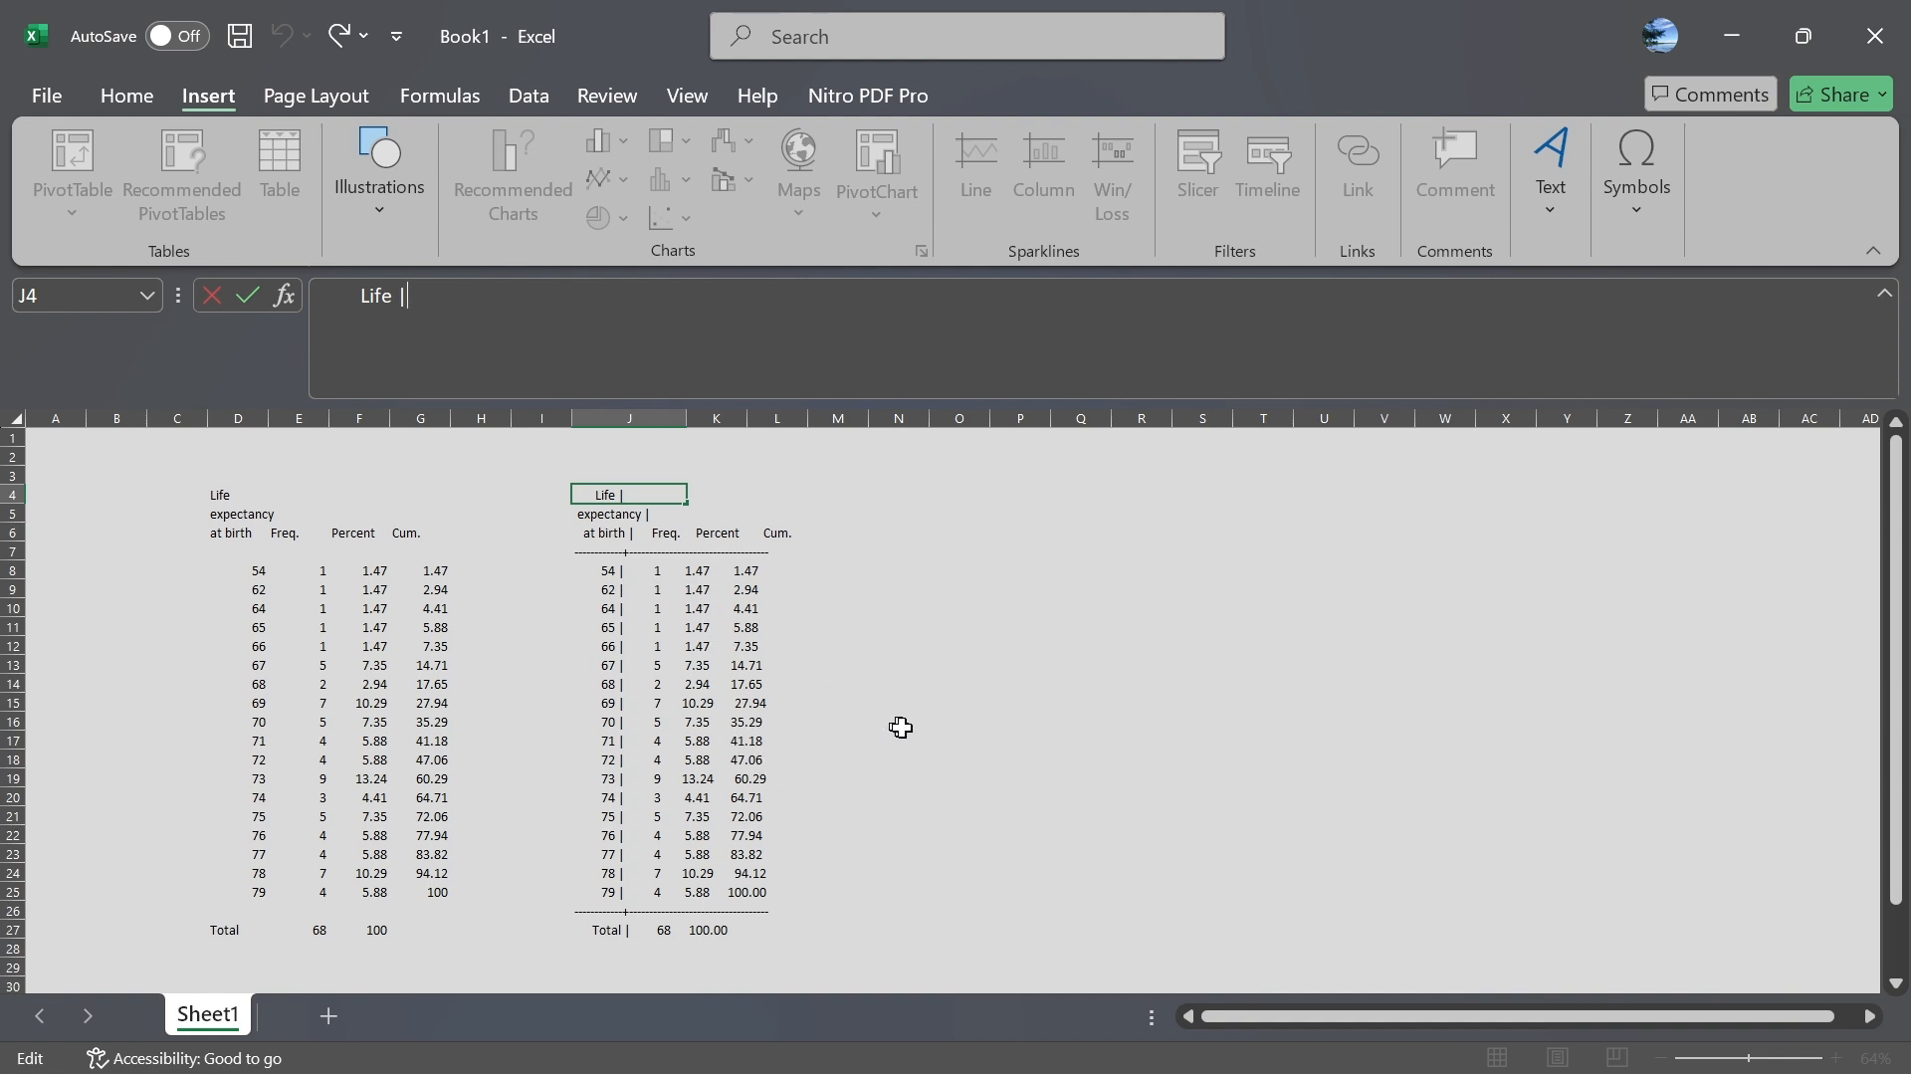
pyautogui.moveTo(130, 493); pyautogui.dragTo(847, 964)
pyautogui.click(1017, 853)
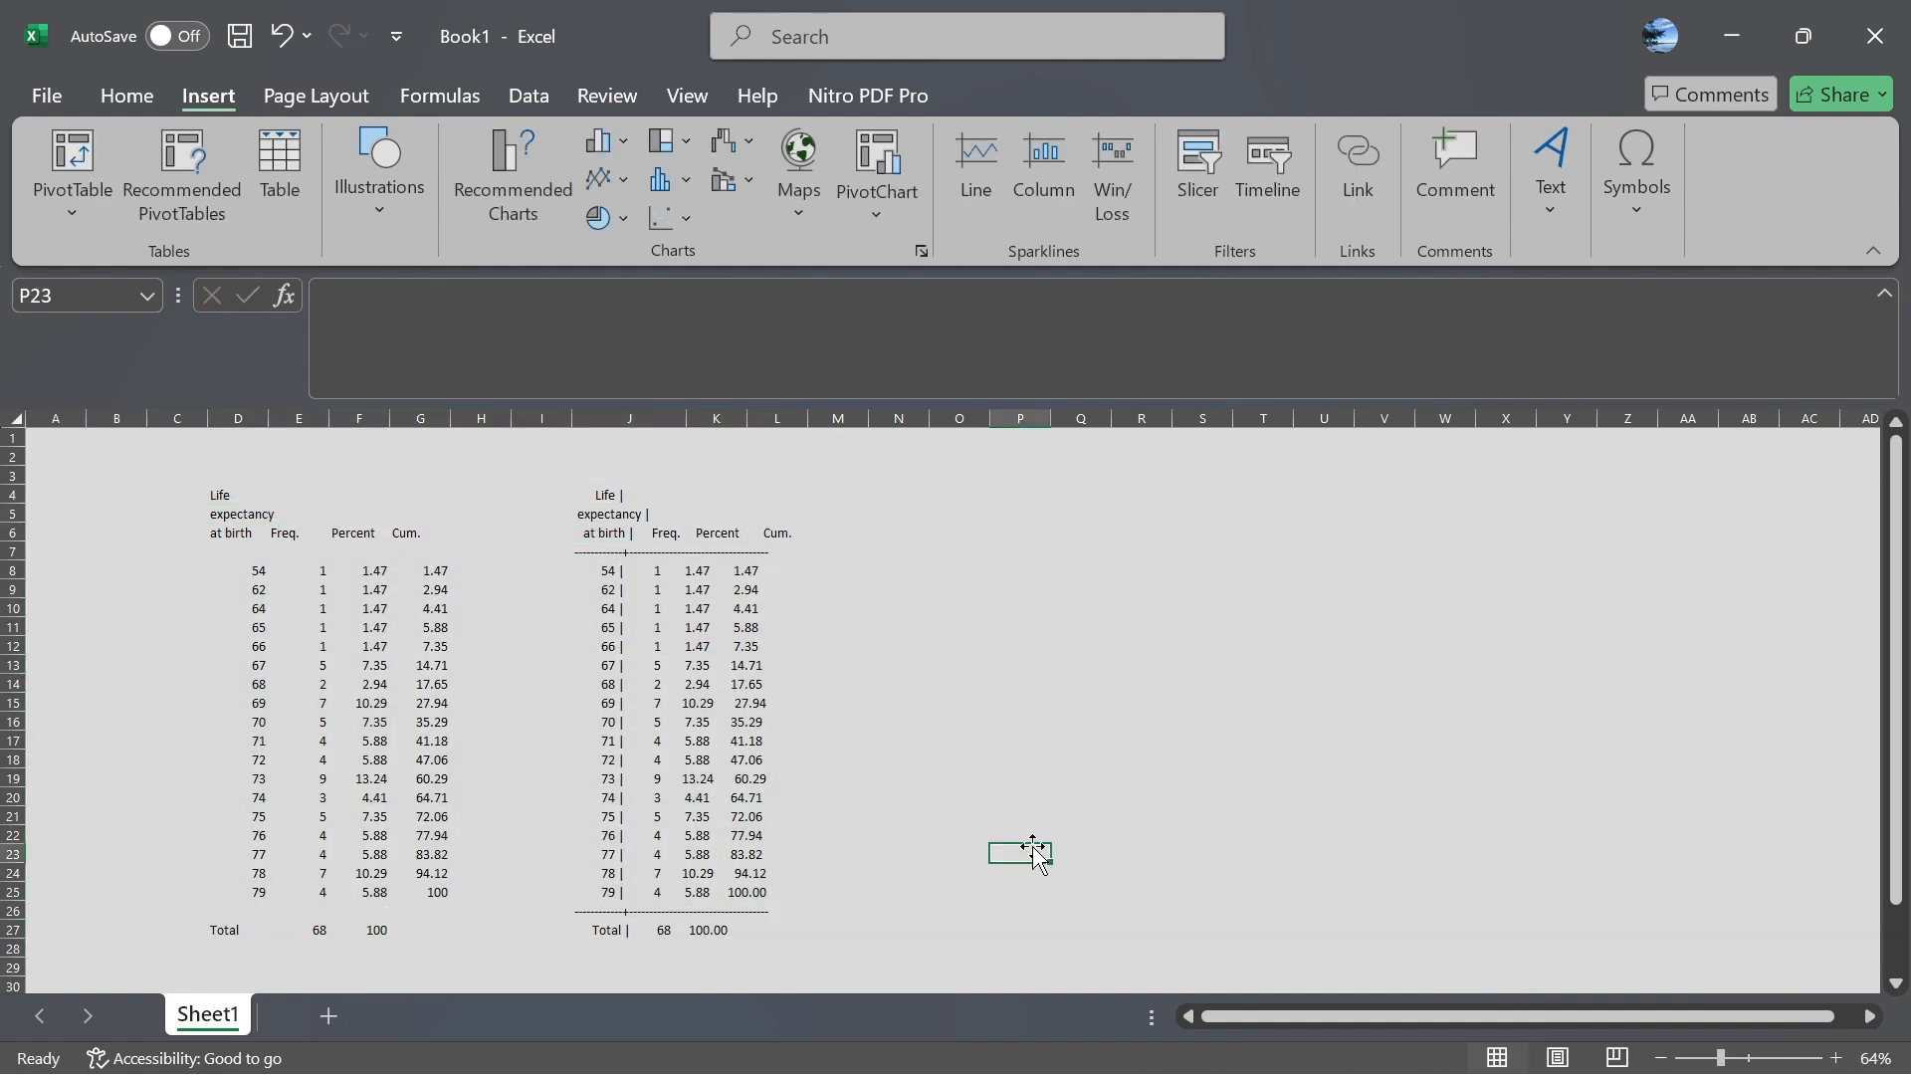